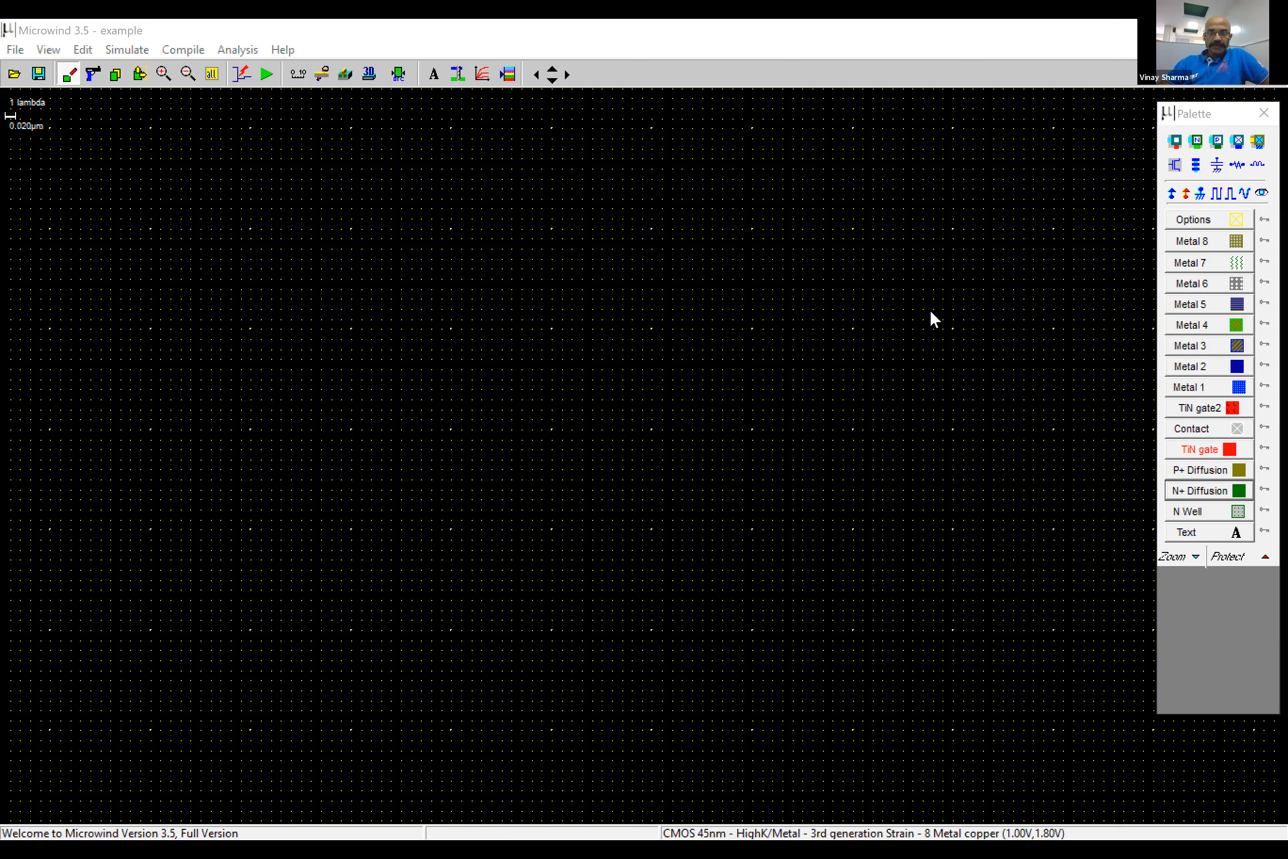
- Switch to Snip & Sketch and draw red arrows pointing at the palette's metal layers, TiN gate, P+ Diffusion and upper device tools
key("alt+Tab")
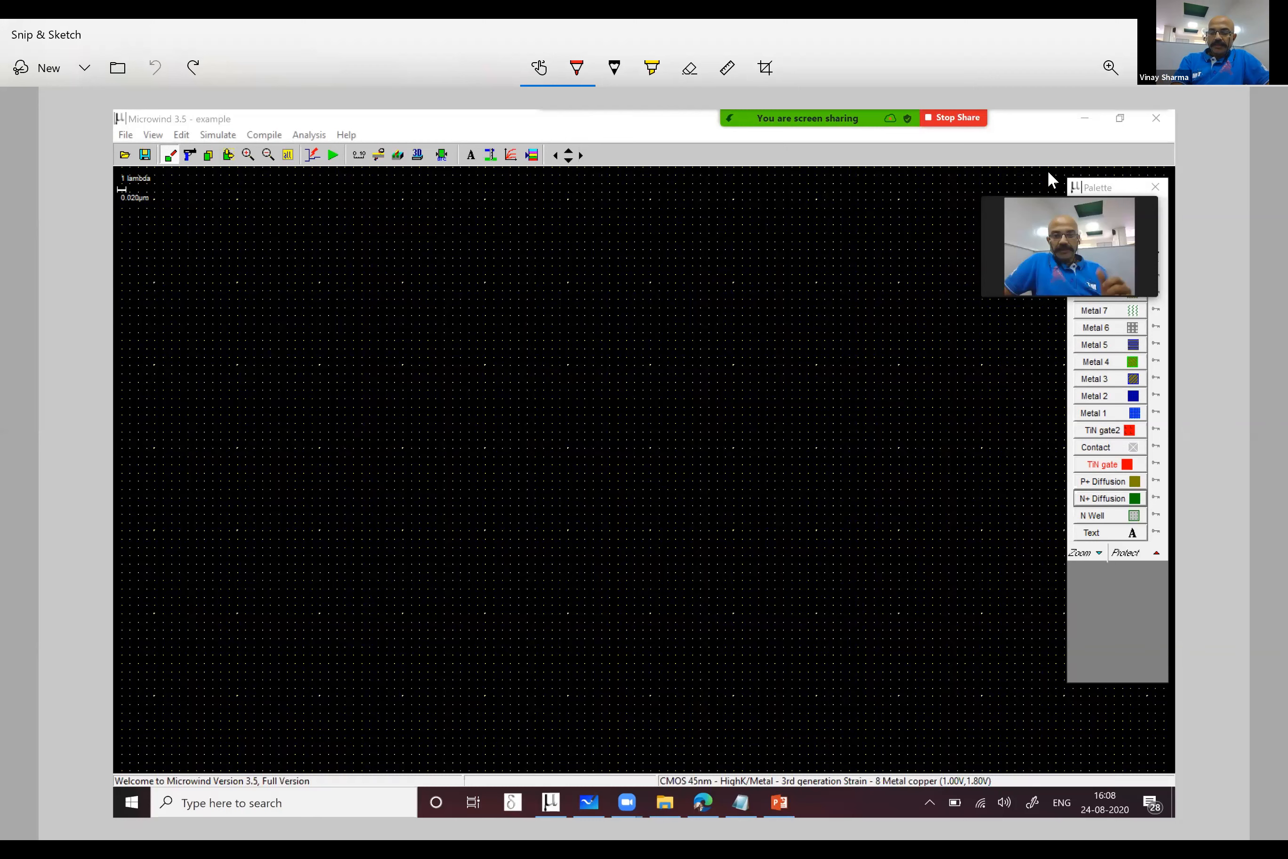
mouse_move(1116, 360)
left_mouse_down()
mouse_move(1048, 502)
mouse_move(1137, 354)
left_mouse_up()
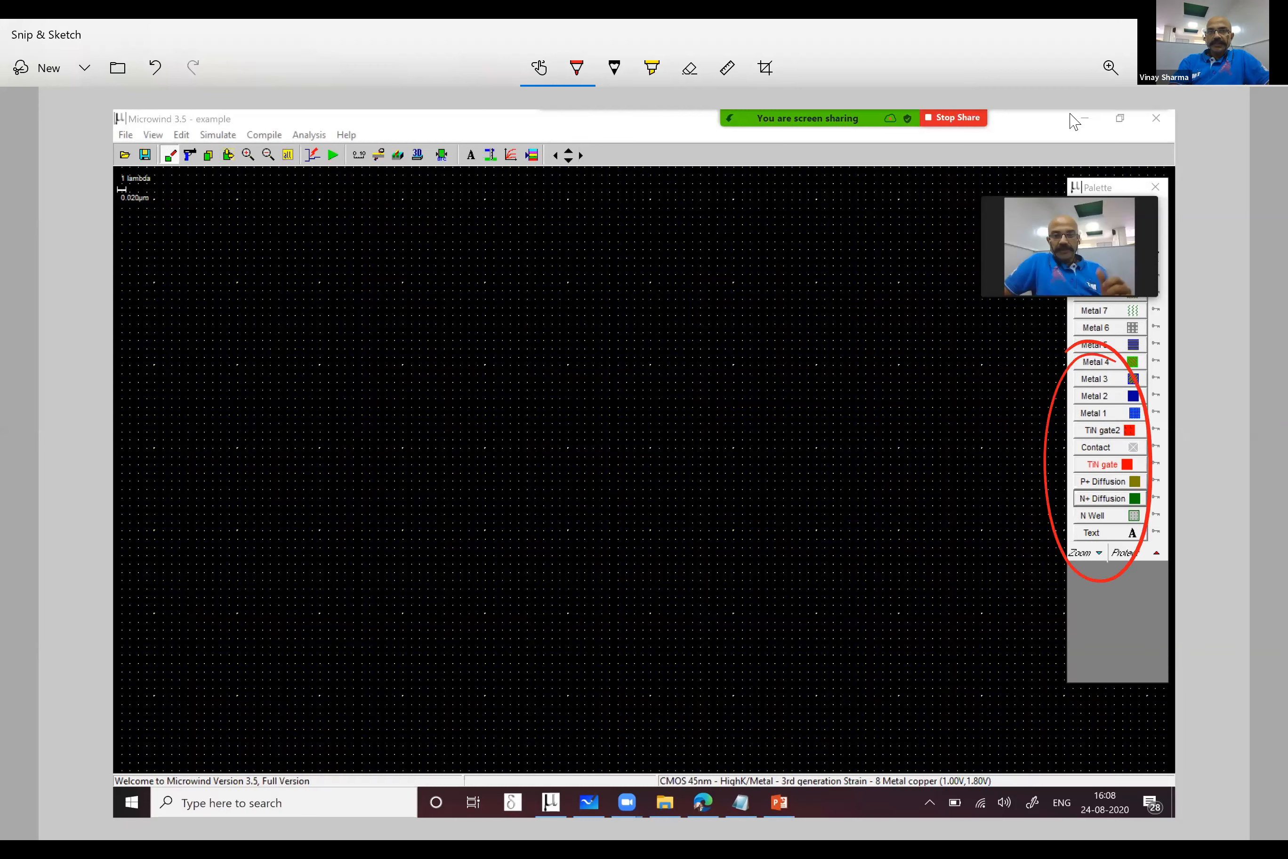
key("ctrl+z")
left_click_drag(984, 426, 1066, 408)
left_click_drag(1042, 401, 1051, 417)
left_click_drag(979, 409, 1036, 378)
left_click_drag(976, 382, 1021, 356)
mouse_move(966, 470)
left_mouse_down()
mouse_move(1056, 457)
mouse_move(1046, 466)
left_mouse_up()
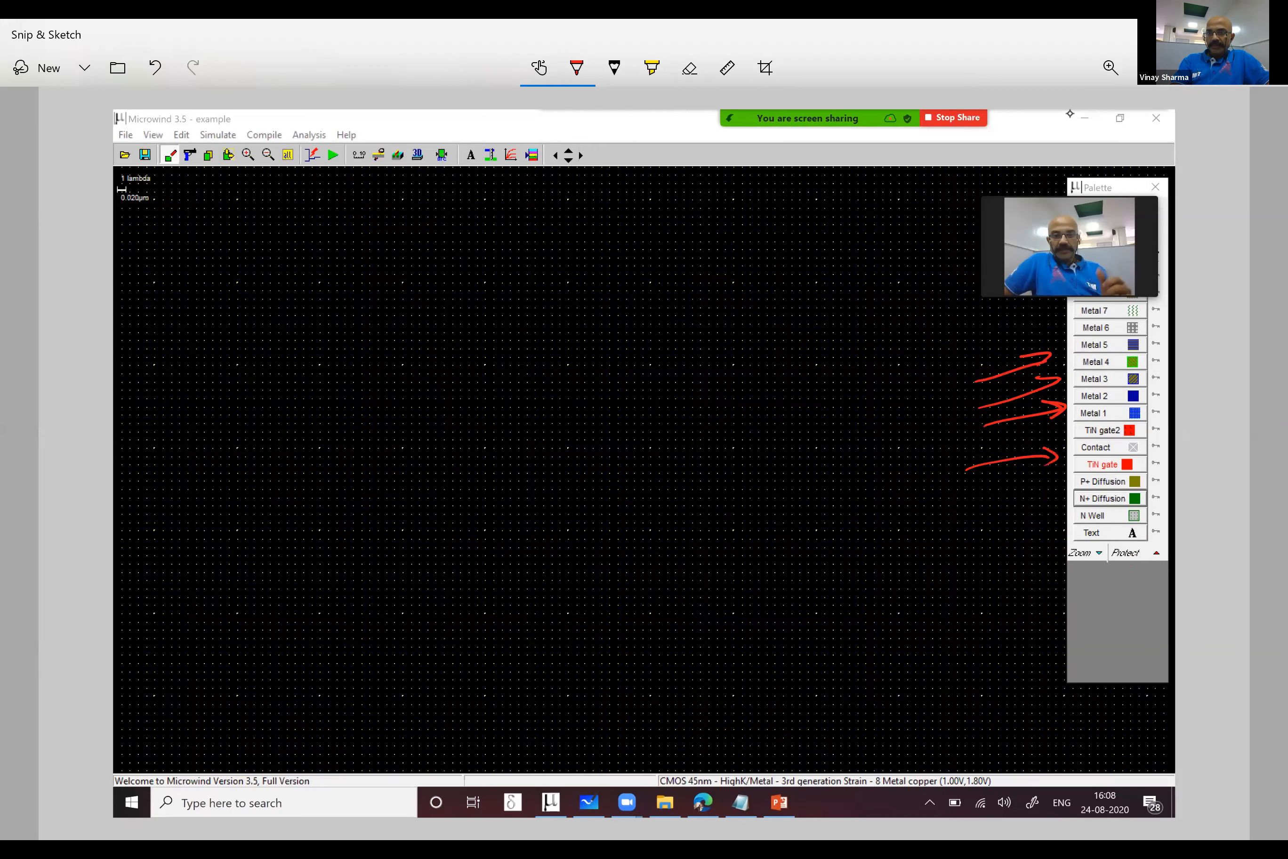
mouse_move(988, 505)
left_mouse_down()
mouse_move(1064, 486)
mouse_move(1056, 497)
left_mouse_up()
left_click_drag(945, 254, 1079, 241)
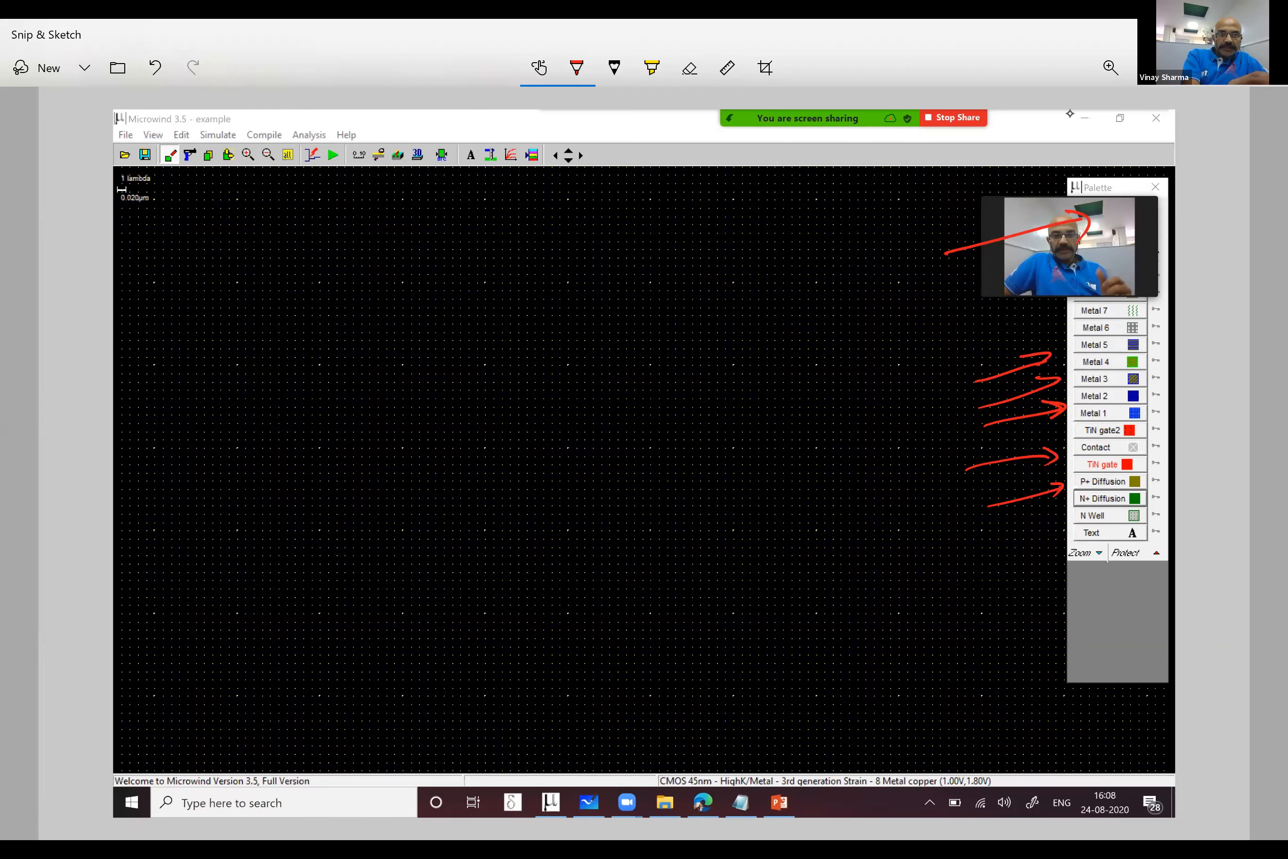
- Draw a long red underline beneath the layout's toolbar and an upward arrow pointing at it
mouse_move(123, 216)
left_mouse_down()
mouse_move(380, 213)
mouse_move(629, 179)
left_mouse_up()
left_click_drag(151, 178, 149, 206)
left_click_drag(419, 280, 419, 218)
left_click_drag(415, 219, 448, 237)
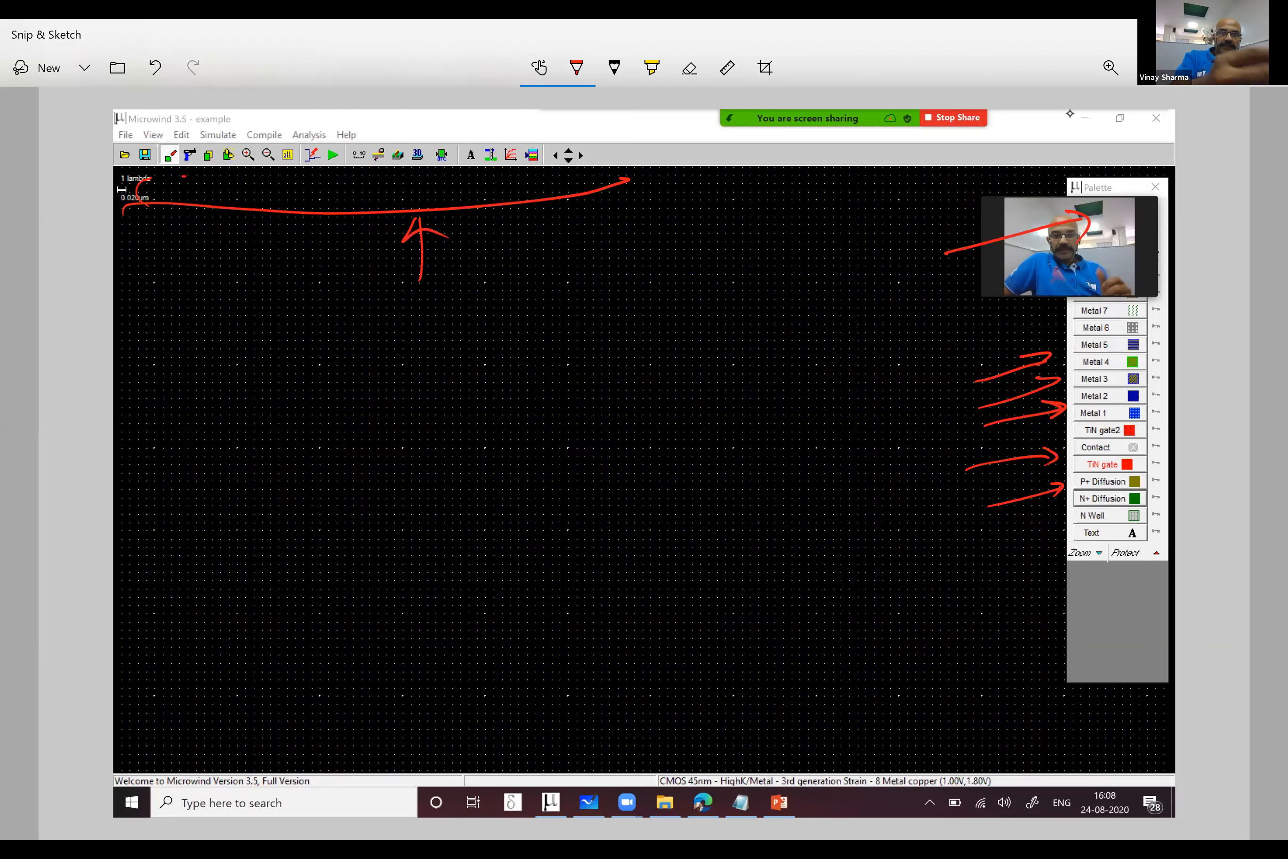
- Handwrite "P type substrate" in red in the middle of the layout area and circle it
mouse_move(444, 430)
left_mouse_down()
mouse_move(663, 348)
mouse_move(289, 565)
mouse_move(701, 338)
left_mouse_up()
left_click_drag(469, 438, 700, 424)
mouse_move(507, 535)
left_mouse_down()
mouse_move(596, 532)
mouse_move(636, 510)
mouse_move(729, 501)
mouse_move(792, 478)
mouse_move(771, 432)
left_mouse_up()
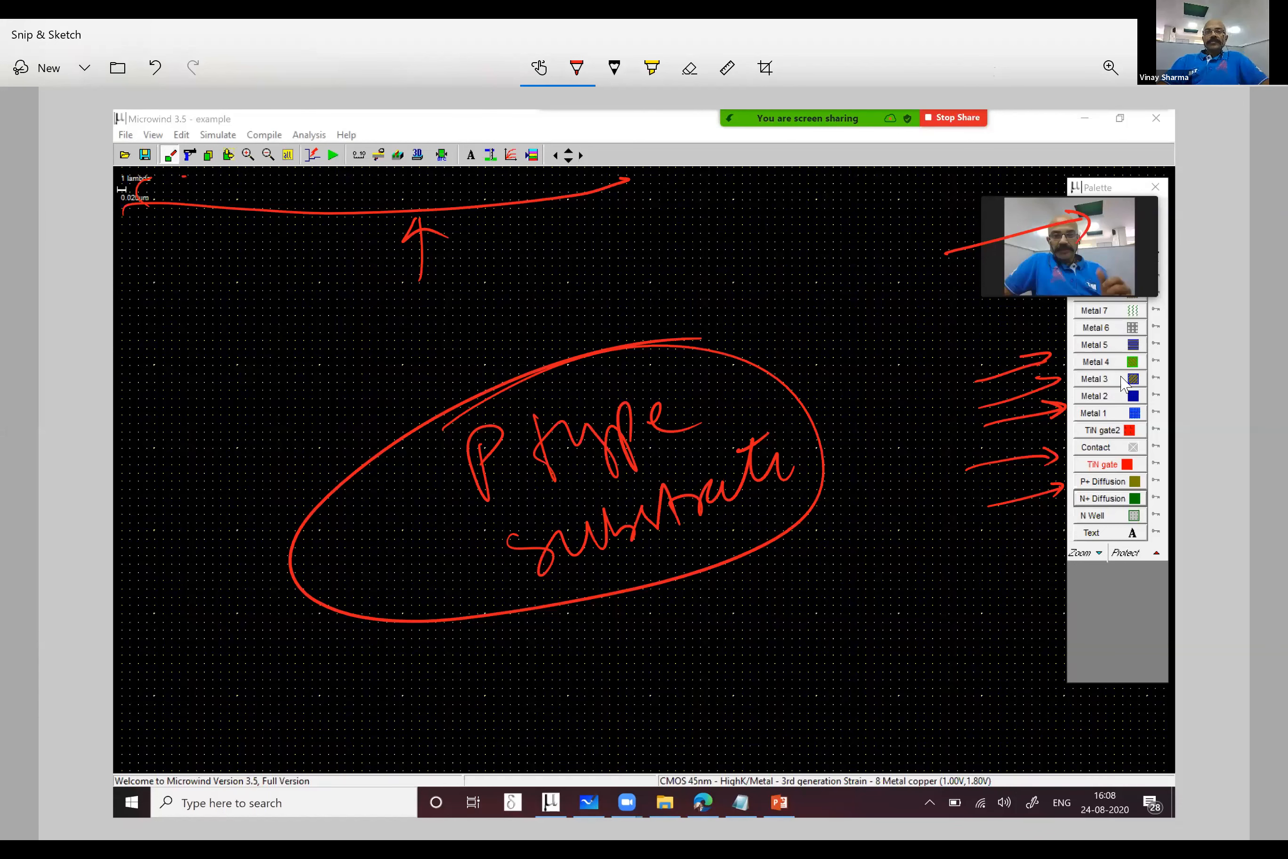
- Switch back to Microwind and draw a 40 x 10 lambda N+ diffusion box crossed at its middle by a vertical TiN gate strip
key("alt+Tab")
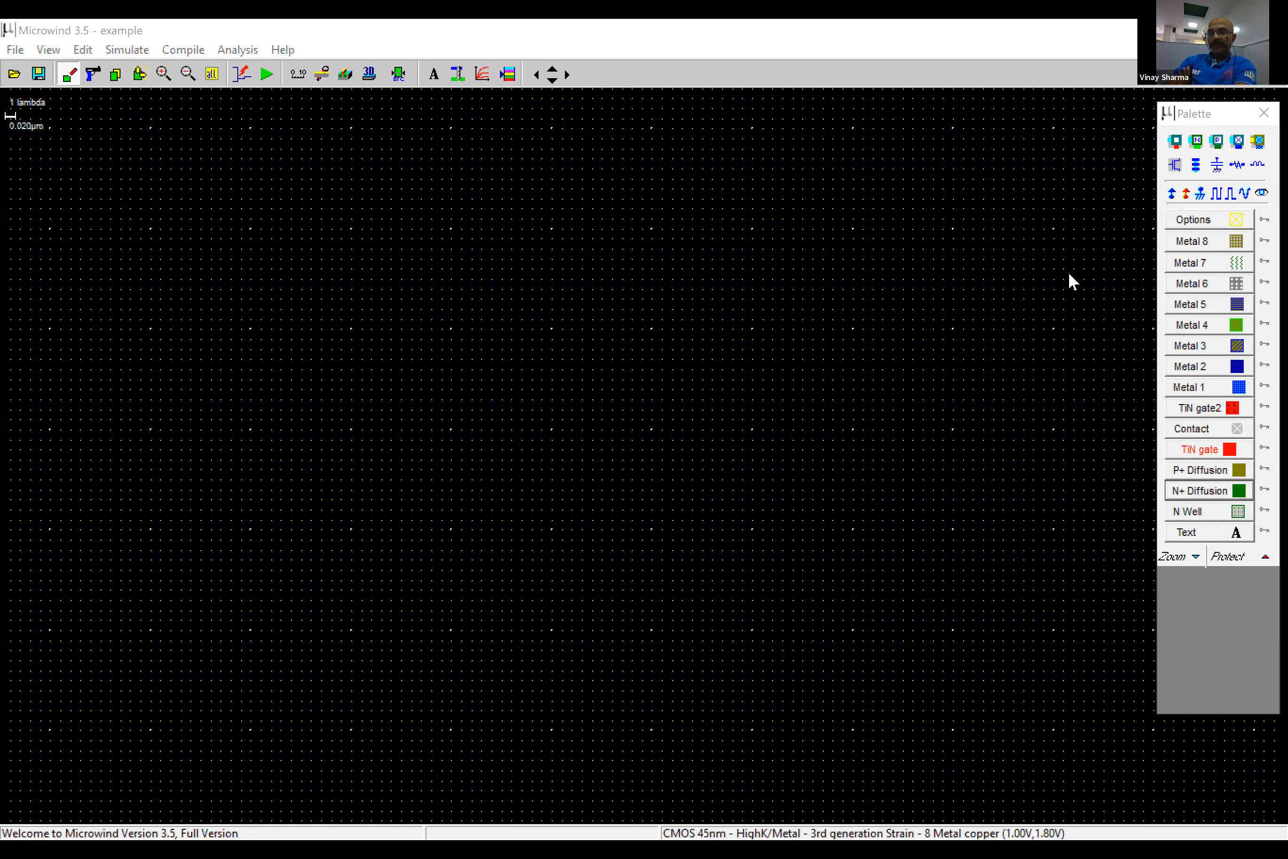
left_click_drag(1197, 113, 1178, 186)
left_click(1180, 563)
left_click_drag(442, 329, 843, 430)
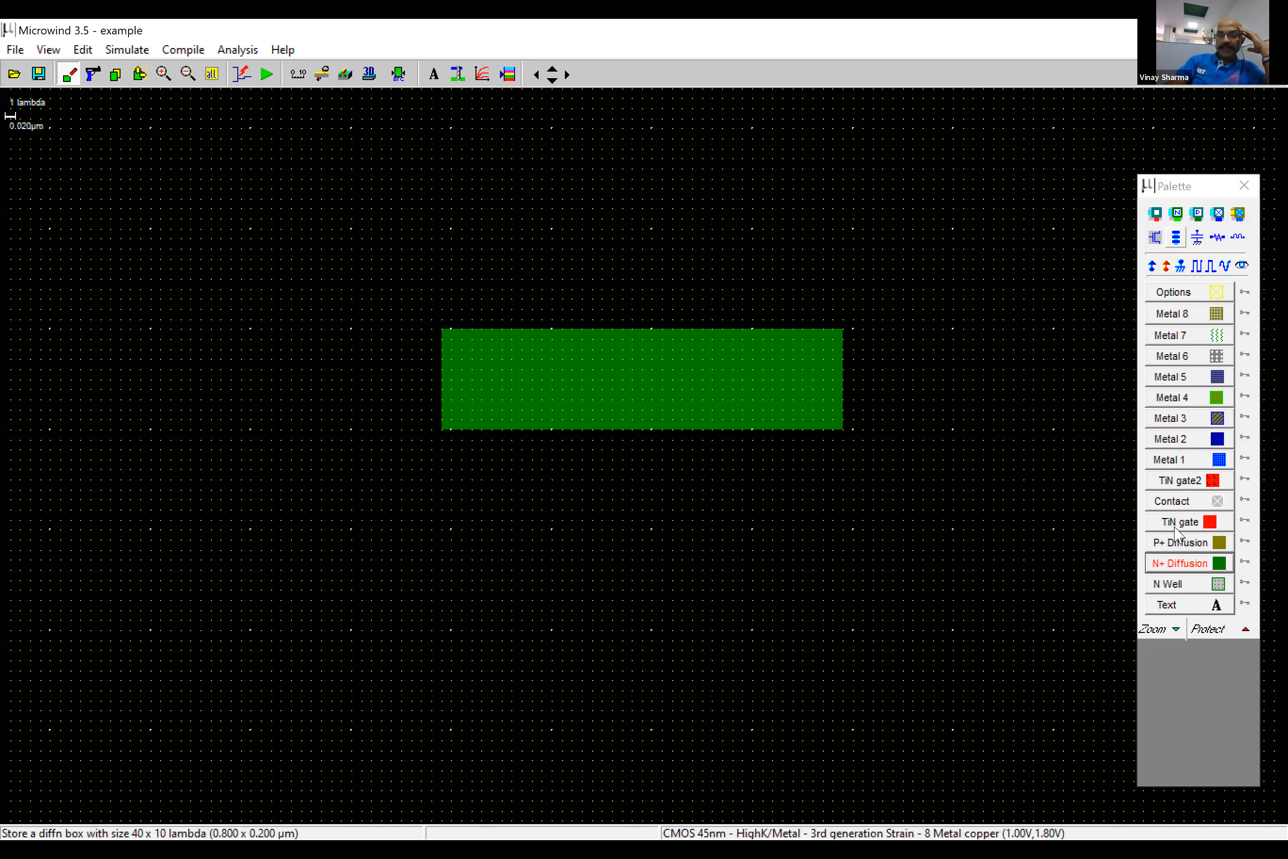
left_click_drag(613, 229, 716, 489)
- Show the transistor layout in the 3D package viewer and rotate it to examine the gate and diffusion from above
left_click(370, 74)
left_click(1026, 314)
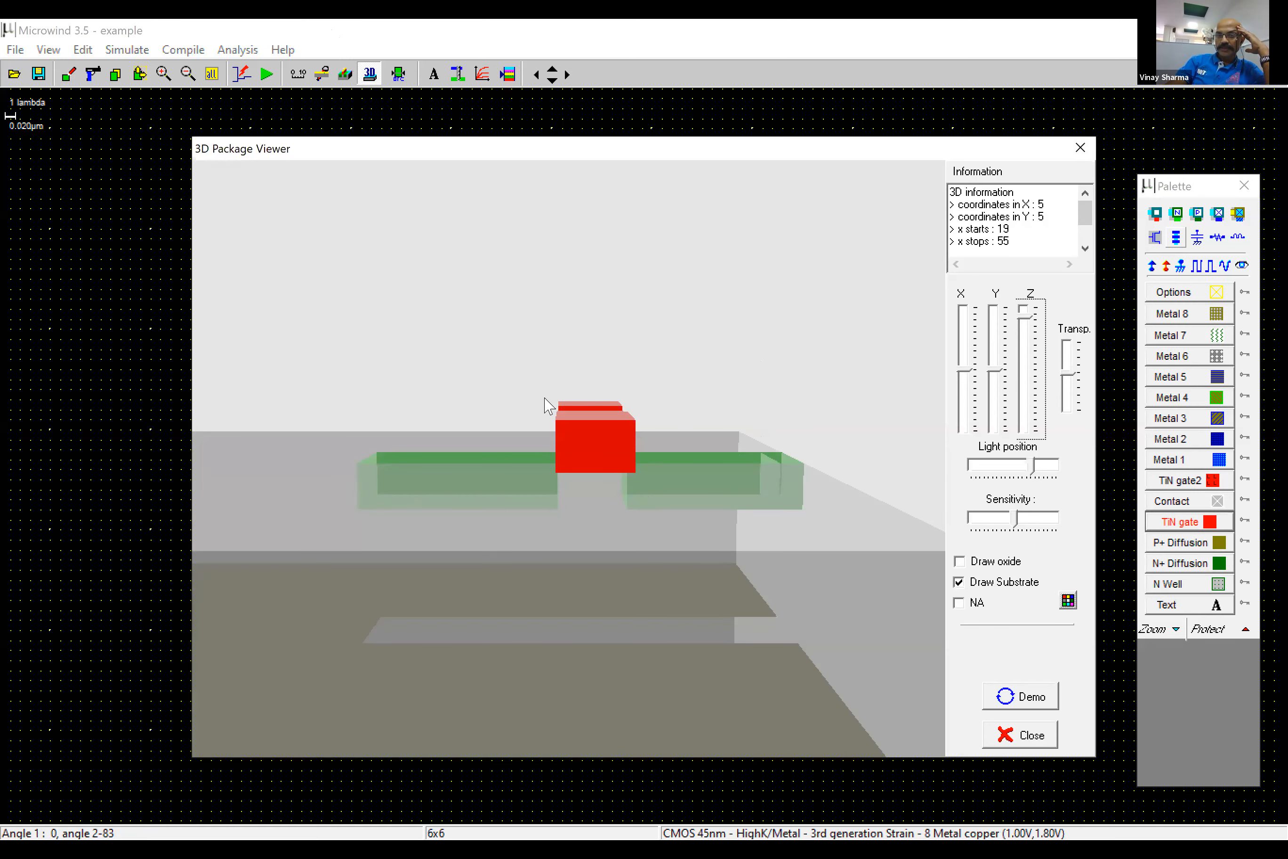
left_click_drag(529, 434, 909, 674)
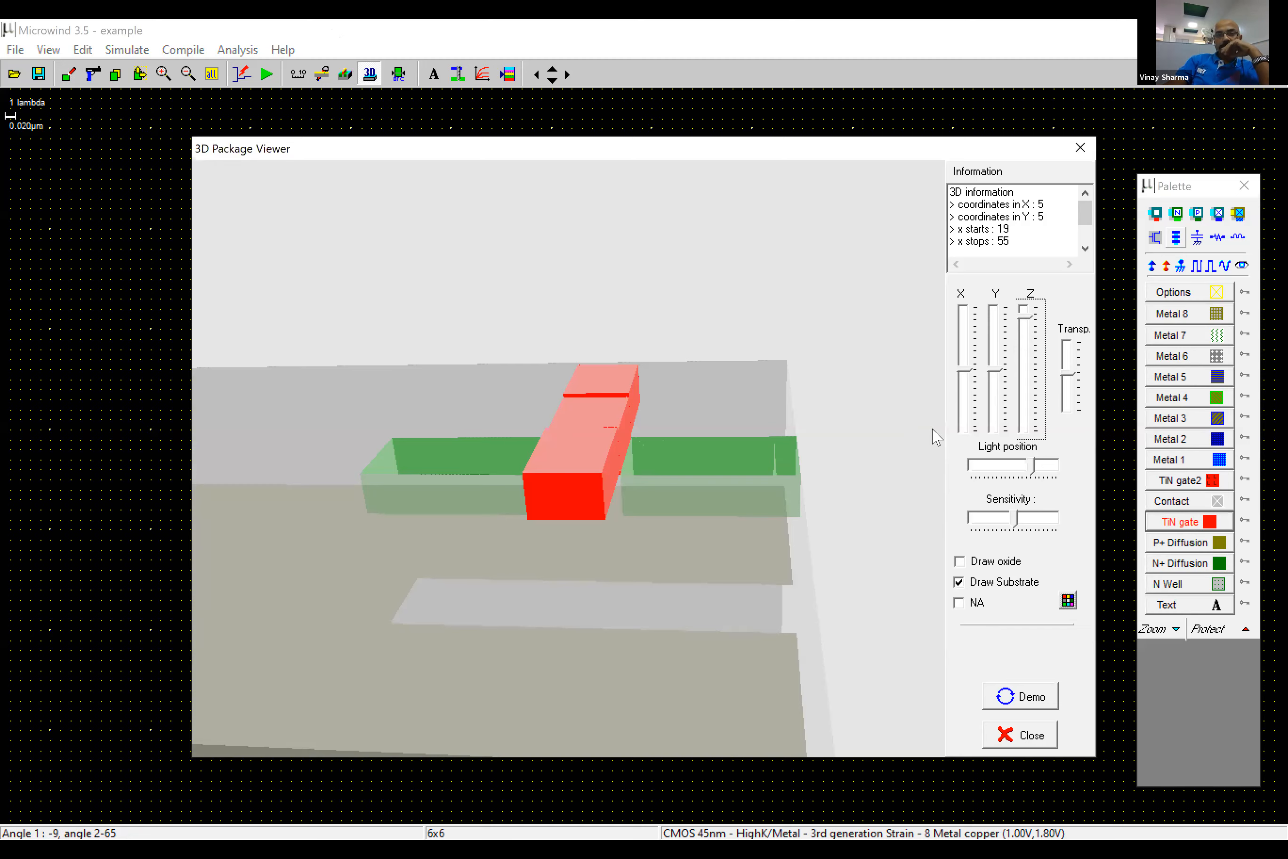
- View the 2D process cross-section along a horizontal line through the diffusion and gate, and close it
left_click(322, 74)
left_click_drag(402, 389, 959, 385)
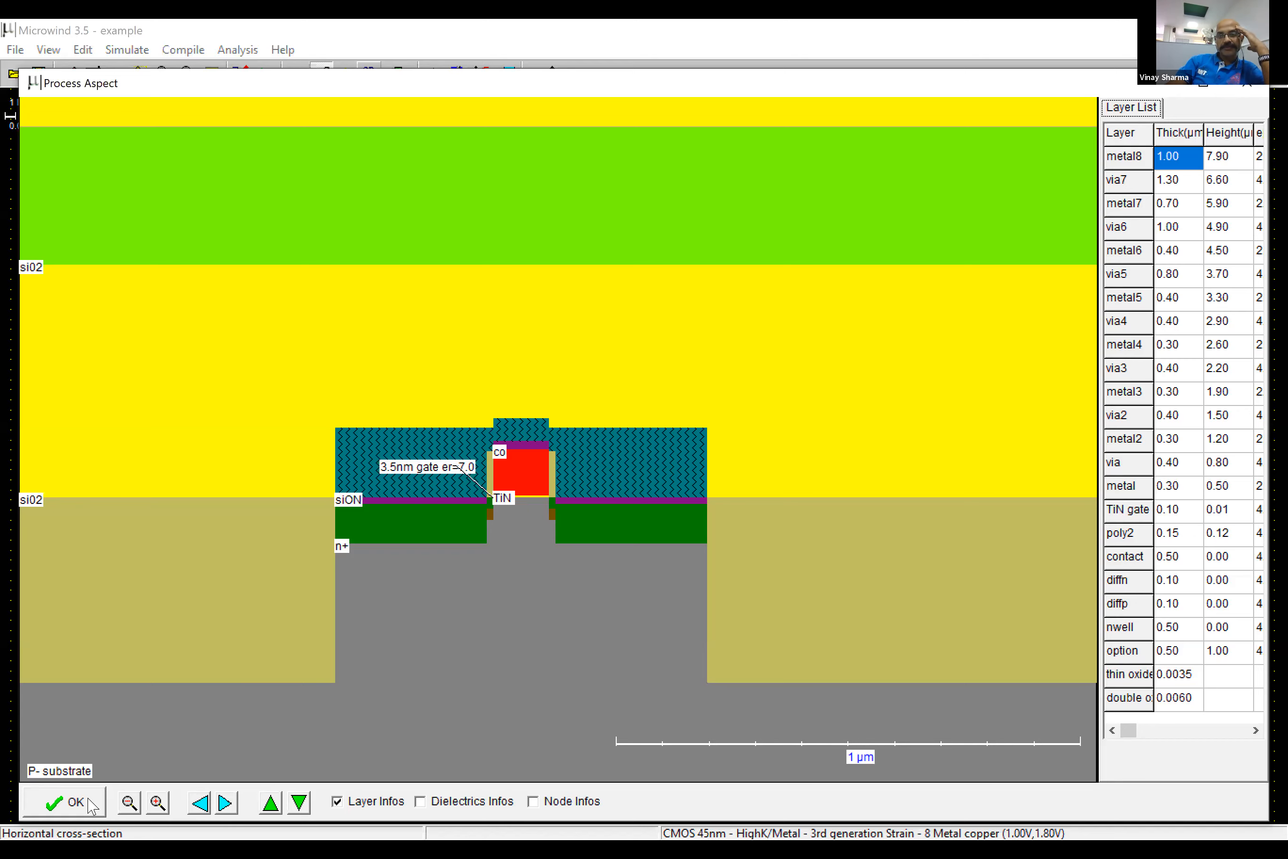
left_click(176, 21)
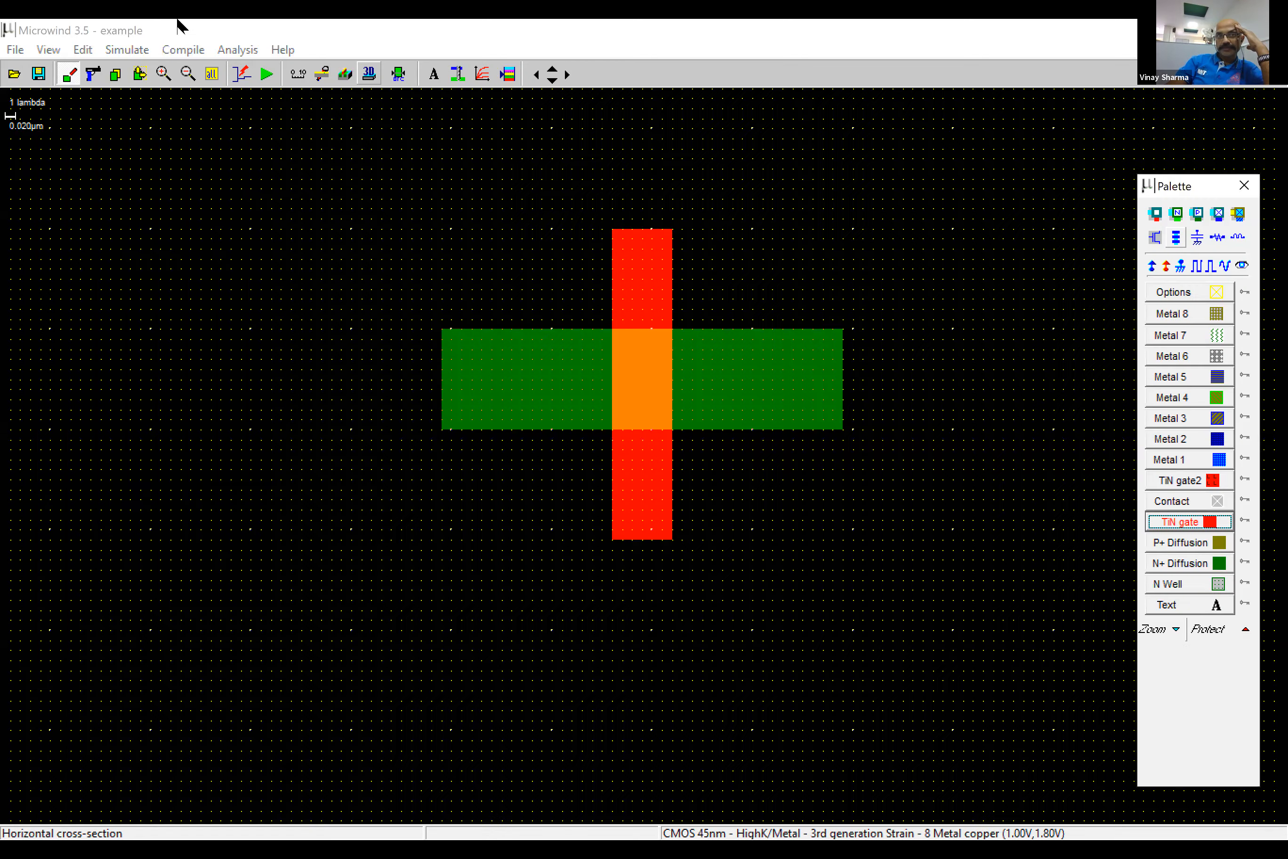
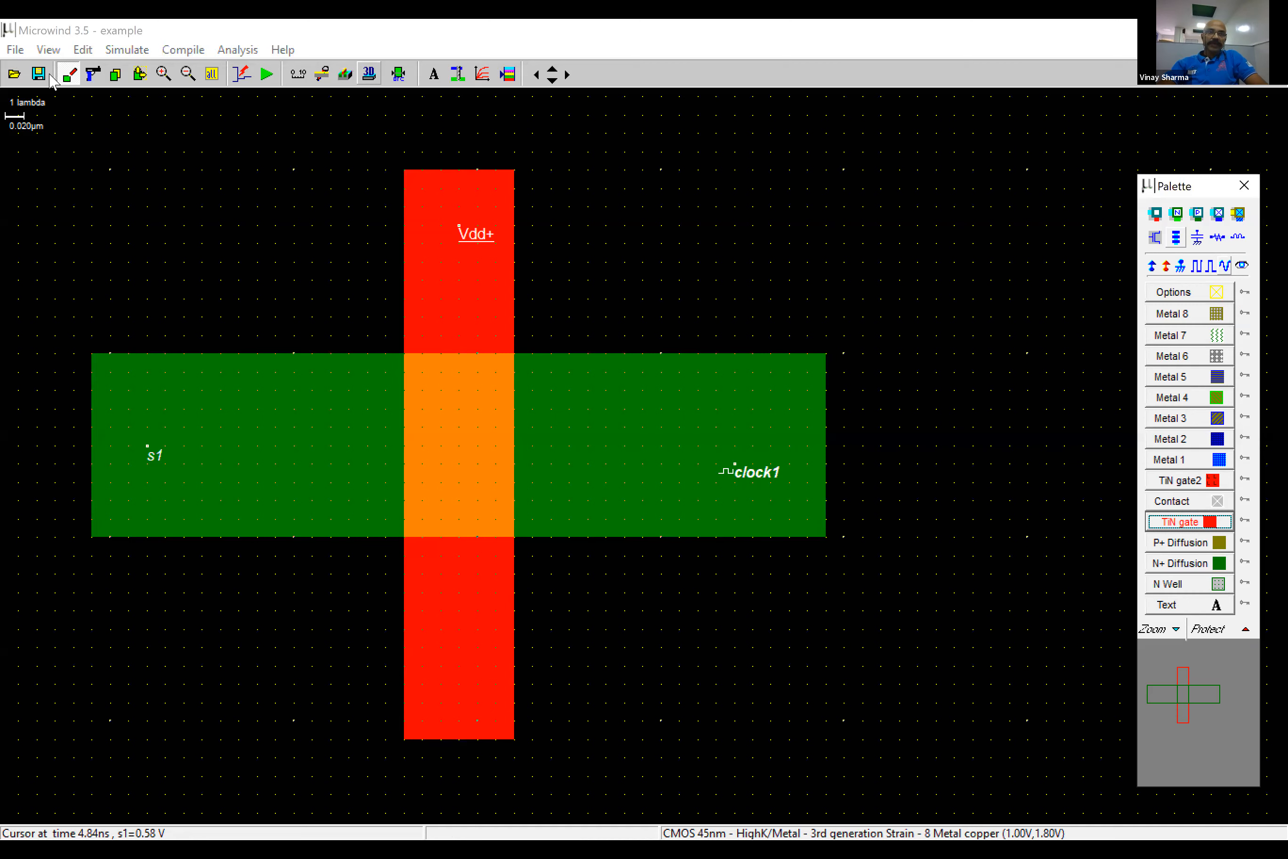
- Start a new empty layout in place of the current transistor and move the layer palette clear of its old position
left_click(49, 73)
left_click(625, 492)
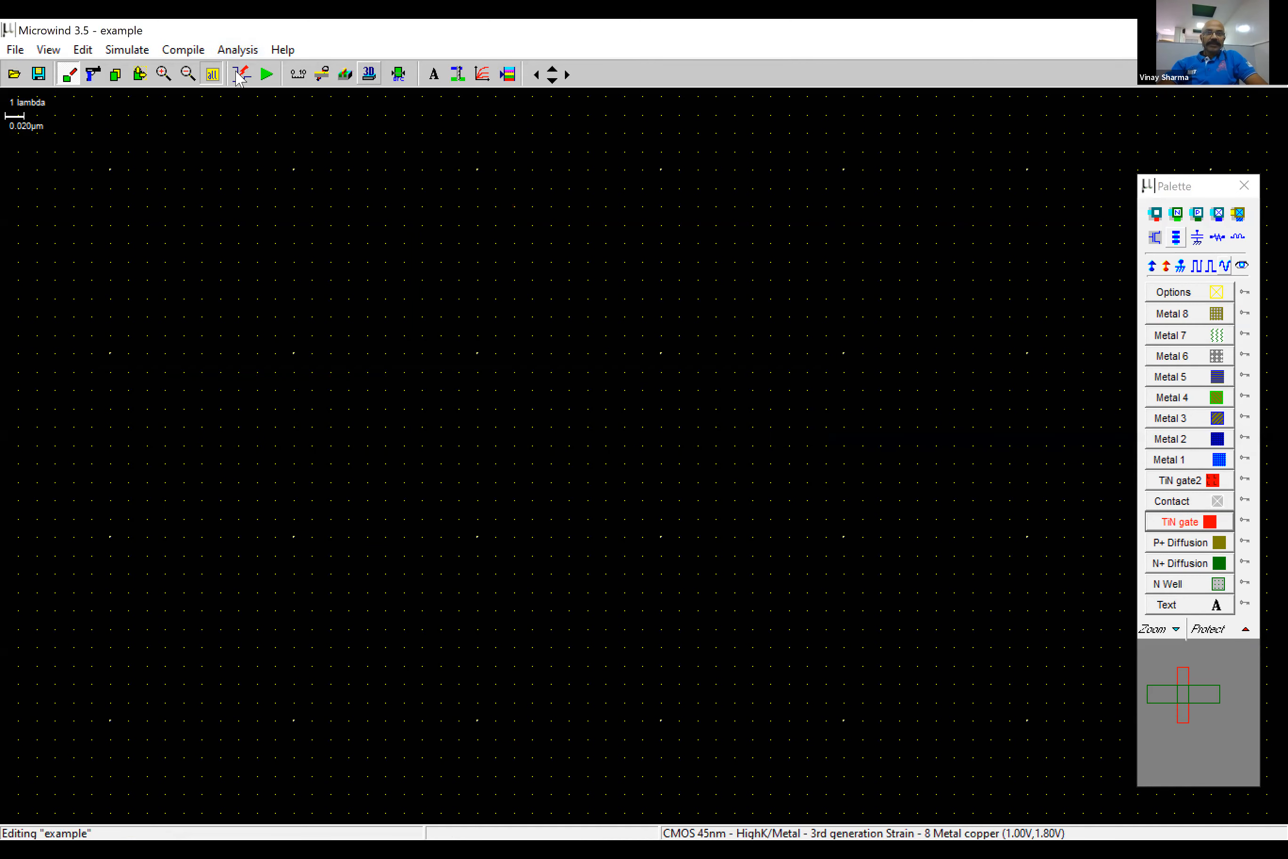
left_click_drag(1191, 186, 781, 113)
left_click(187, 74)
- Generate a low-leakage nMOS device 1 µm wide and 0.040 µm long with one finger, and place it in the layout
left_click(745, 166)
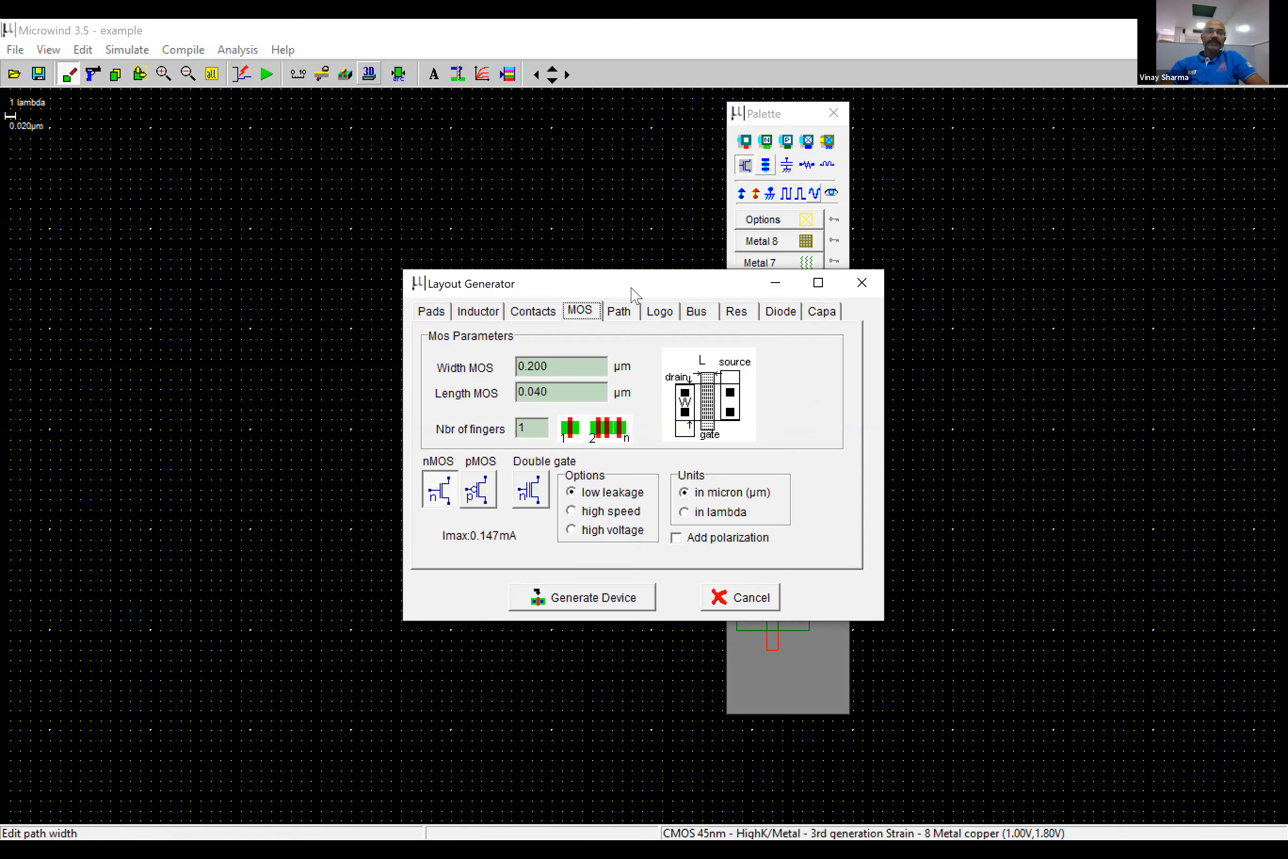
left_click_drag(633, 285, 400, 180)
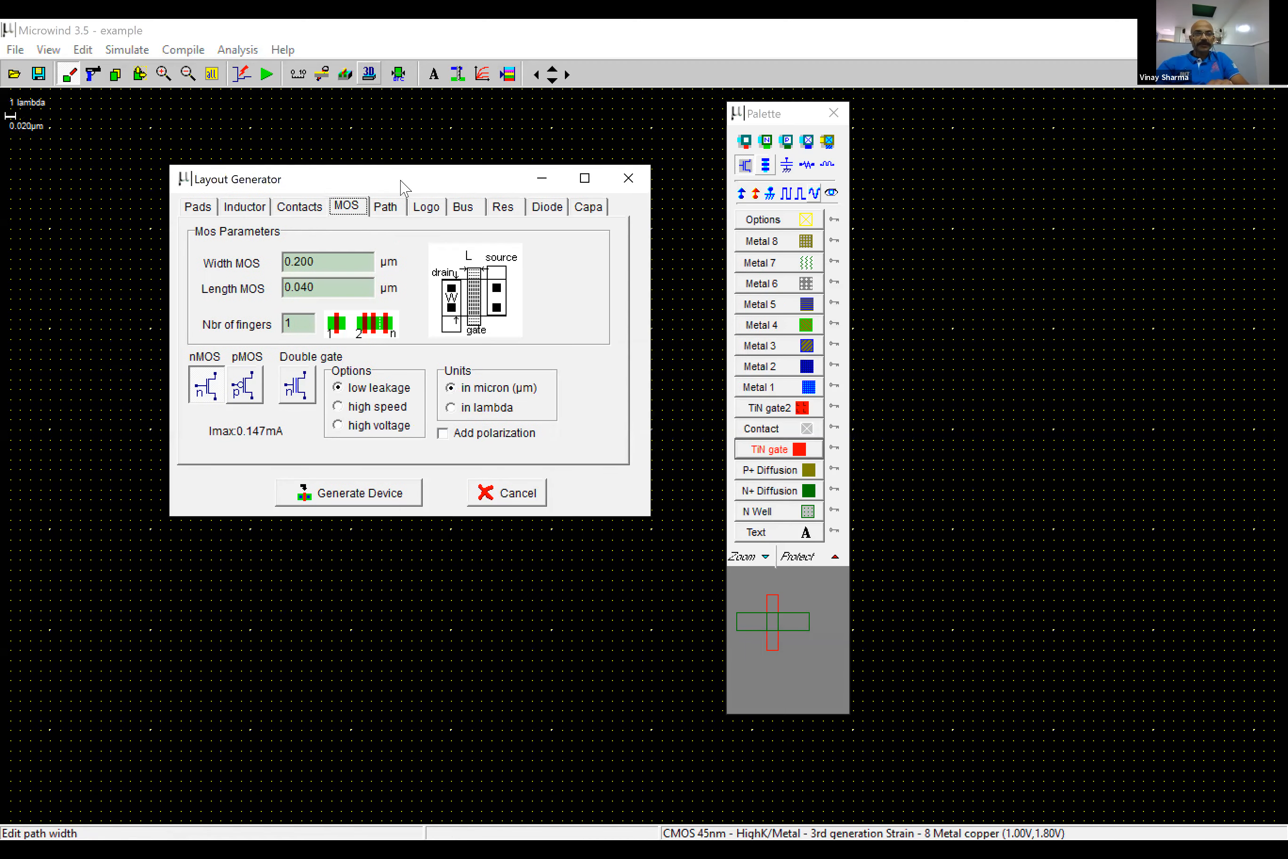
left_click(450, 407)
left_click(450, 388)
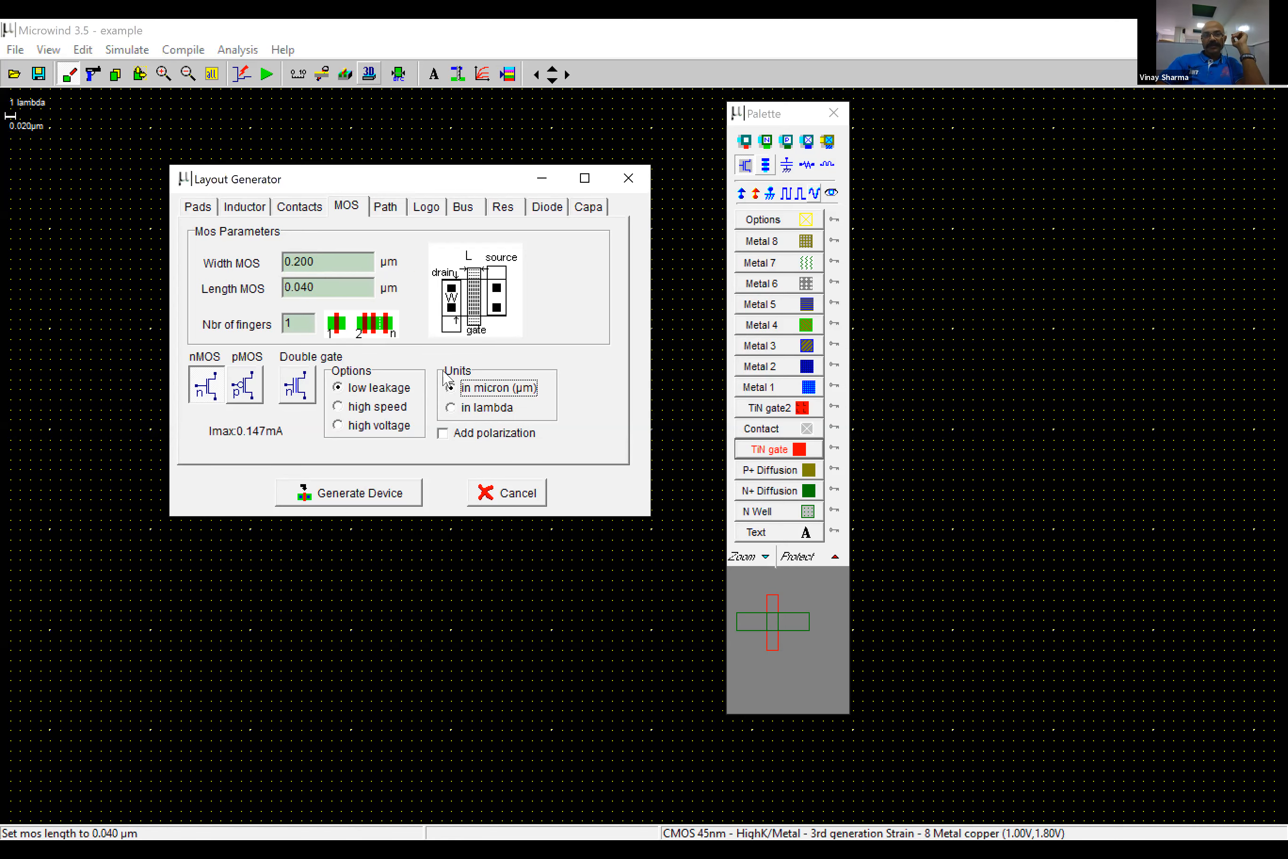
double_click(318, 259)
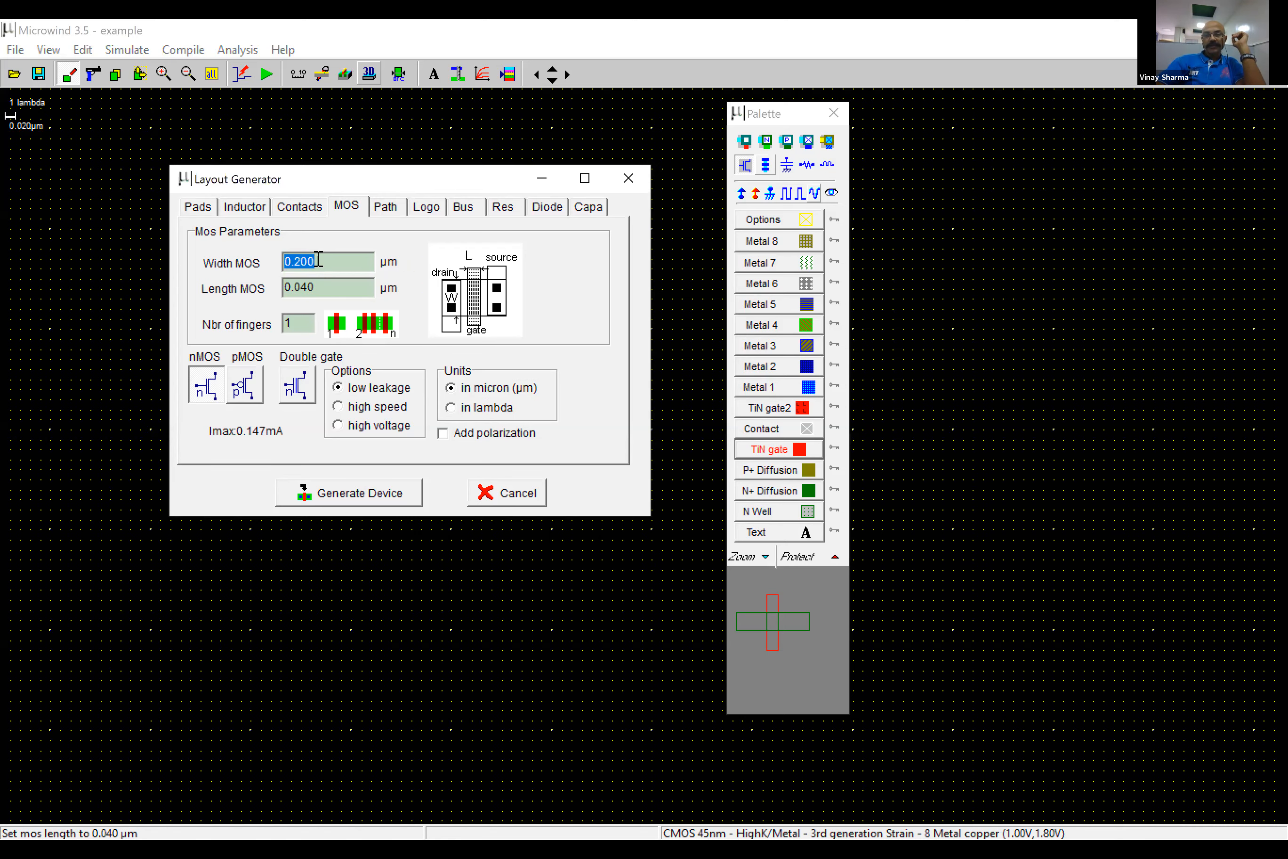
type("1")
left_click(324, 287)
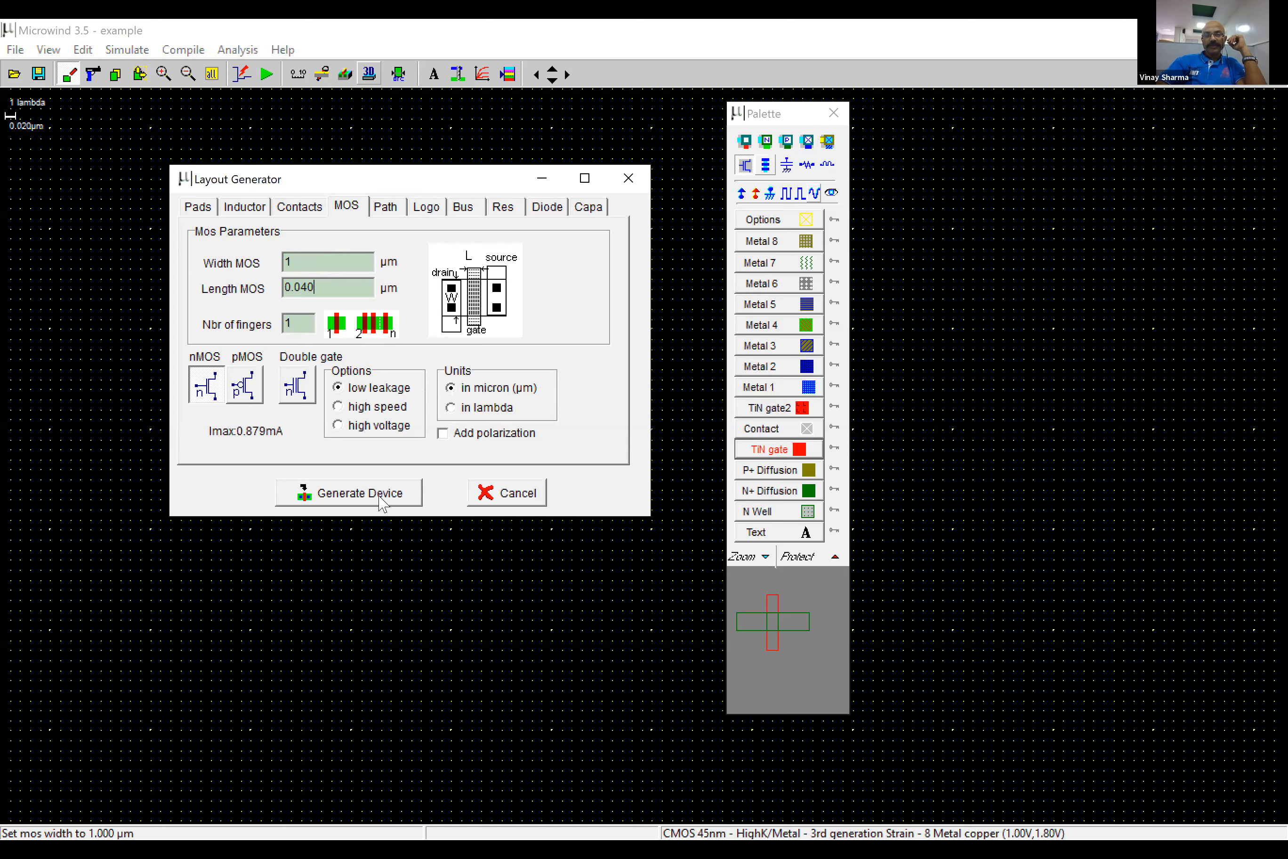
key("Return")
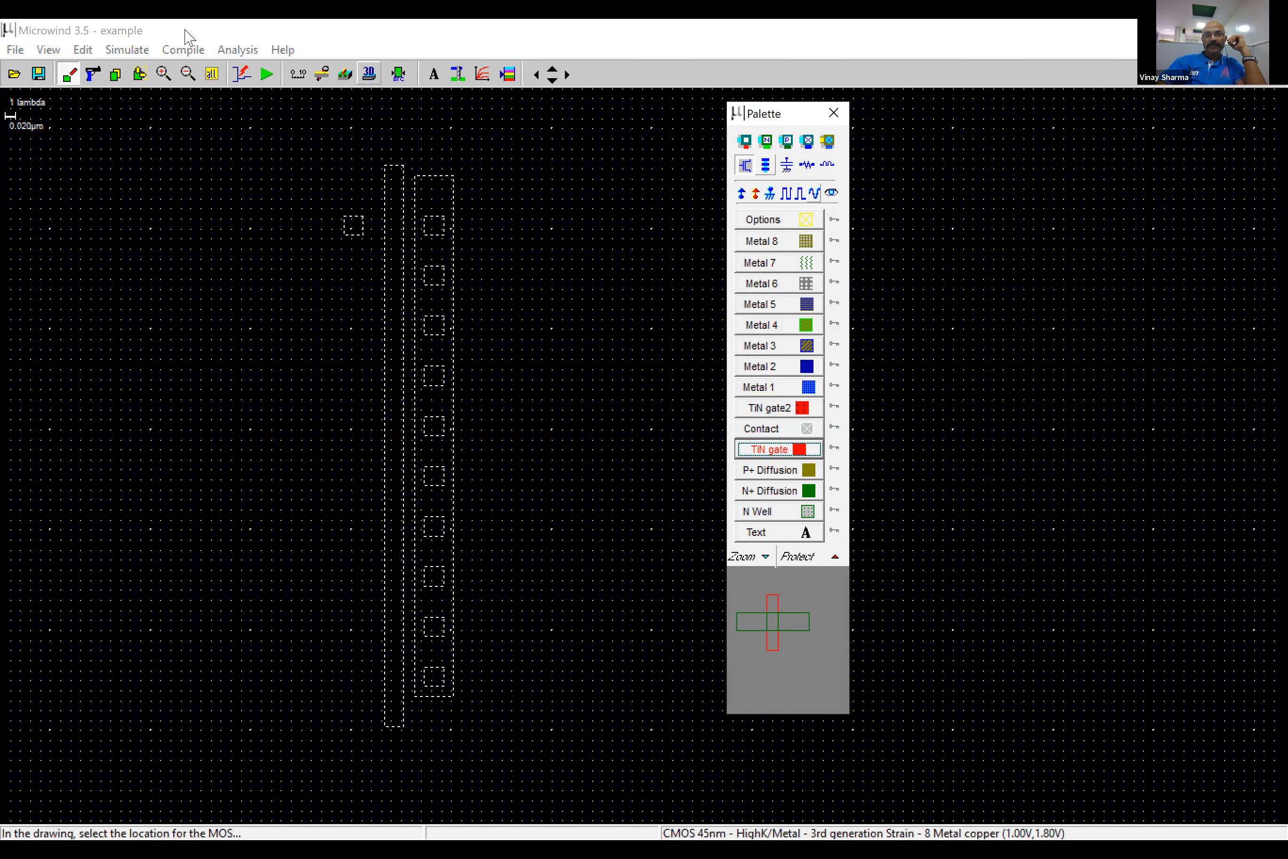
left_click(354, 185)
- Generate a matching 1 µm wide pMOS device and place it beside the nMOS
left_click(745, 165)
left_click(666, 161)
left_click(212, 74)
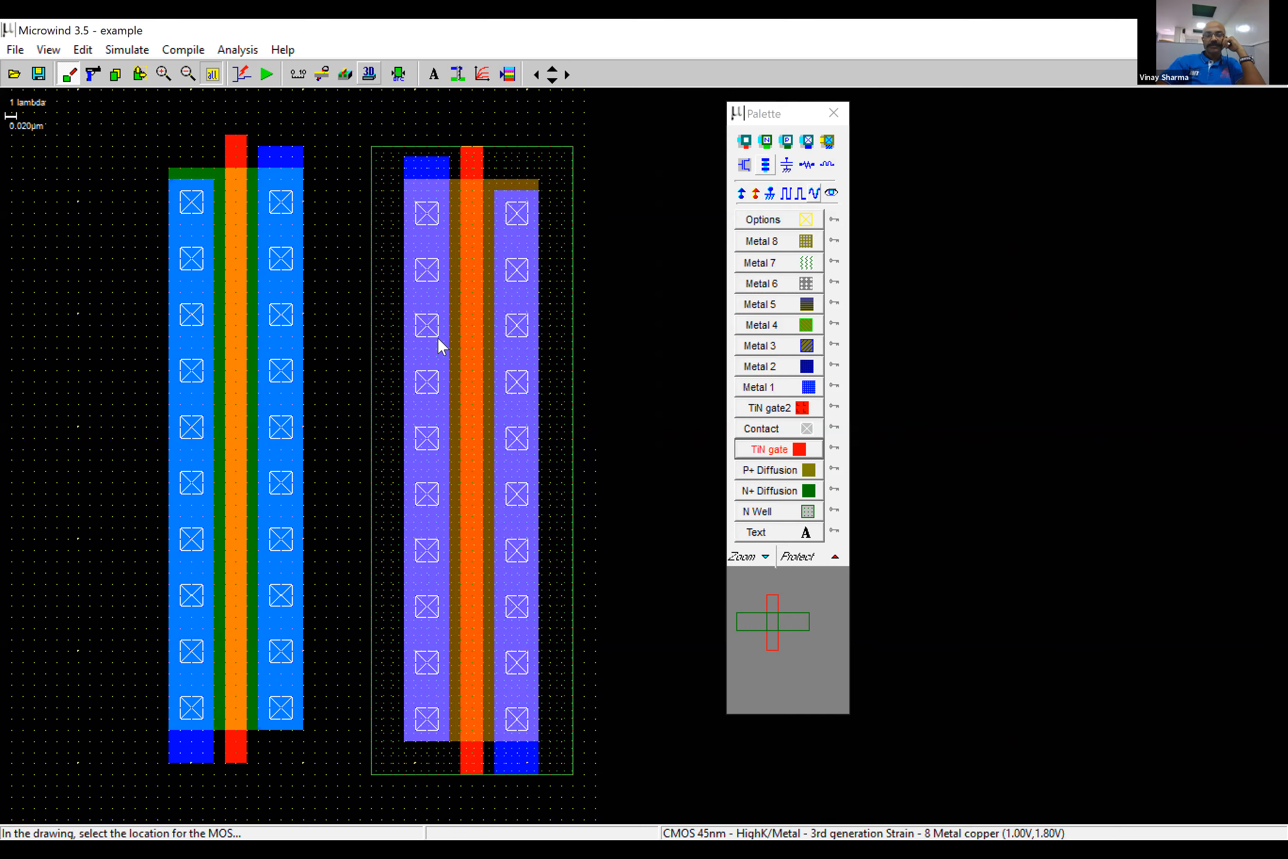
- Bridge the two gates above the devices with TiN gate, and connect their facing metal strips with a 10 x 20 lambda Metal 1 box
left_click(764, 445)
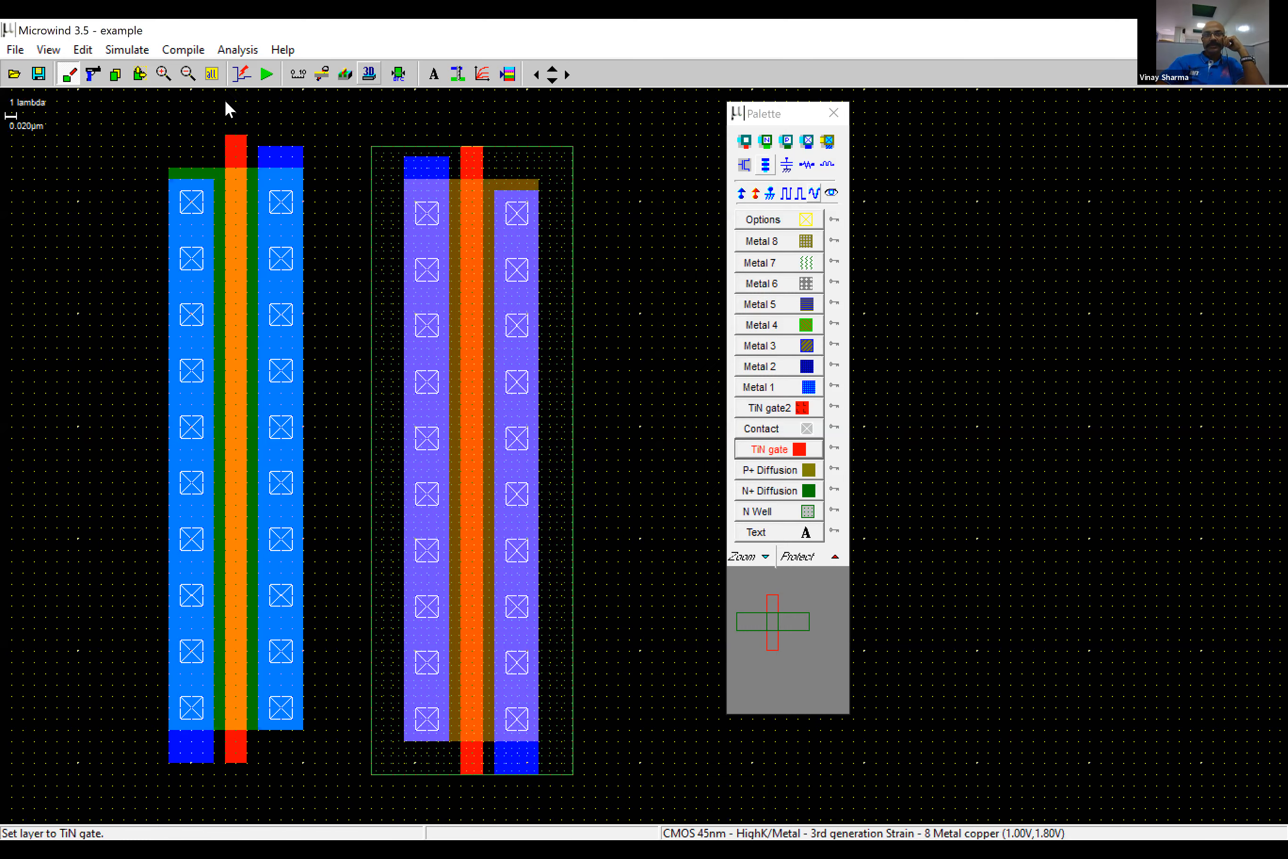
left_click_drag(226, 102, 313, 117)
left_click_drag(411, 118, 482, 135)
left_click_drag(461, 135, 483, 146)
left_click(764, 388)
left_click_drag(304, 504, 414, 729)
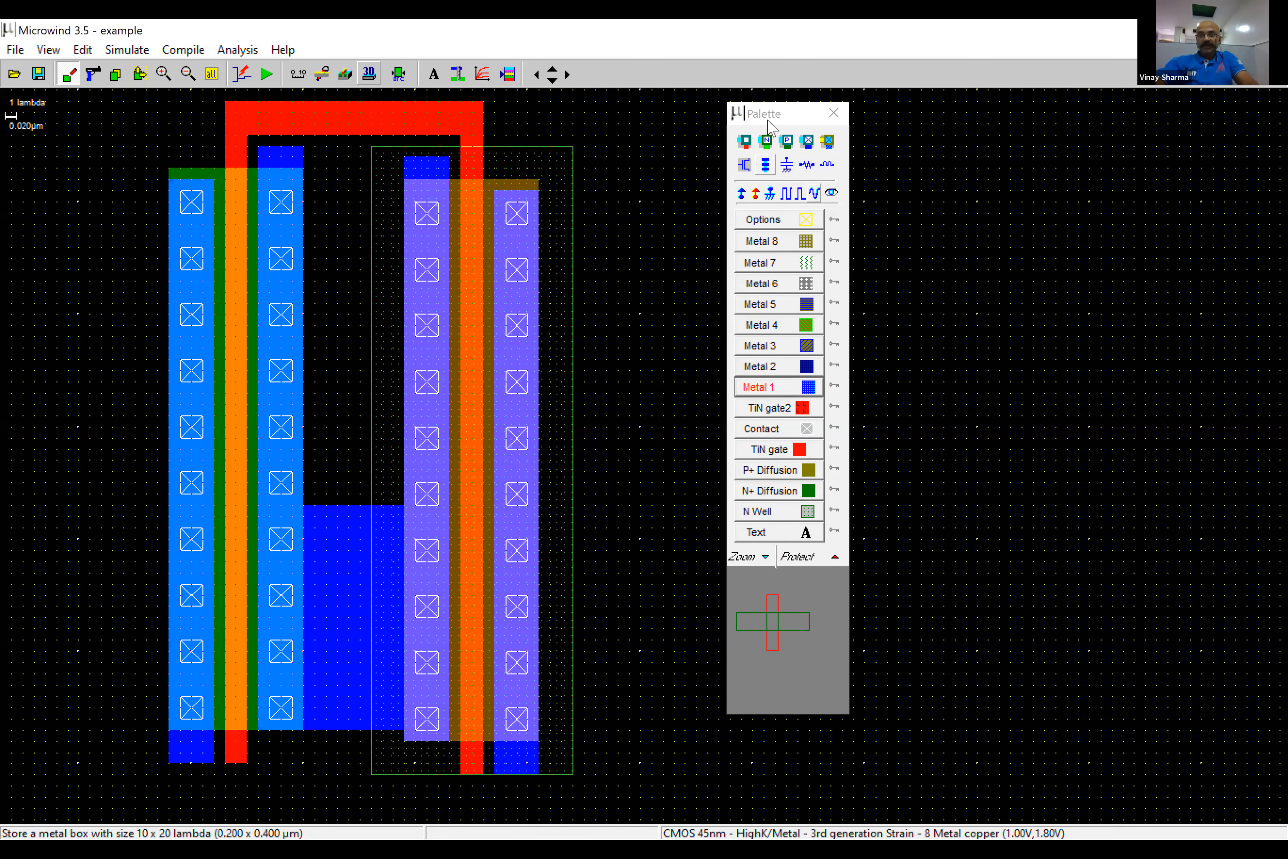
- Place Vdd+ on the pMOS outer metal and on its N well, and Vss- on the nMOS outer metal
left_click(742, 194)
left_click(517, 247)
left_click(770, 194)
left_click(191, 226)
left_click(741, 193)
left_click(561, 169)
left_click(212, 74)
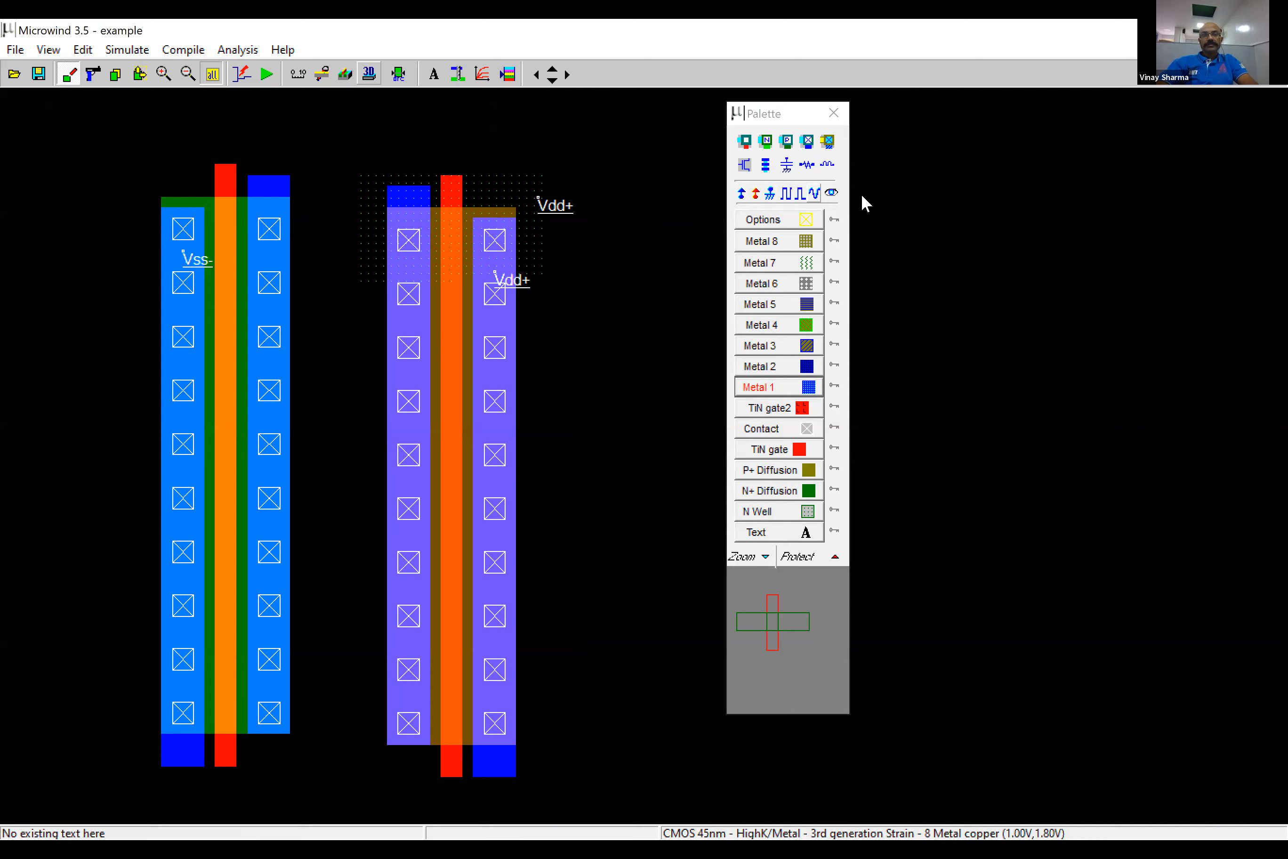
- Add a clock property named ClkA to the TiN gate bridge as the inverter input
left_click(793, 195)
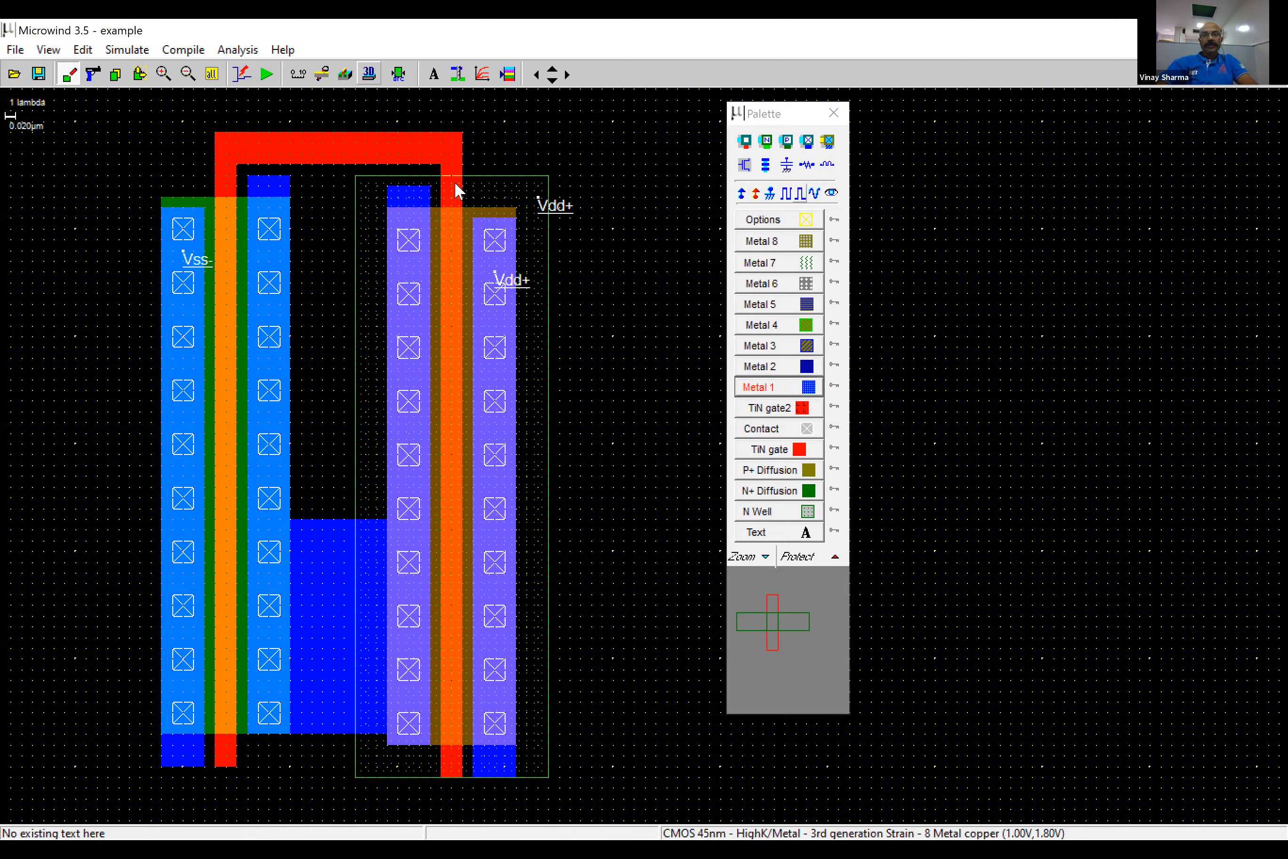
left_click(552, 357)
double_click(529, 343)
type("ClkA")
left_click(538, 575)
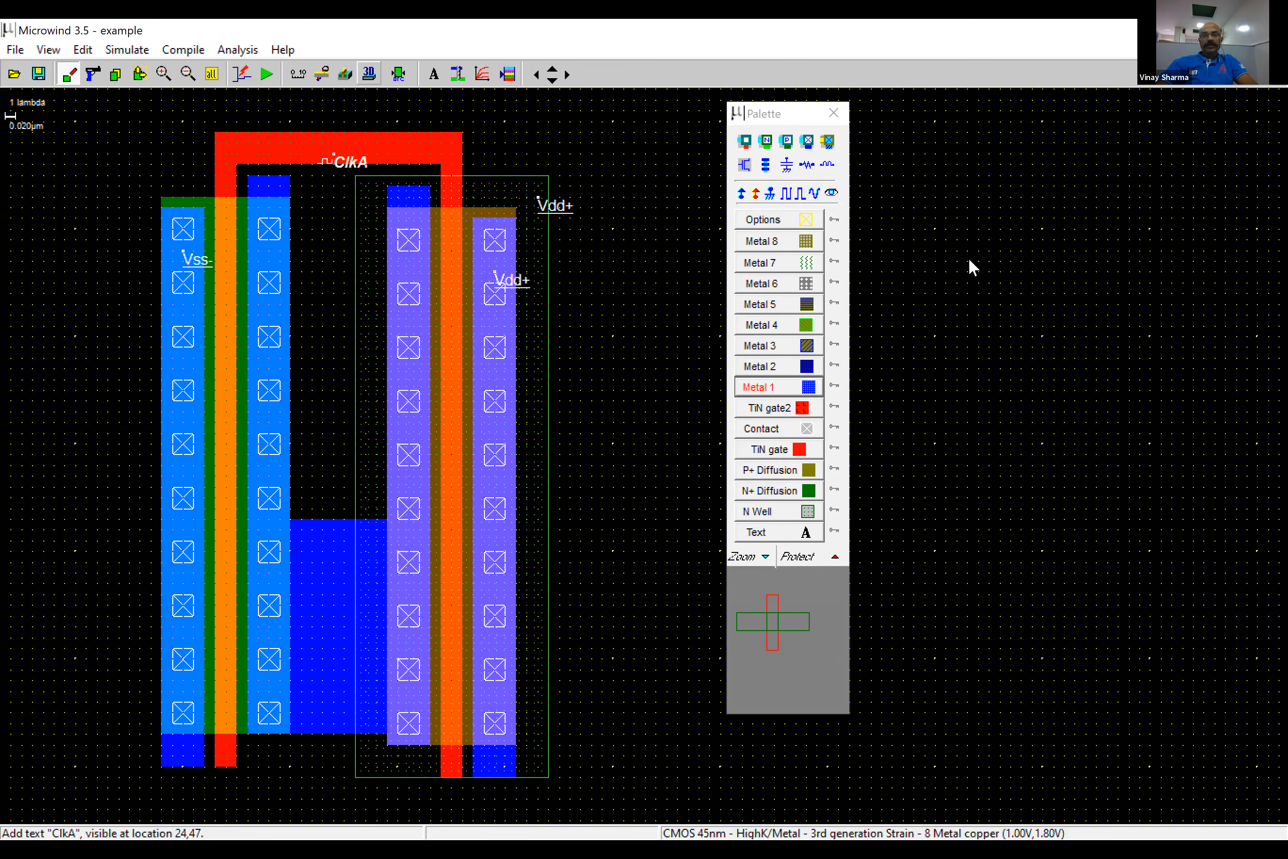
- Simulate the inverter's ClkA and s1 waveforms with a 500p time scale, continue the run, and close the simulation
left_click(267, 74)
left_click(1253, 363)
scroll(1224, 389, "up", 2)
left_click(1214, 412)
left_click(1222, 465)
left_click(1233, 513)
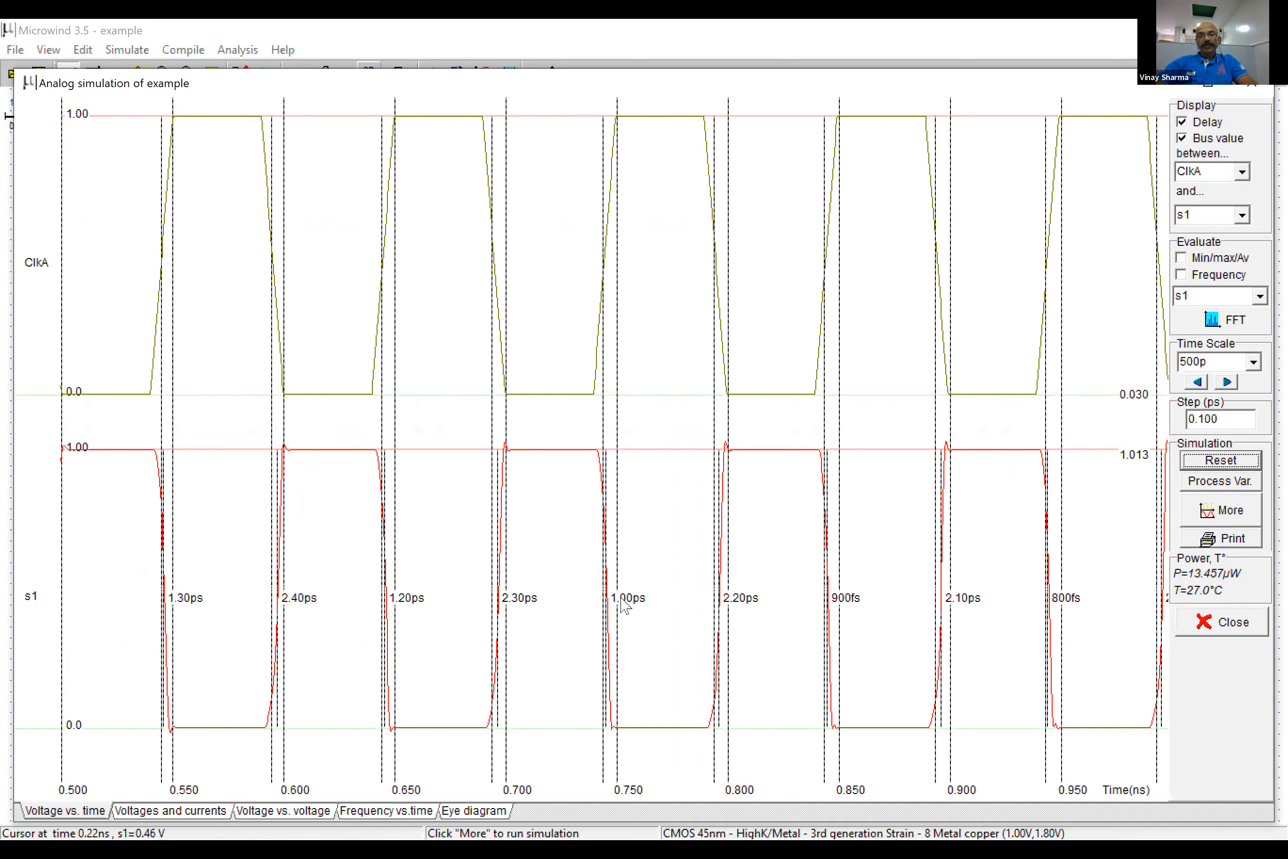
left_click(1222, 622)
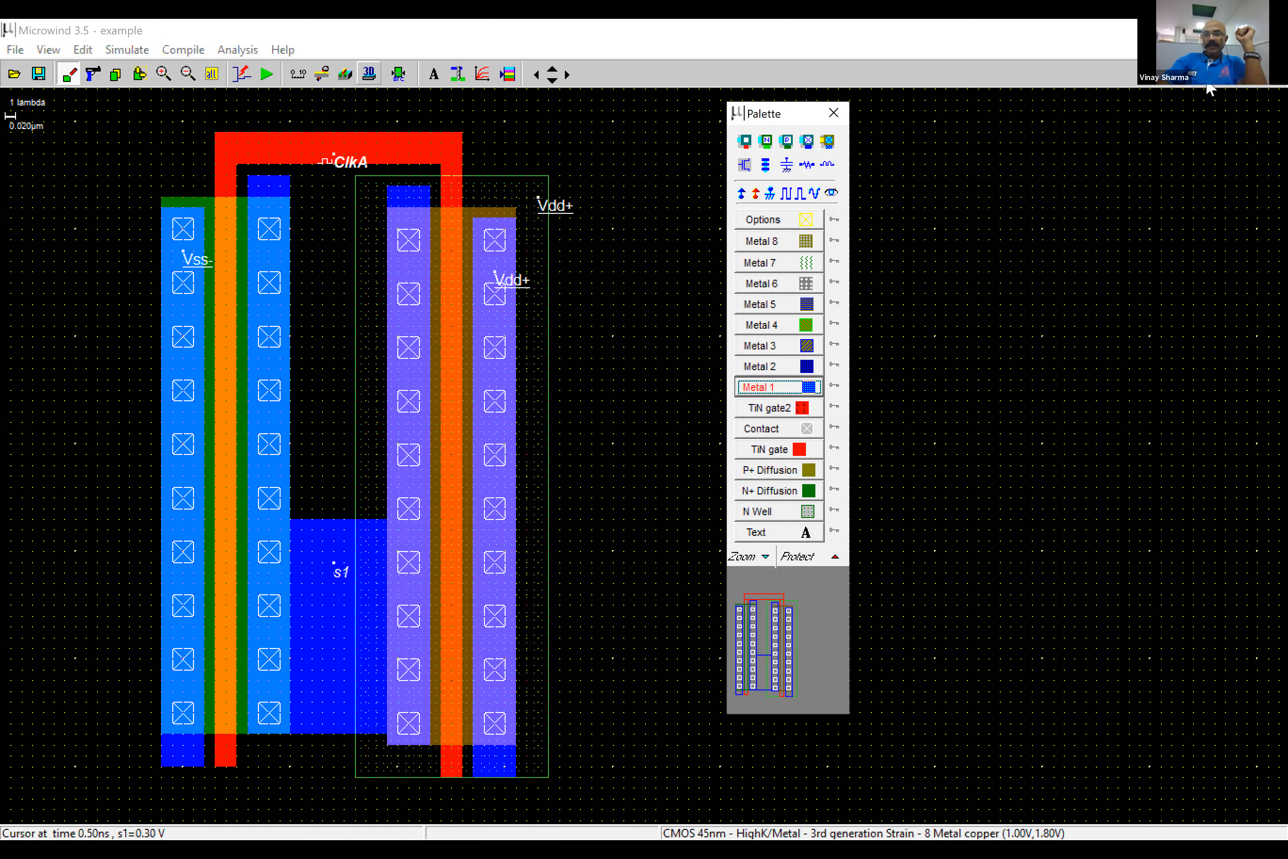
- Start a new empty layout in place of the inverter and move the palette beside the drawing area's edge
key("ctrl+n")
left_click(637, 496)
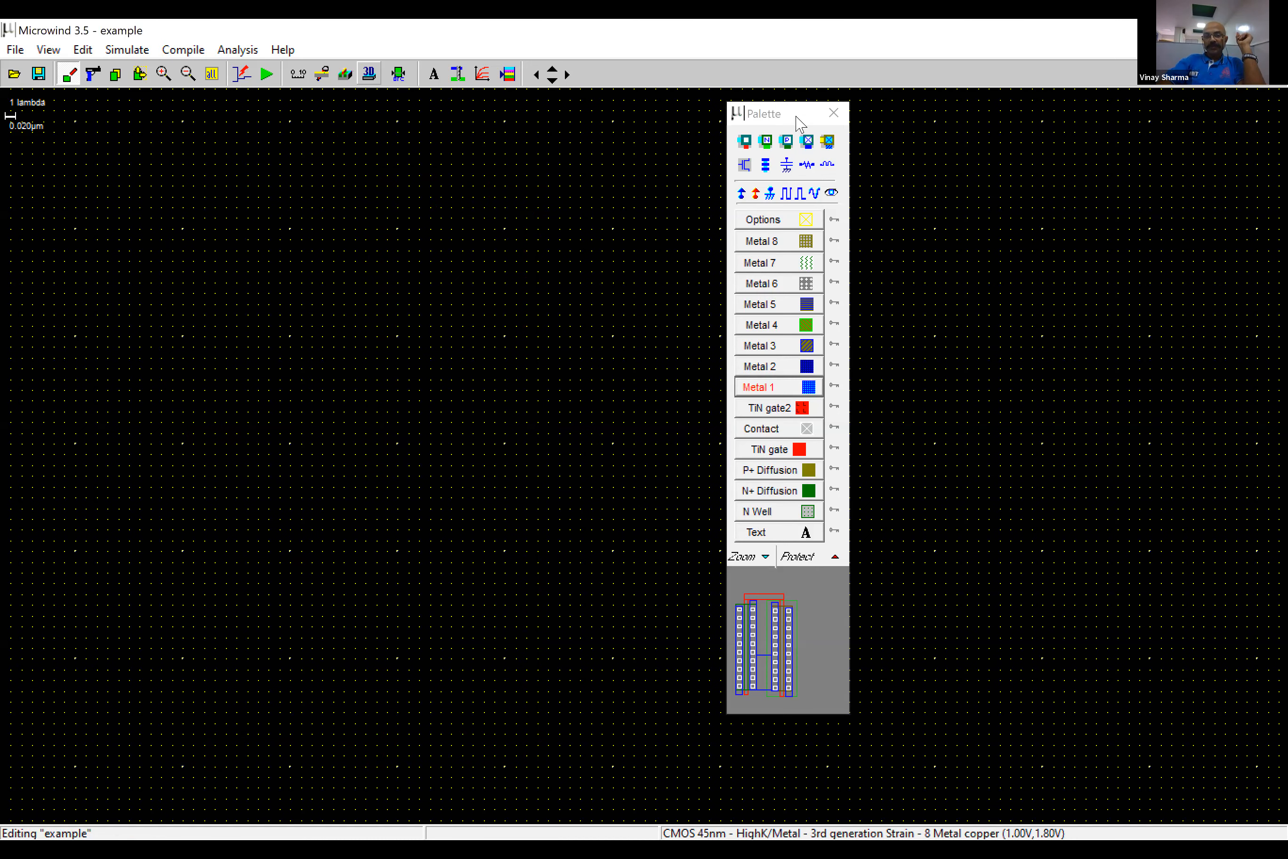
left_click_drag(797, 116, 1242, 110)
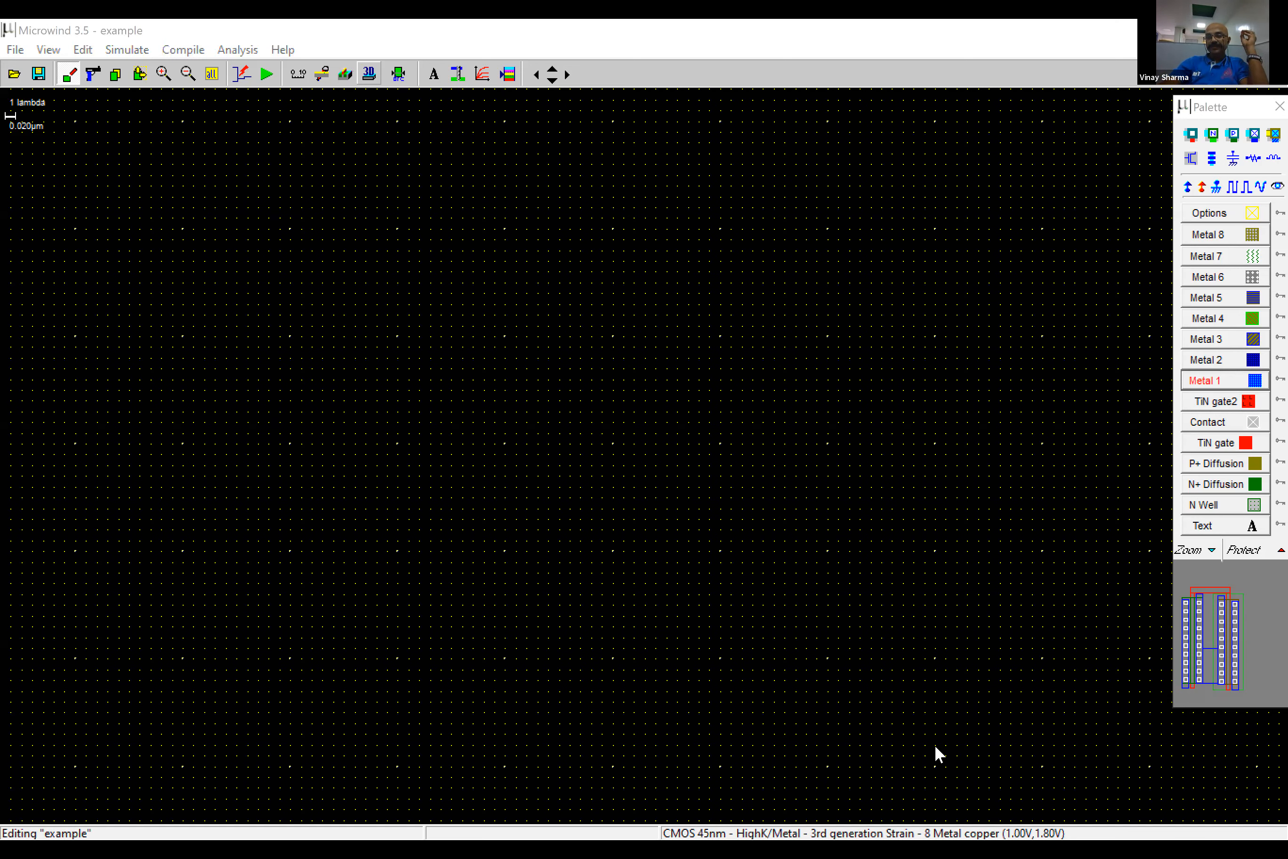
left_click(1226, 116)
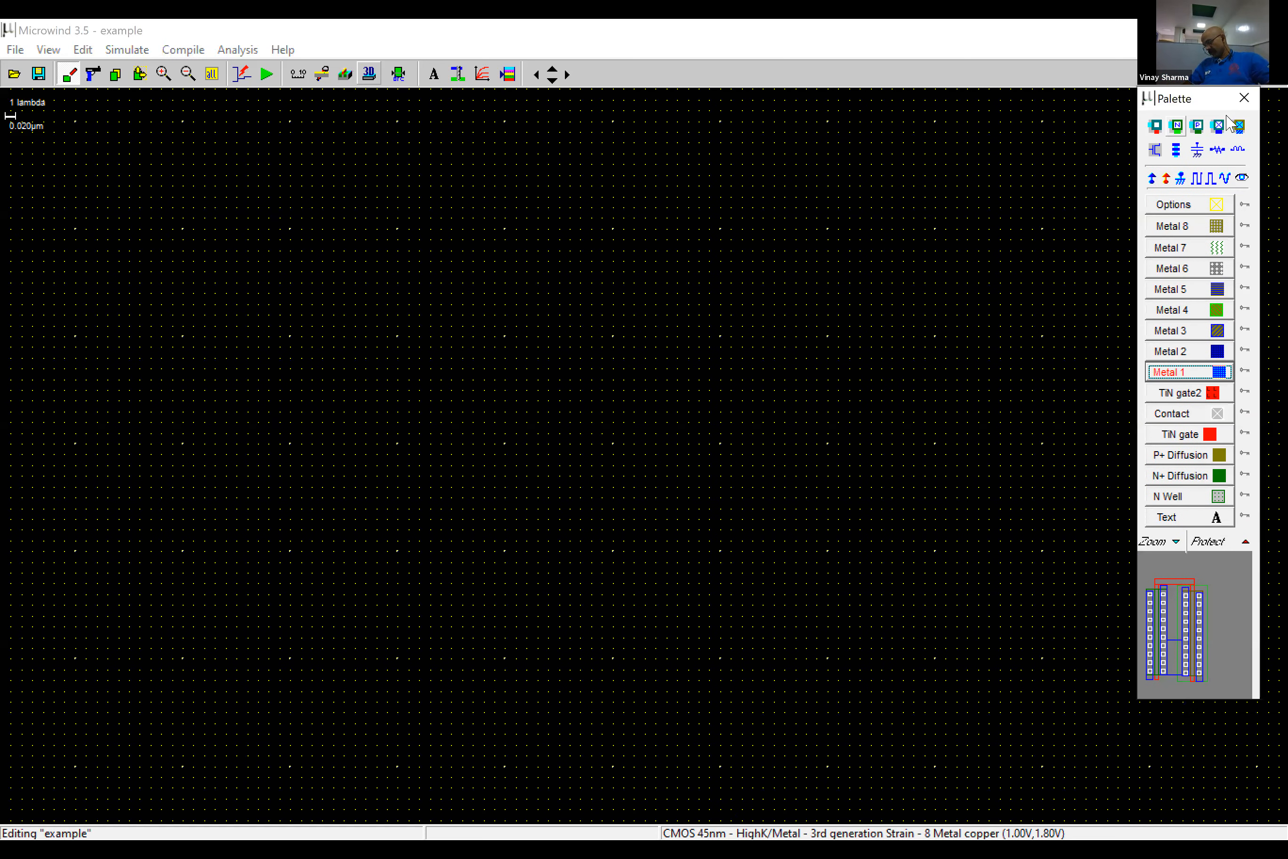
- Configure an nMOS in the MOS generator with a width of 6 lambda, and switch the units back to microns
left_click(1155, 150)
left_click(334, 261)
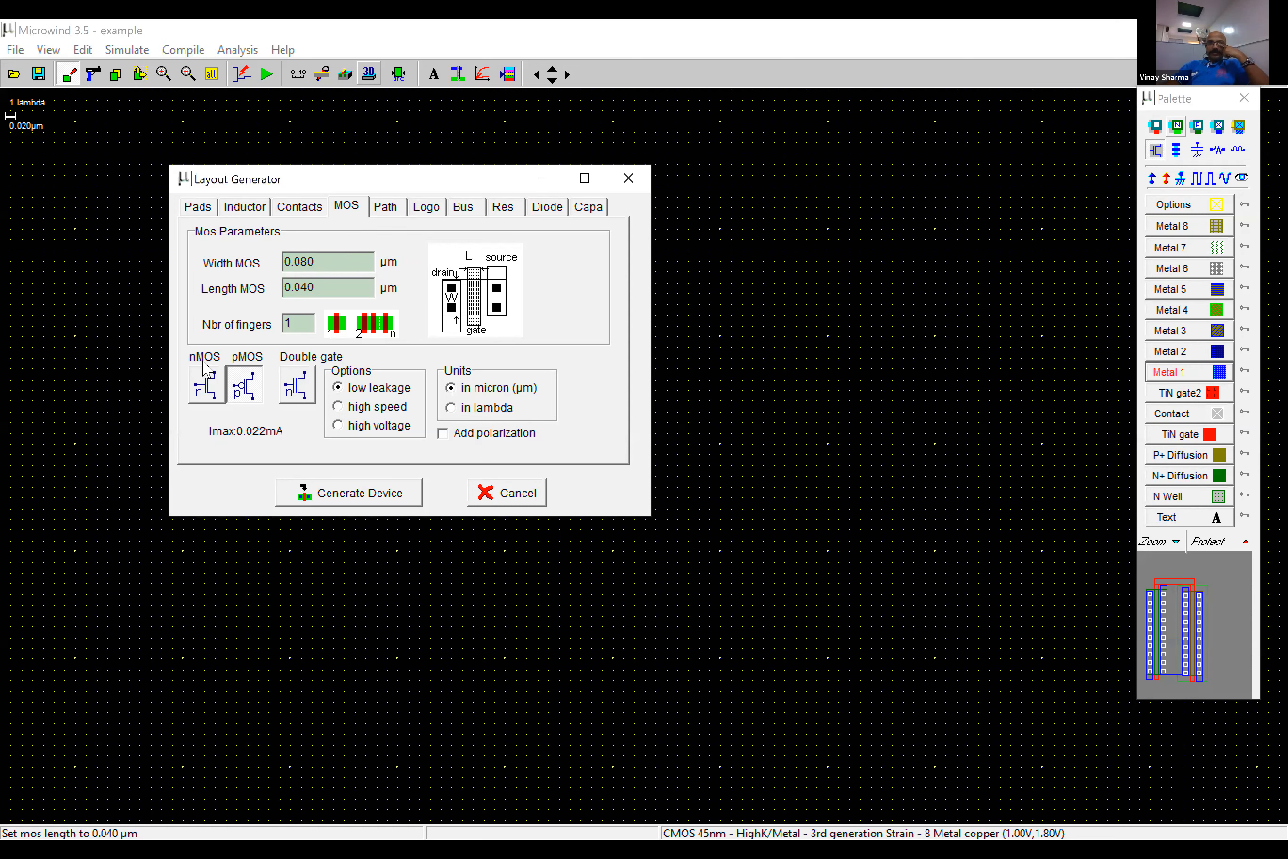
left_click(207, 383)
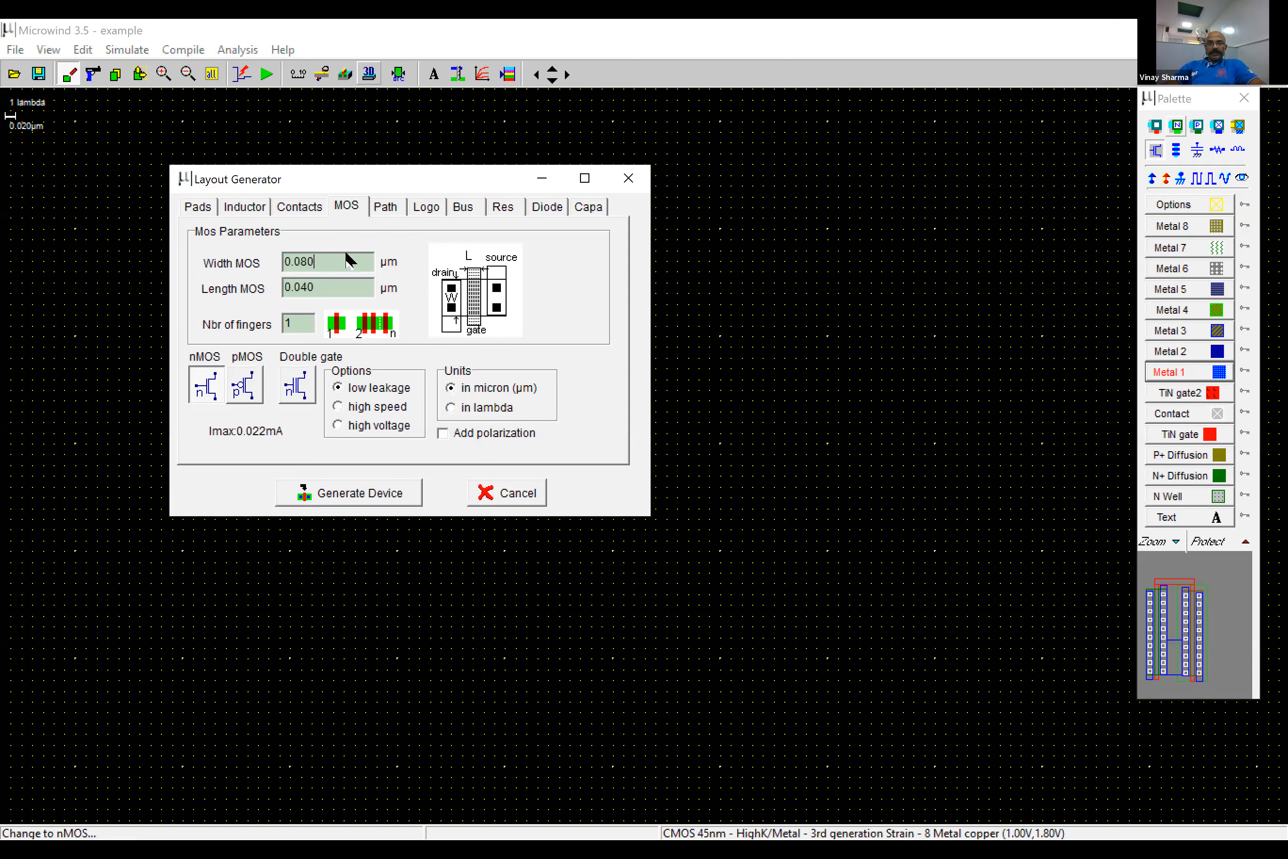
left_click_drag(320, 262, 222, 260)
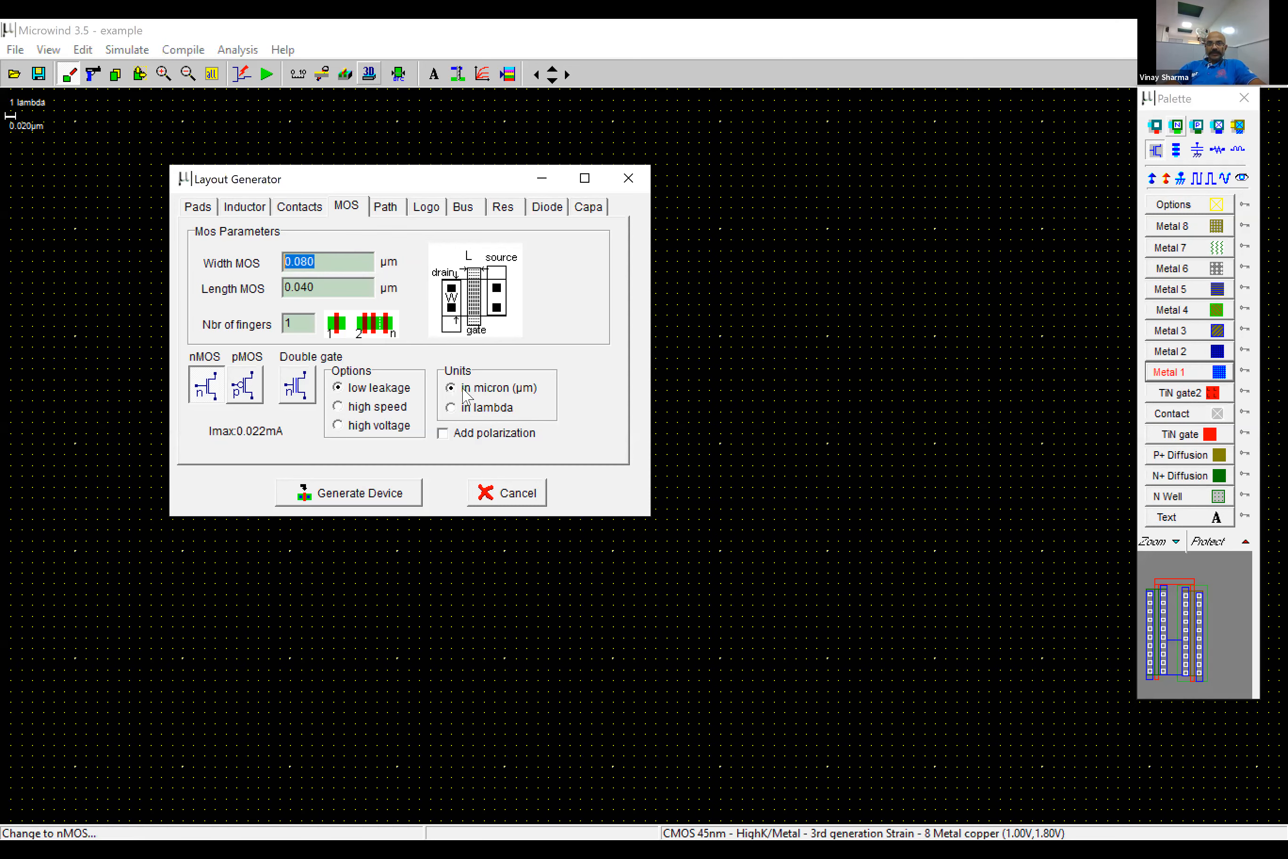
left_click(468, 408)
left_click(337, 263)
key("BackSpace")
type("6")
left_click(467, 388)
left_click(348, 270)
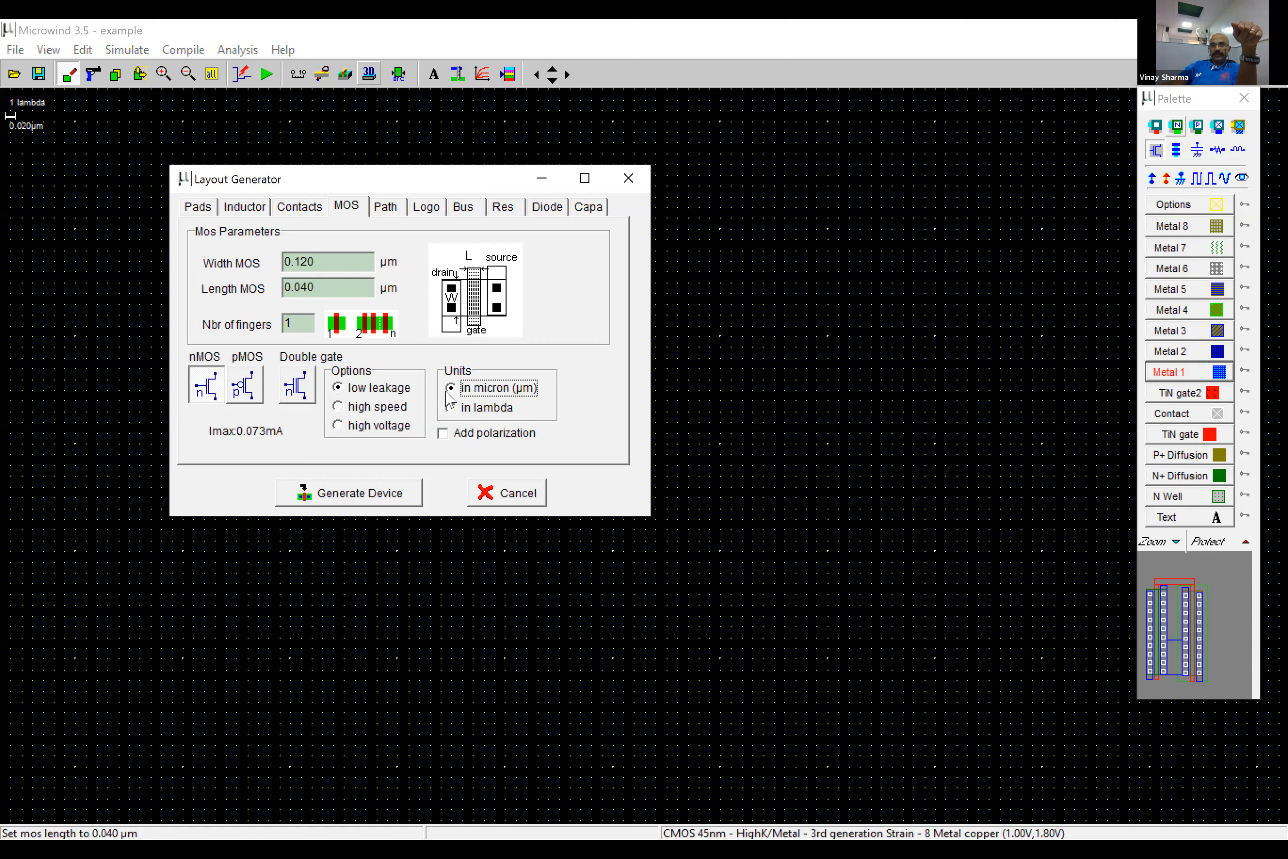
left_click_drag(345, 257, 227, 261)
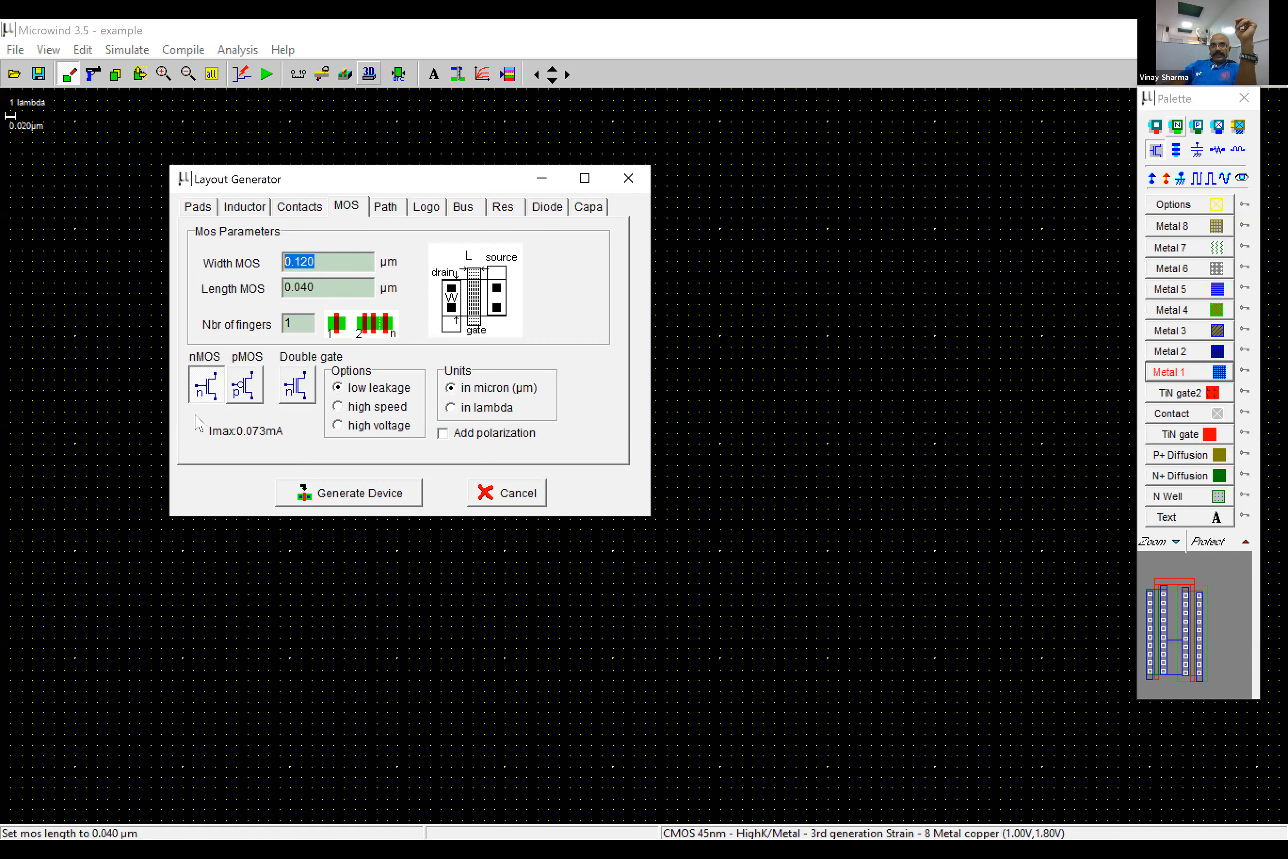
left_click(219, 391)
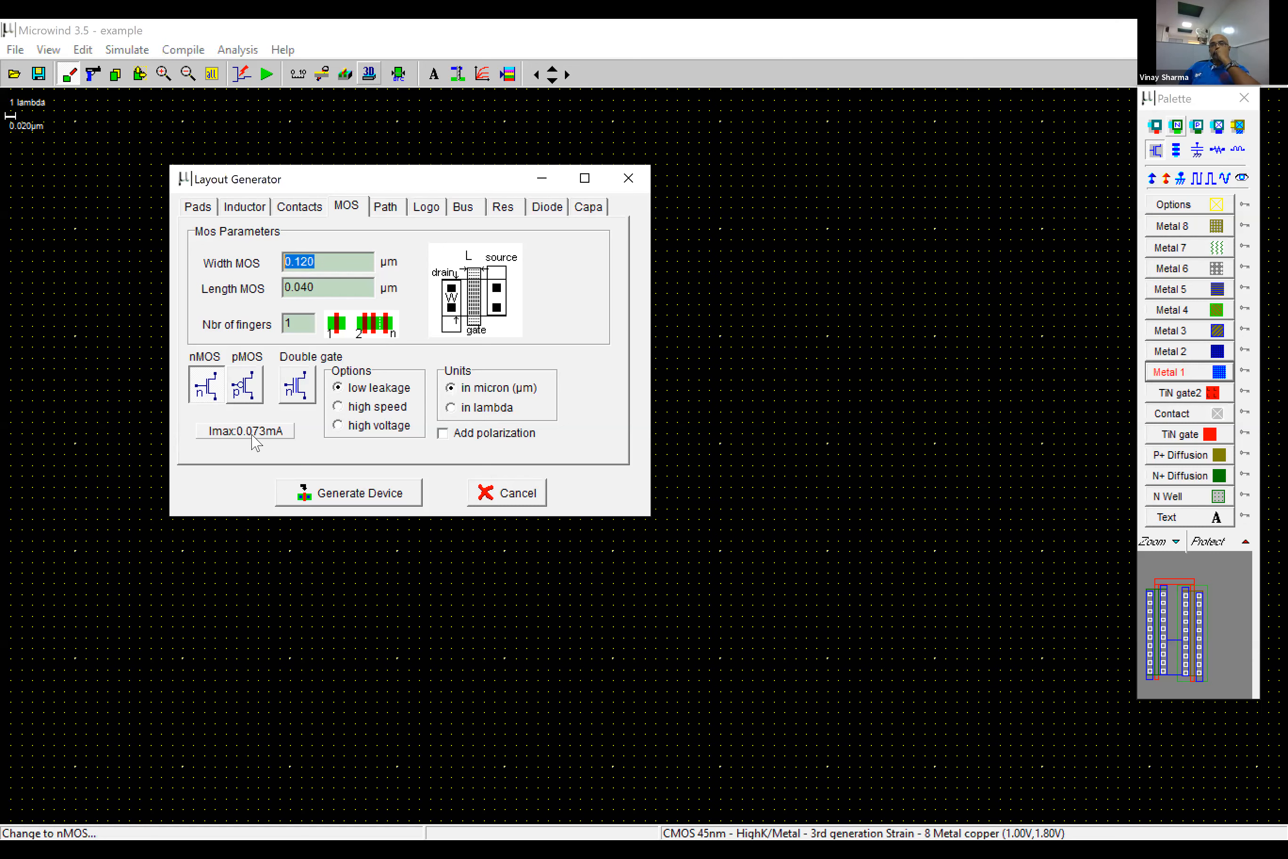
- Generate the 0.120 µm wide nMOS device and place it in the empty layout
left_click(349, 492)
left_click(477, 388)
left_click(212, 74)
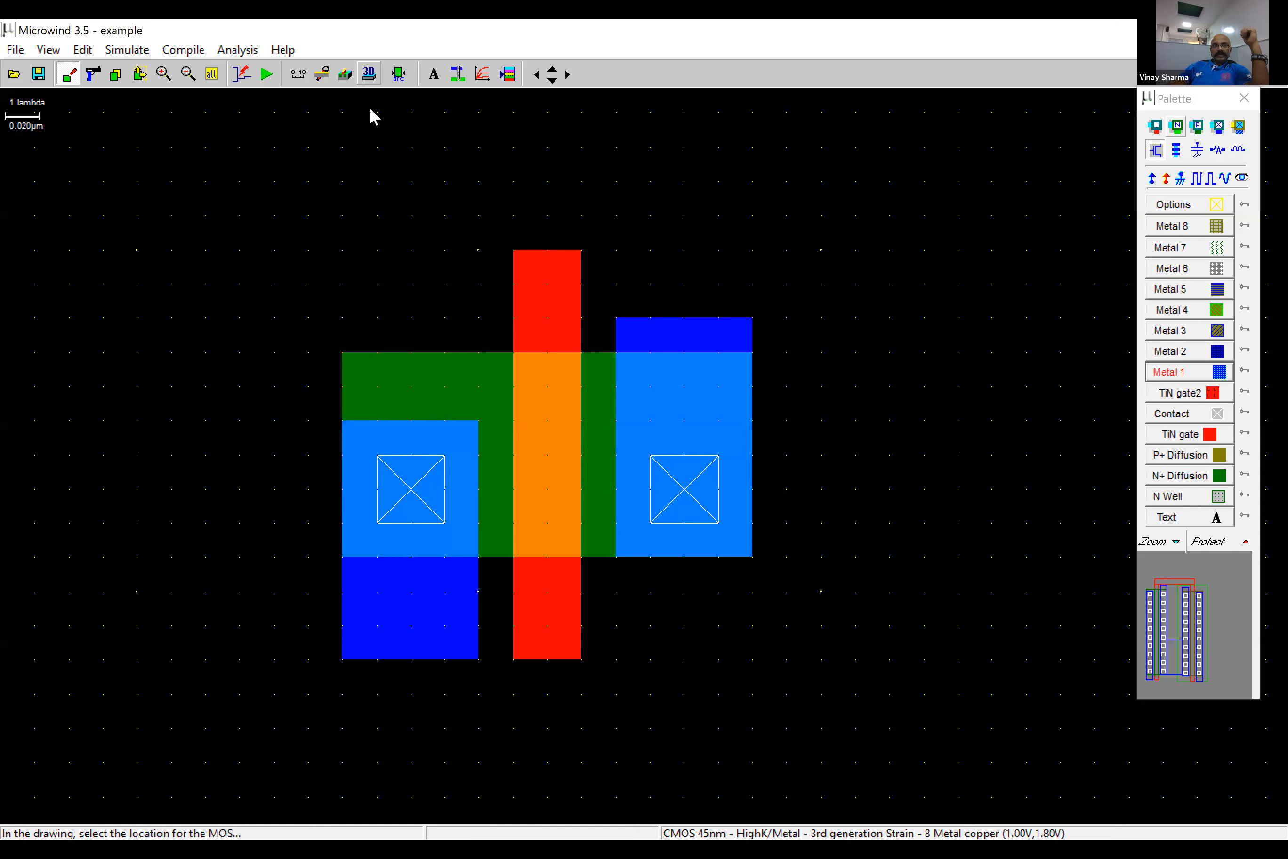
- Generate a pMOS 0.120 µm wide and 0.040 µm long, and place it directly above the nMOS with their gates aligned
left_click(188, 75)
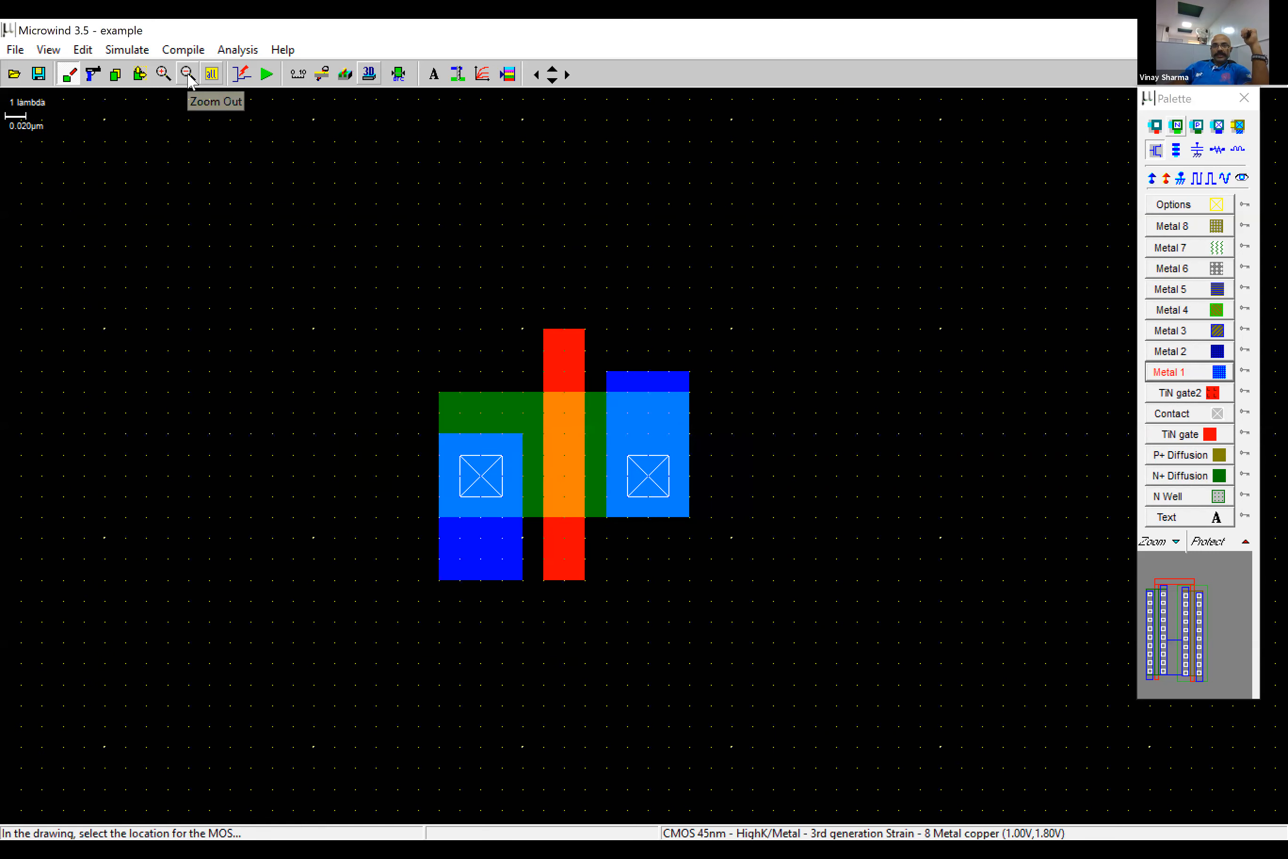
left_click(188, 74)
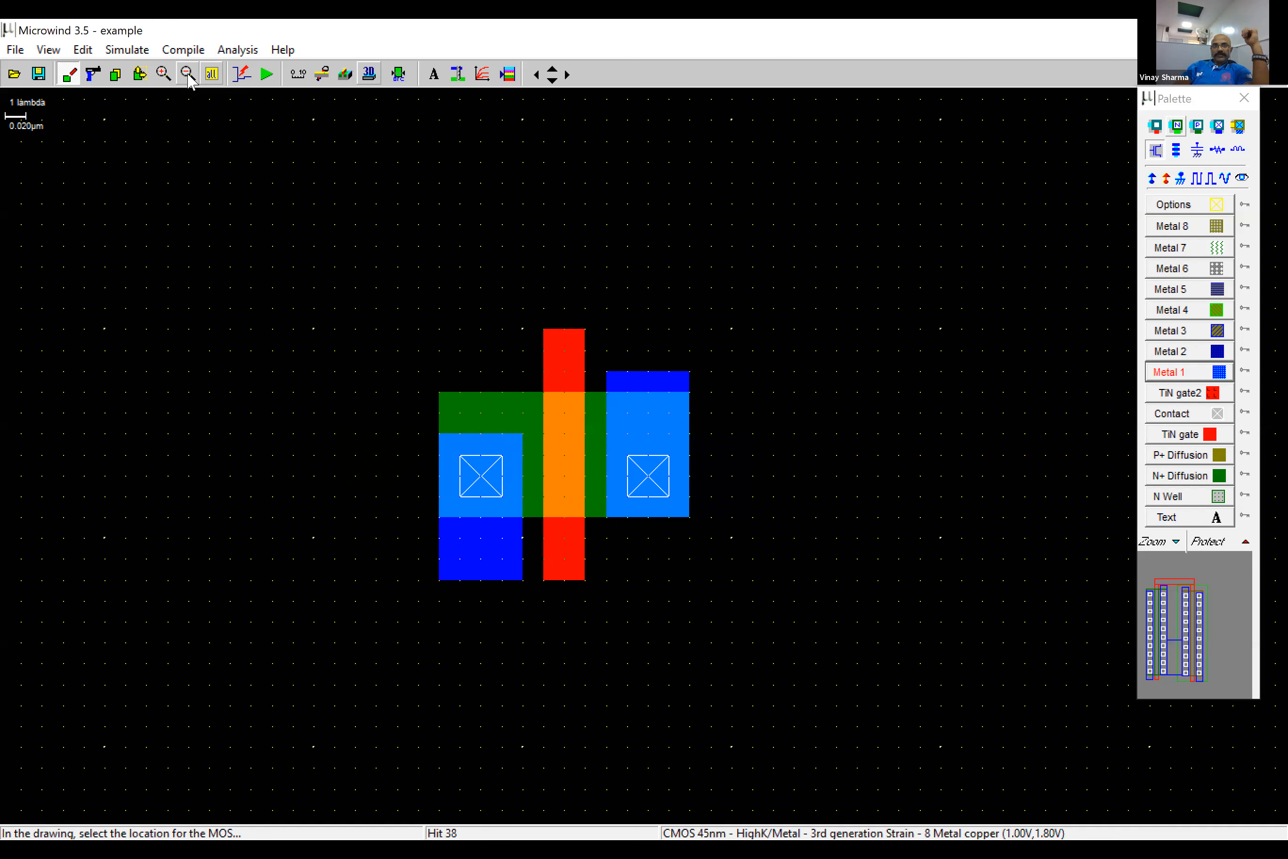
key("Up")
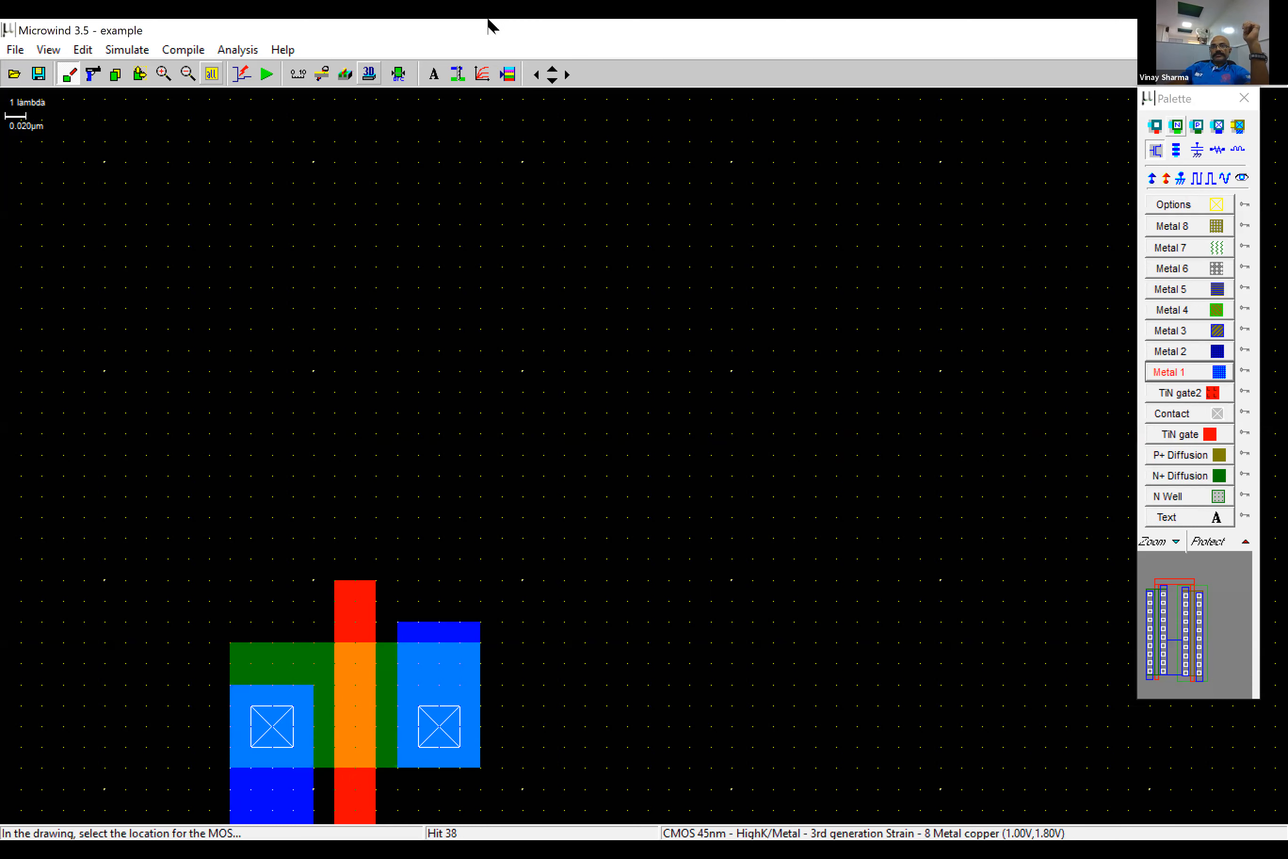
left_click(1156, 151)
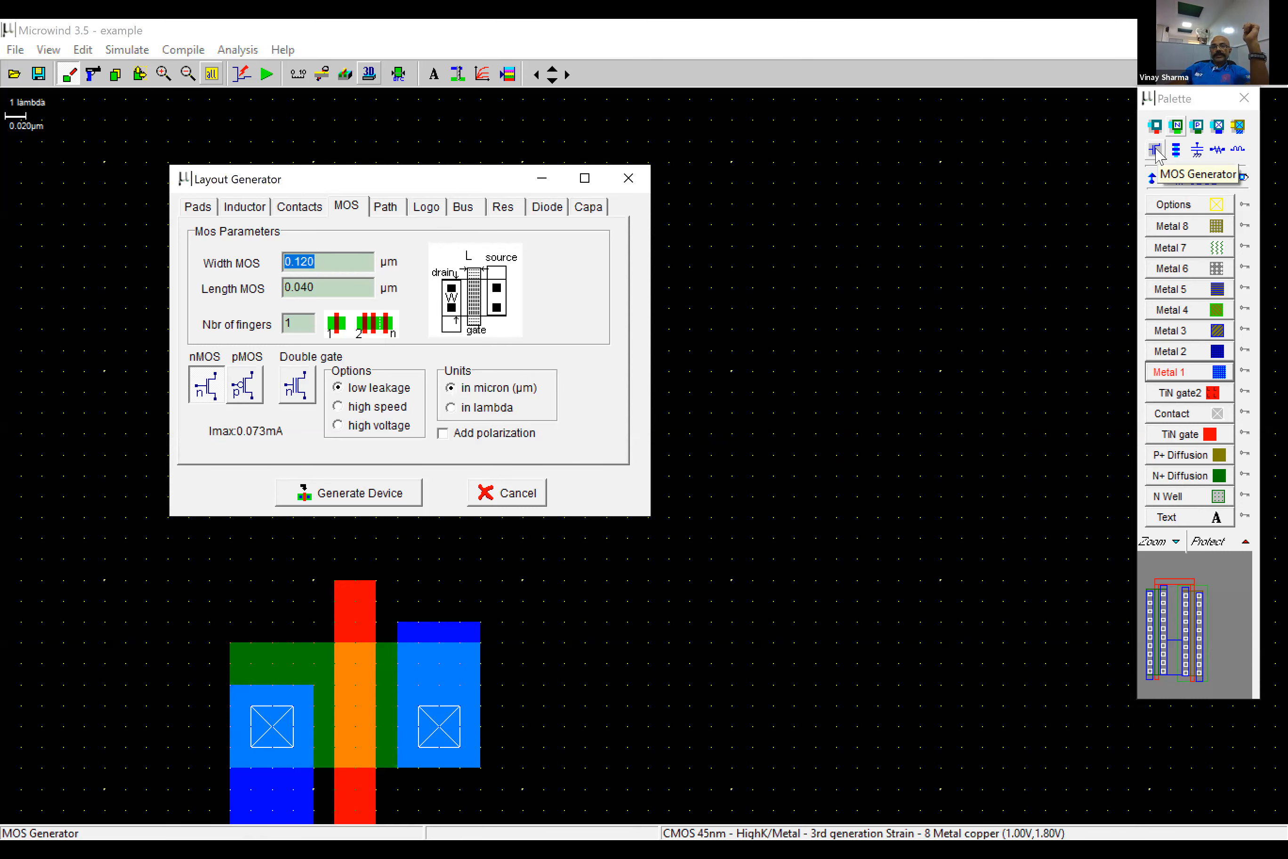
left_click_drag(505, 188, 687, 145)
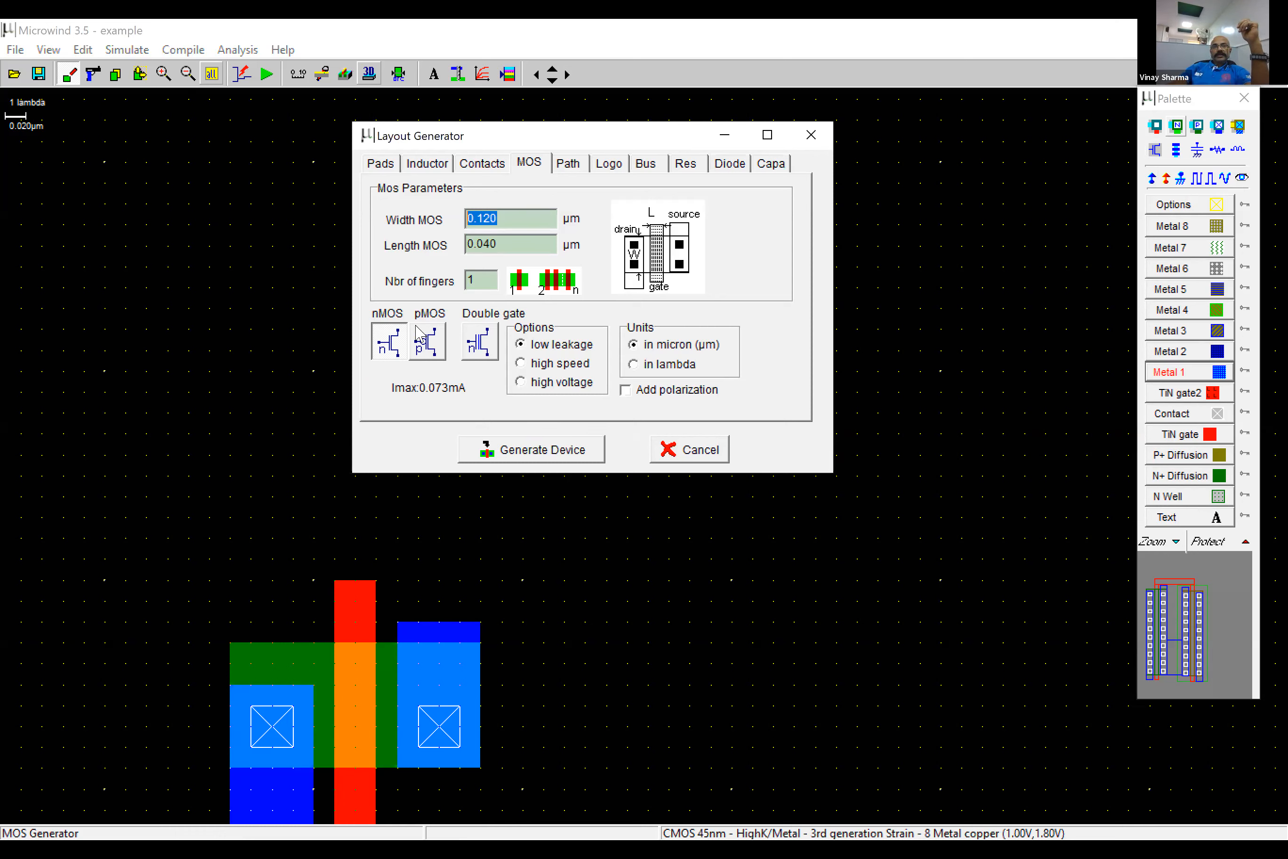
left_click(436, 354)
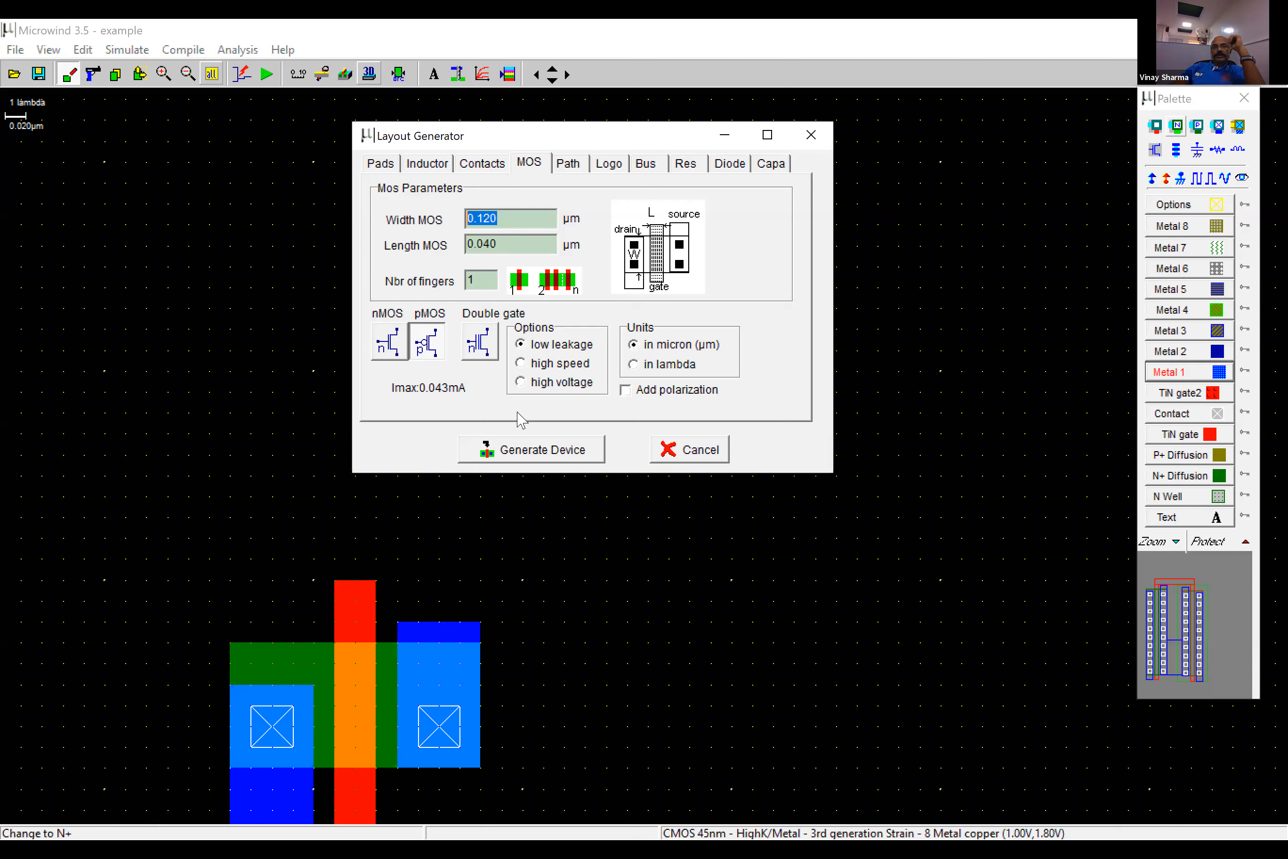
left_click(507, 226)
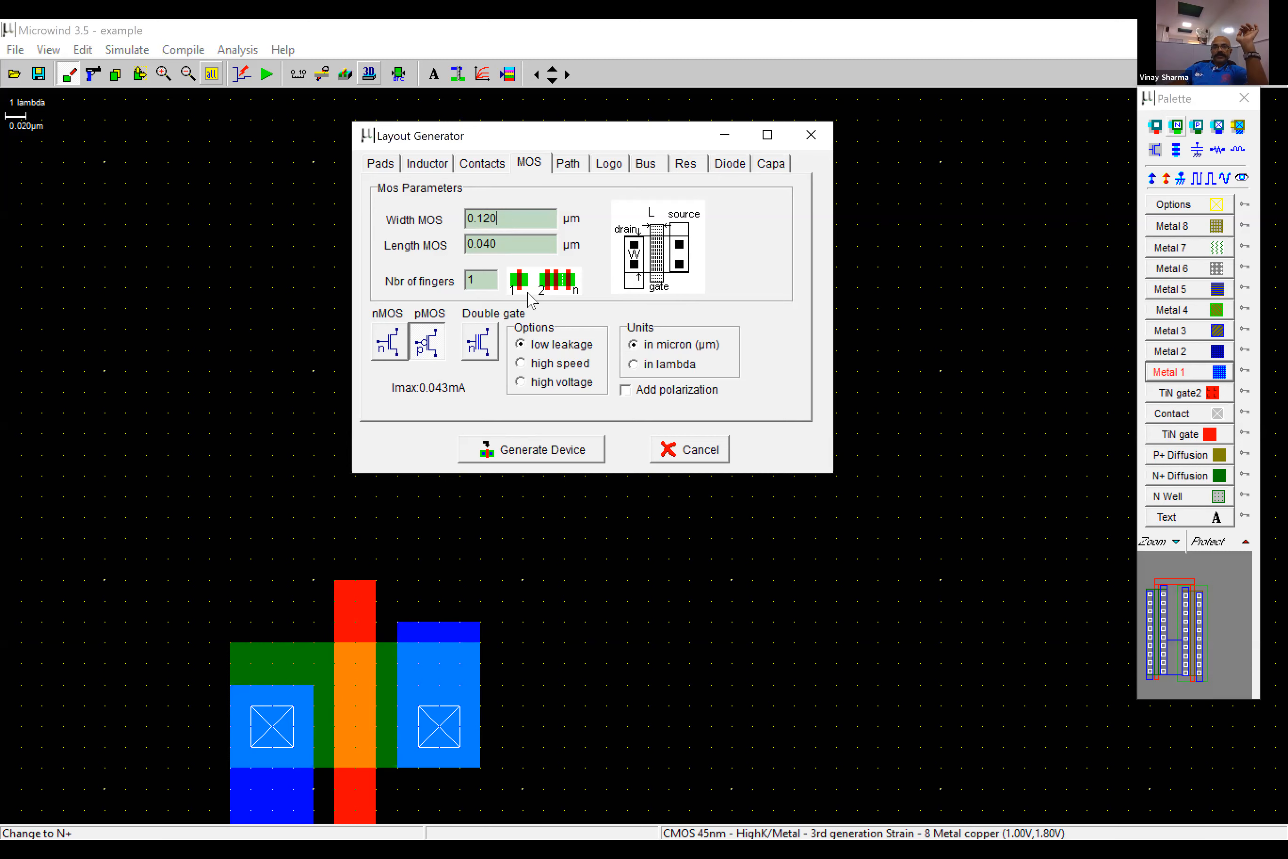
left_click(553, 451)
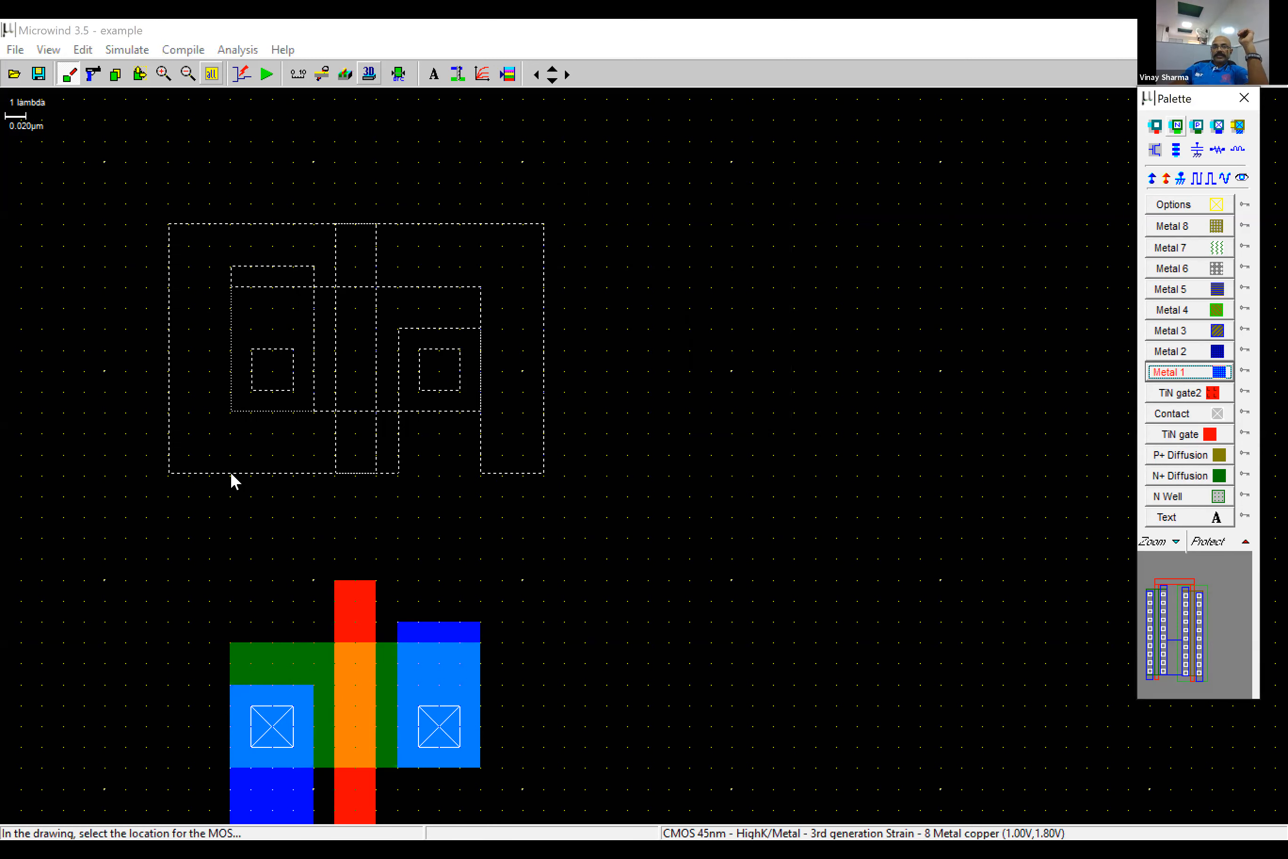
left_click(231, 474)
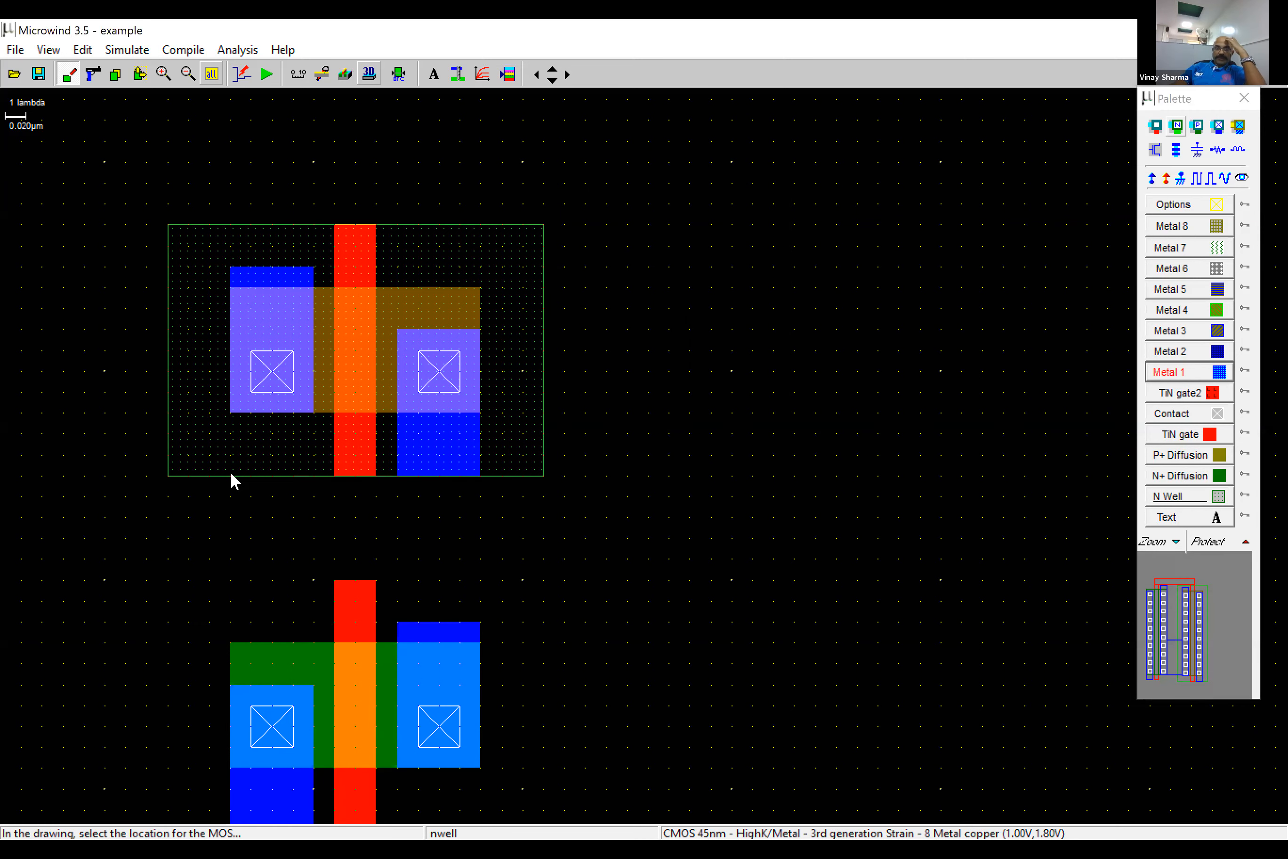
left_click(216, 69)
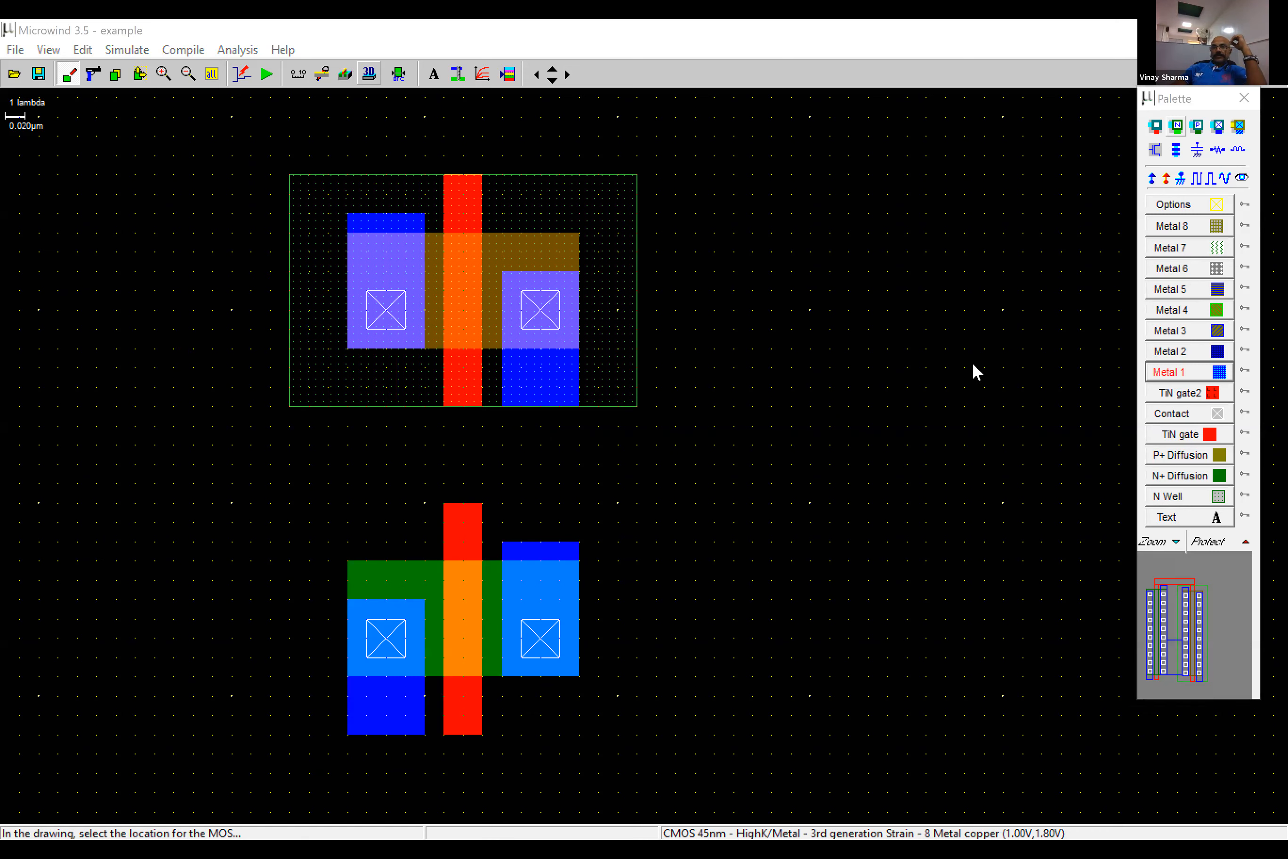
- Start a new empty layout, then generate a 0.120 µm wide, 0.040 µm long nMOS and place it in the lower drawing area
left_click(15, 50)
left_click(25, 69)
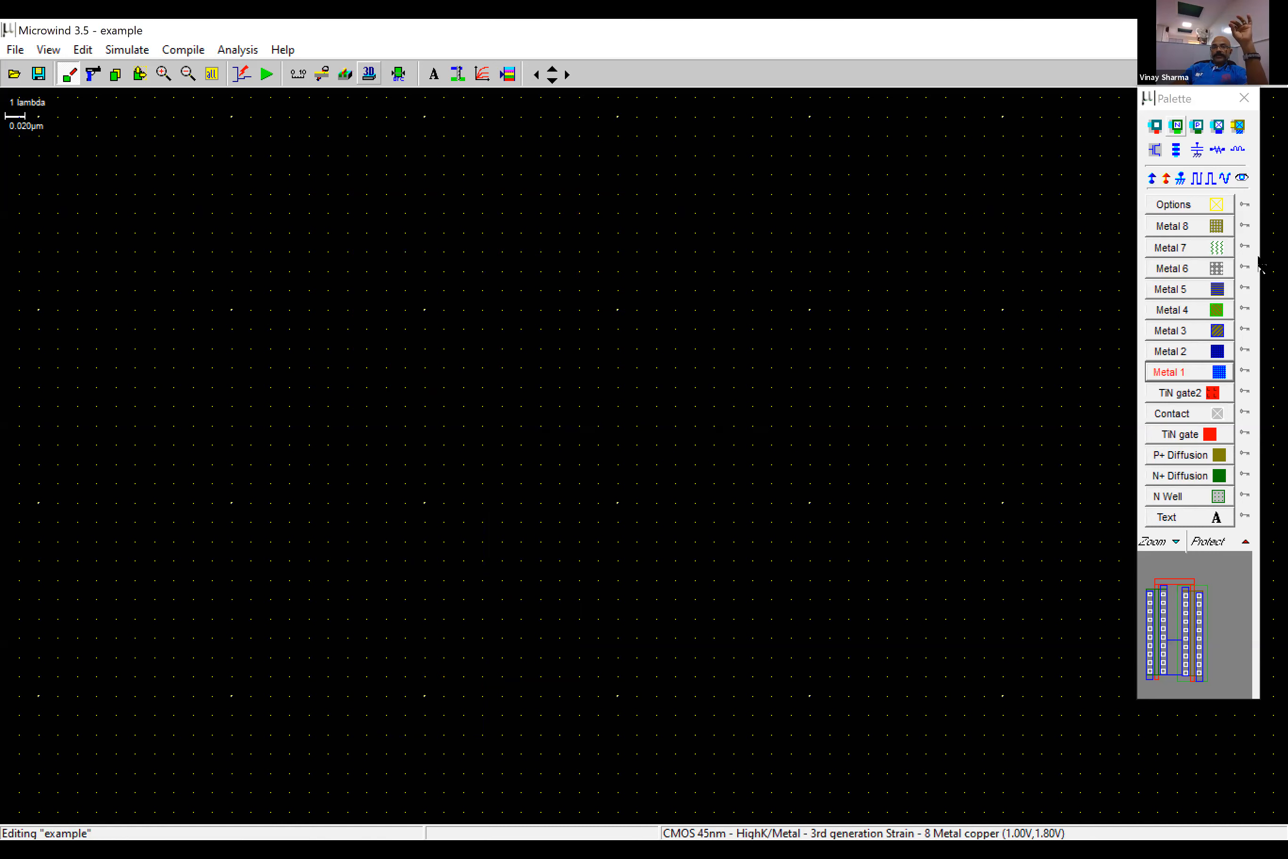
left_click(1154, 151)
left_click(414, 382)
left_click_drag(500, 219, 444, 244)
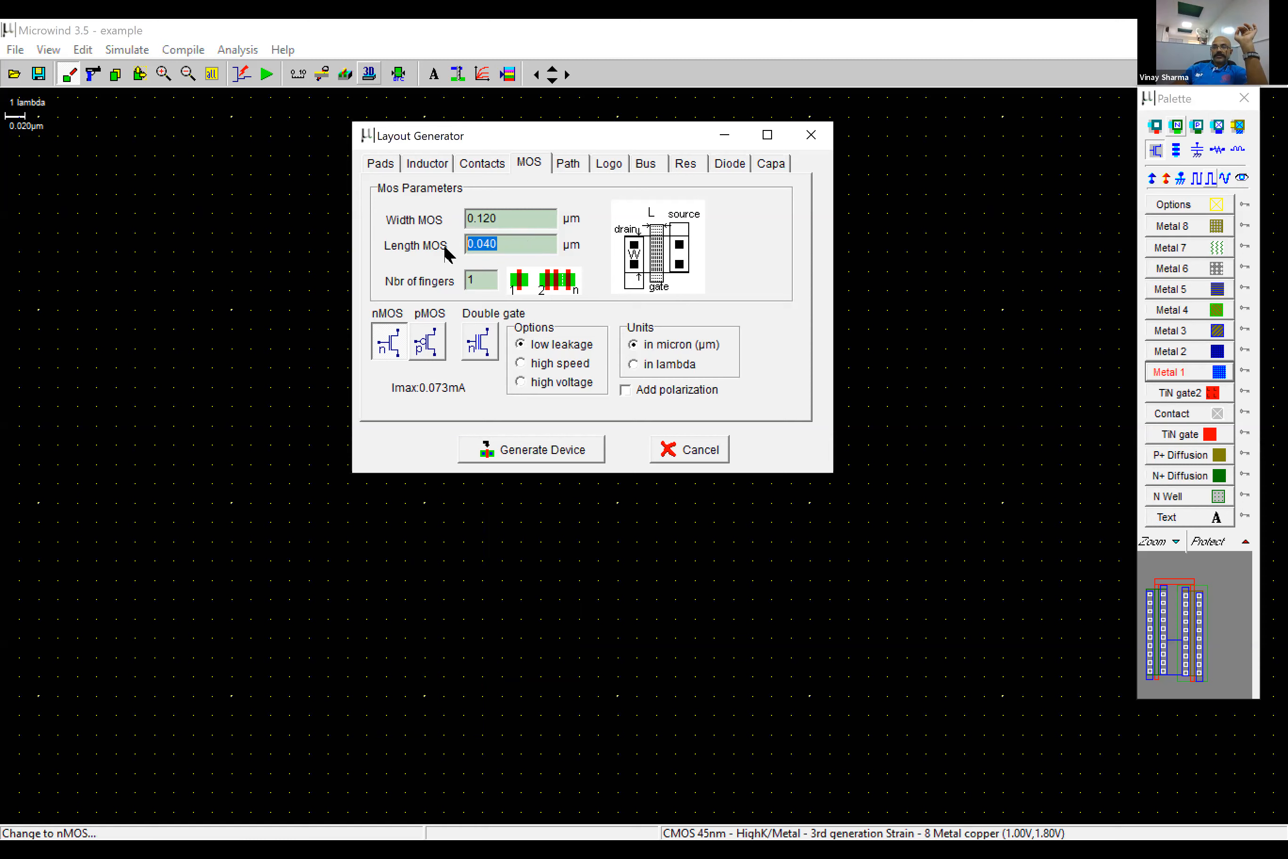
left_click(543, 450)
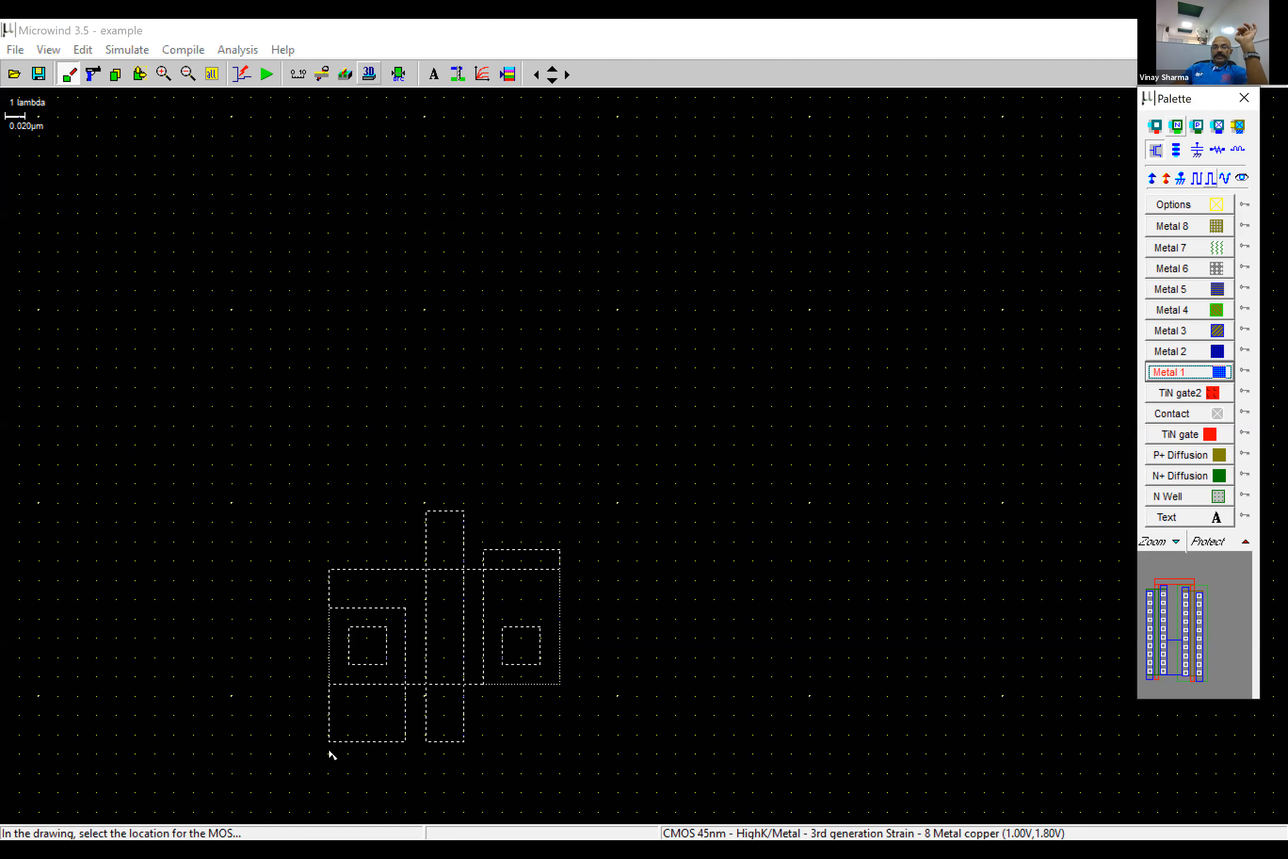
left_click(329, 751)
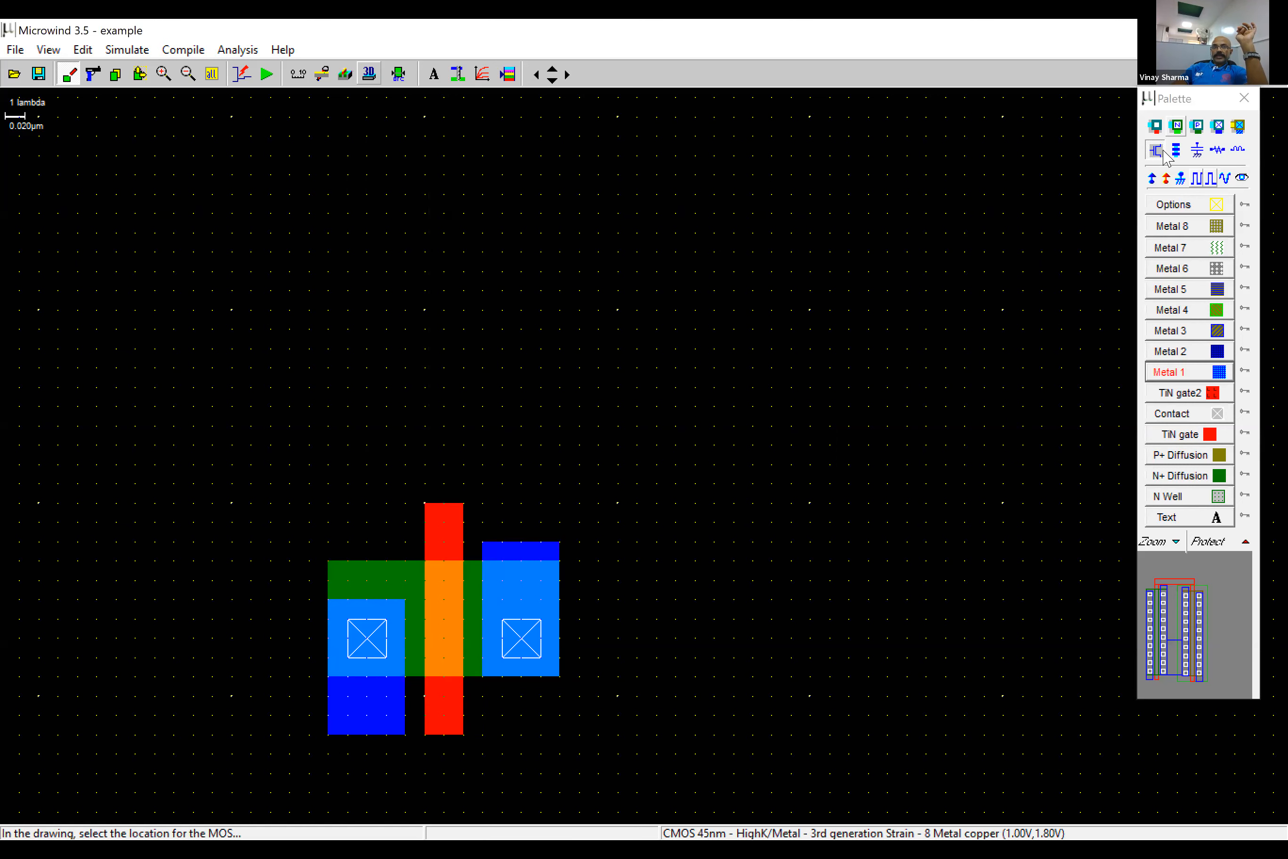
- Generate a low-leakage pMOS 0.120 µm wide and 0.040 µm long, and place it above the nMOS with the gates aligned
left_click(428, 345)
left_click(441, 387)
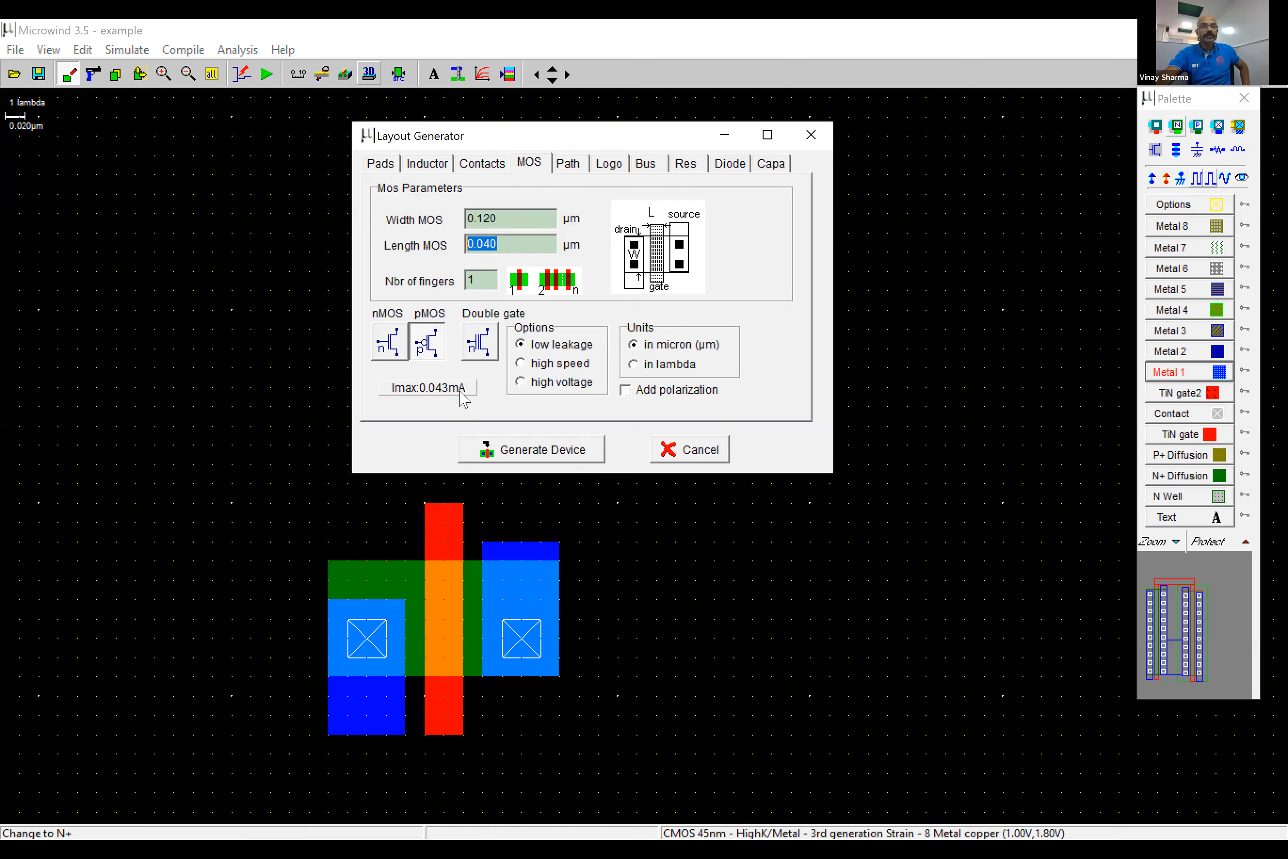
left_click(525, 217)
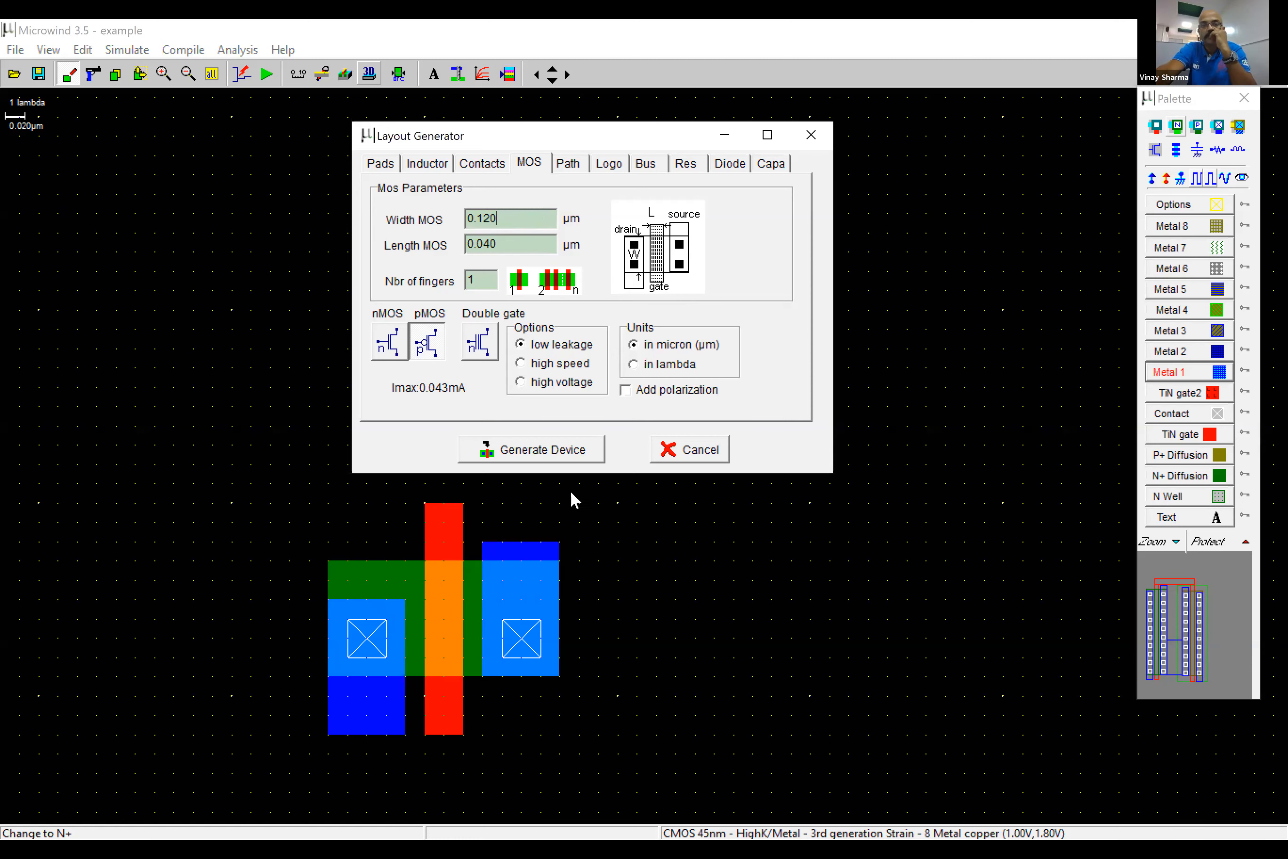
left_click(582, 449)
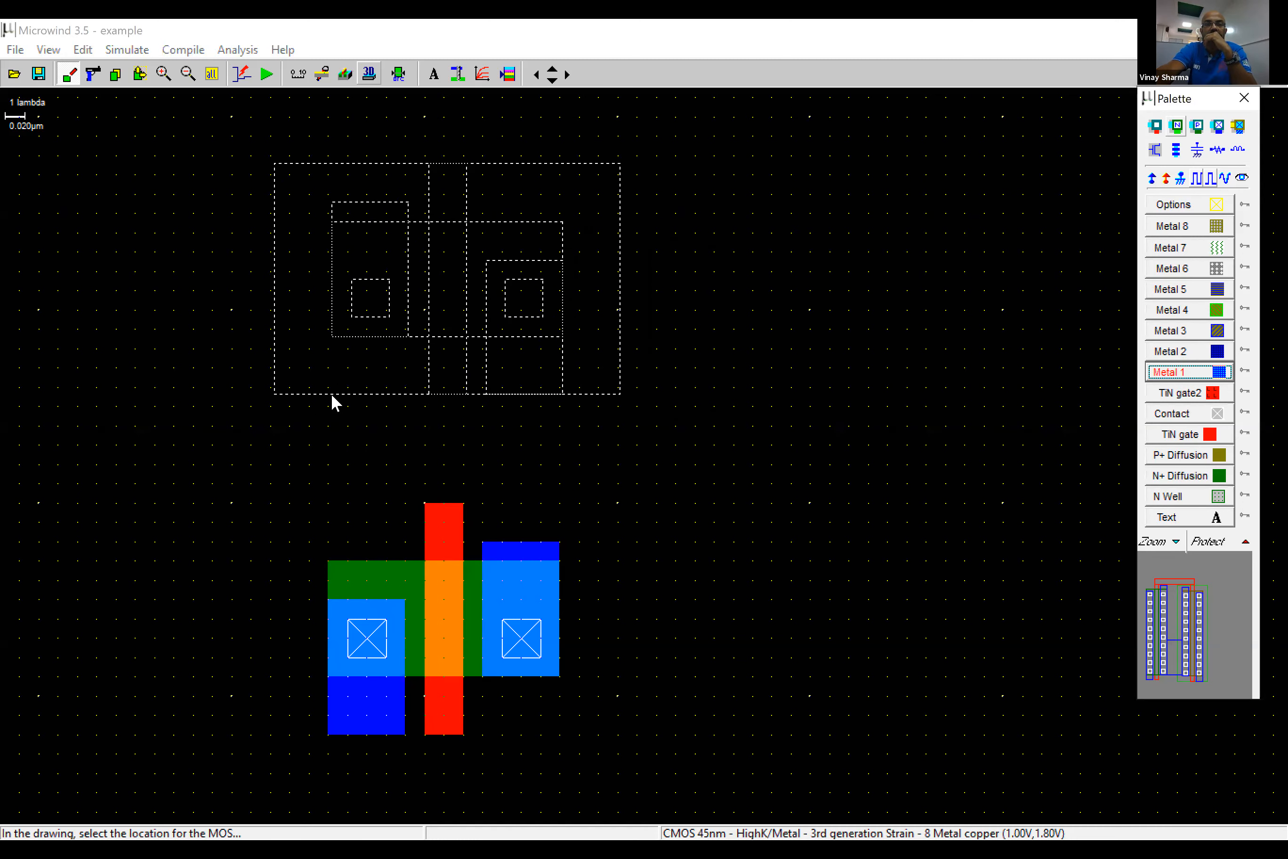
left_click(332, 395)
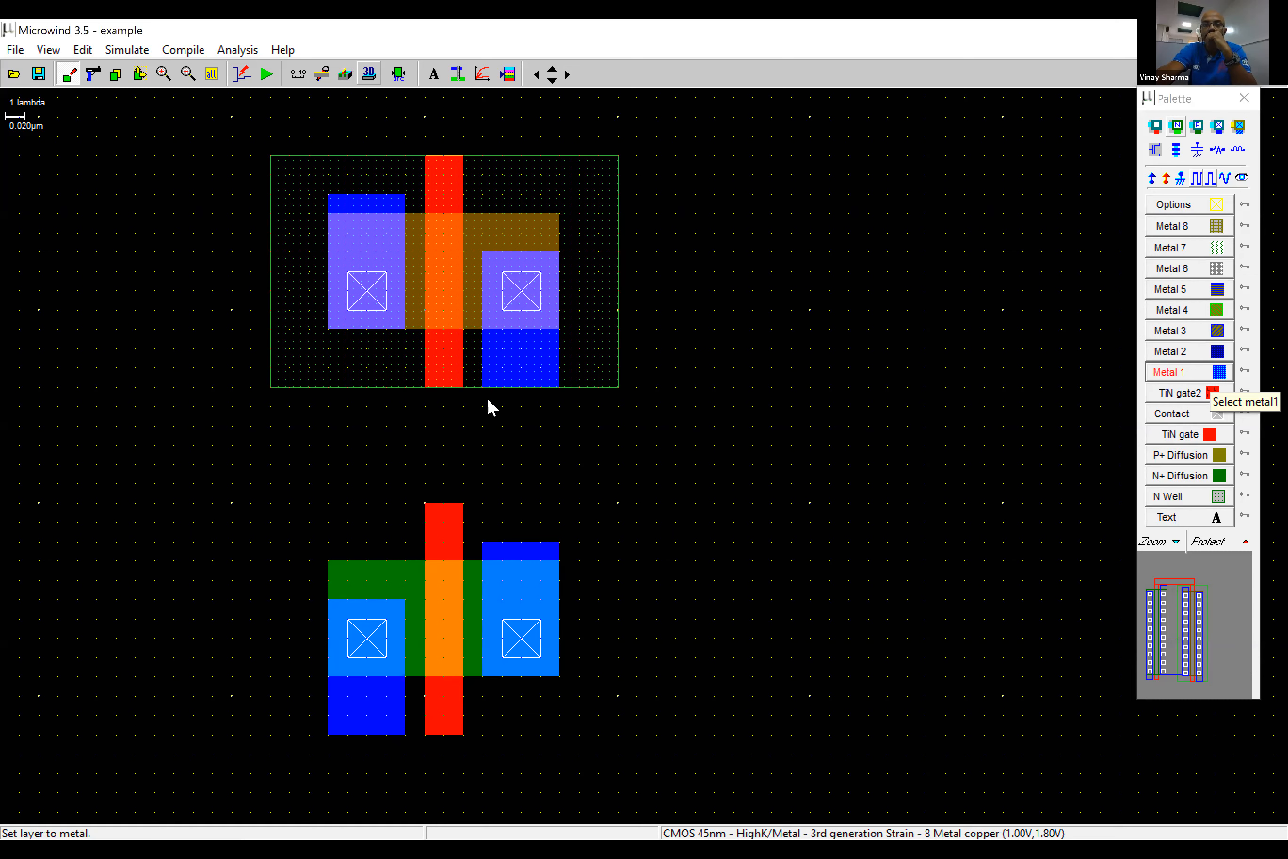
- Connect the two drains with a 4 x 9 lambda Metal 1 box and join both gates with a 2 x 6 lambda TiN gate box
left_click_drag(511, 449, 561, 560)
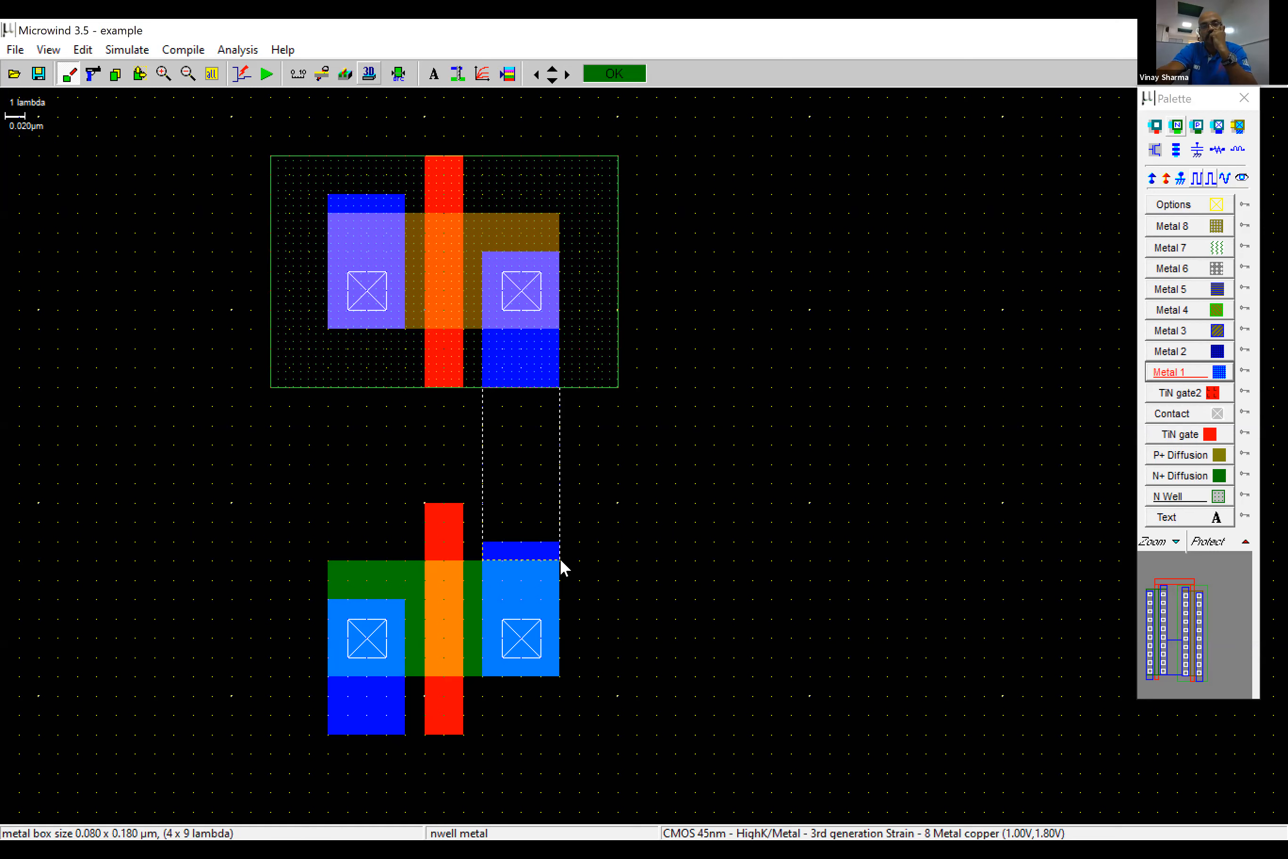
left_click_drag(559, 557, 558, 561)
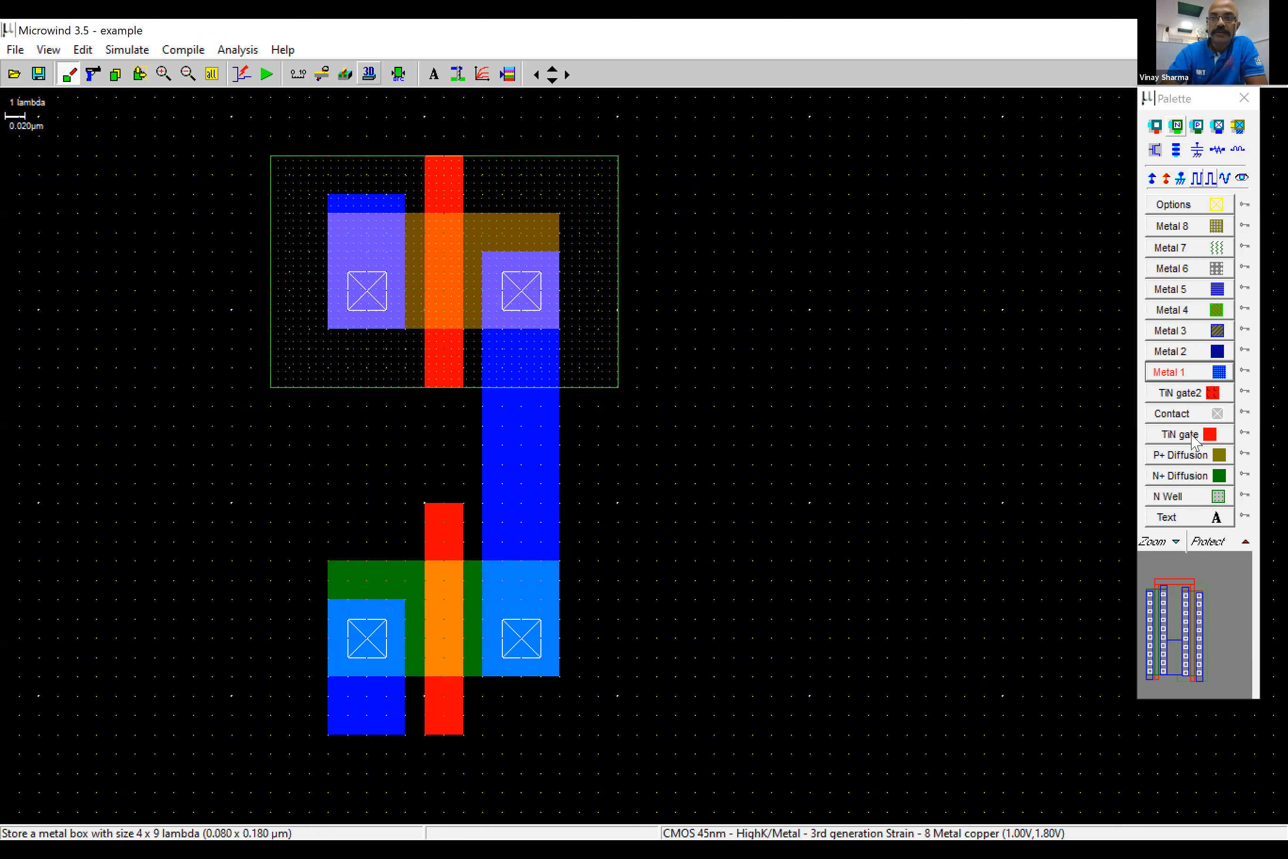
left_click(1196, 433)
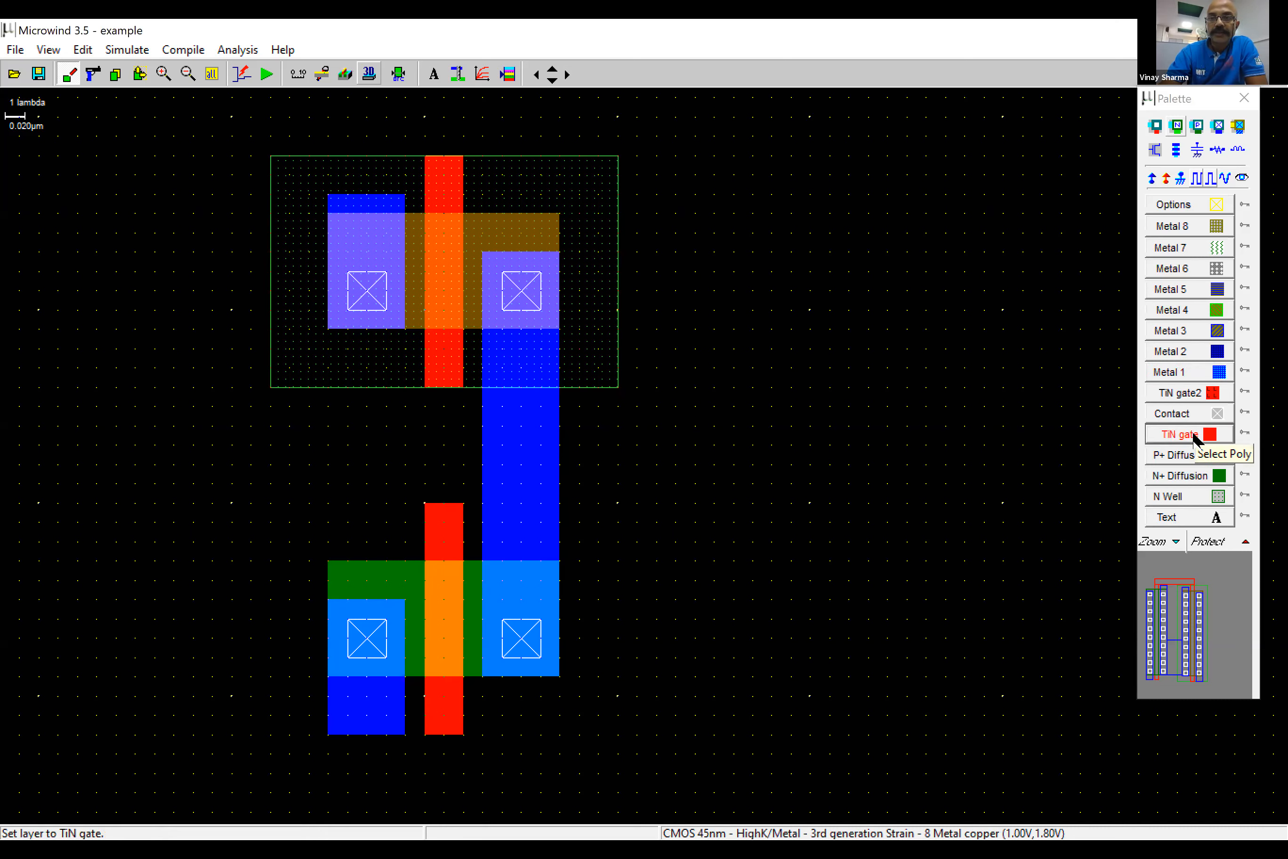
left_click_drag(425, 503, 448, 383)
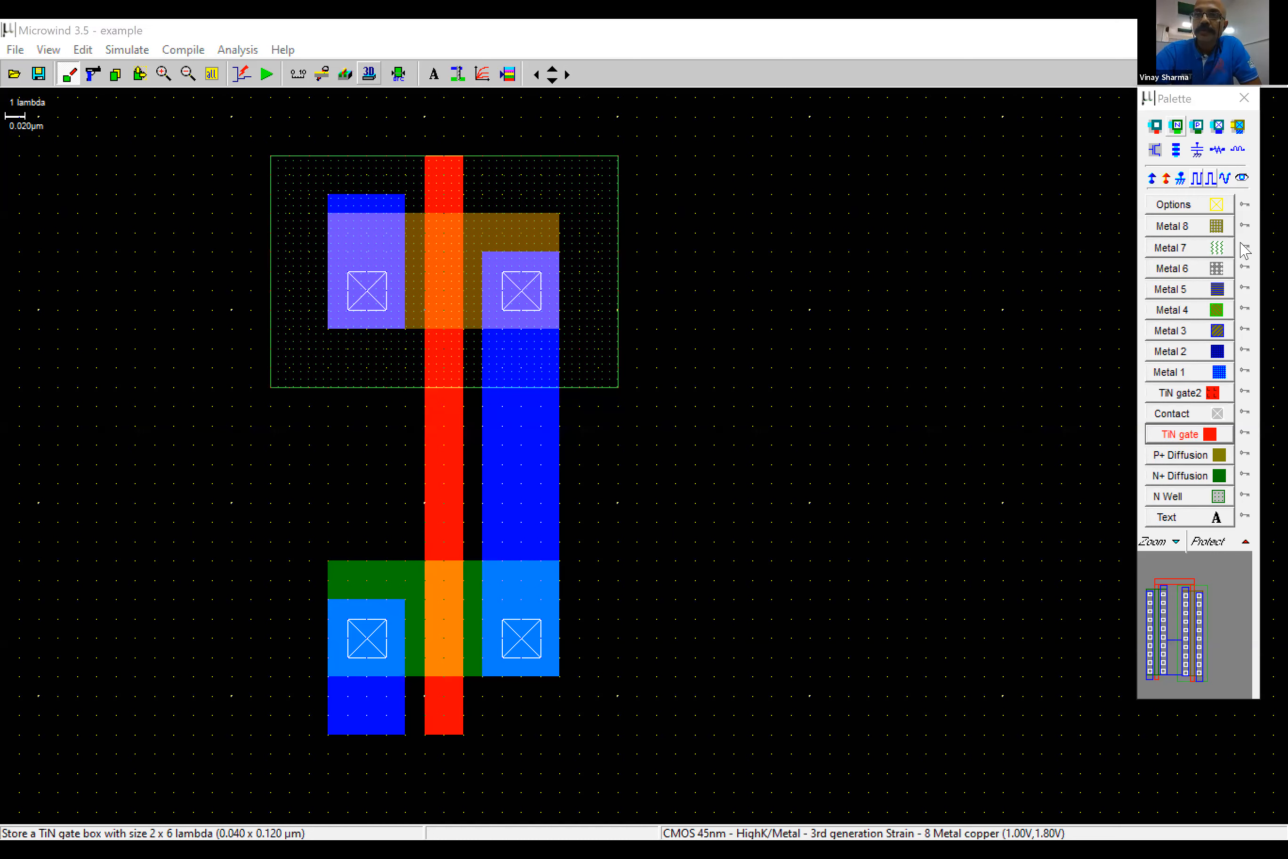
- Add Vdd supplies to the n-well and the pMOS source, and a Vss ground to the nMOS source metal
left_click(1153, 178)
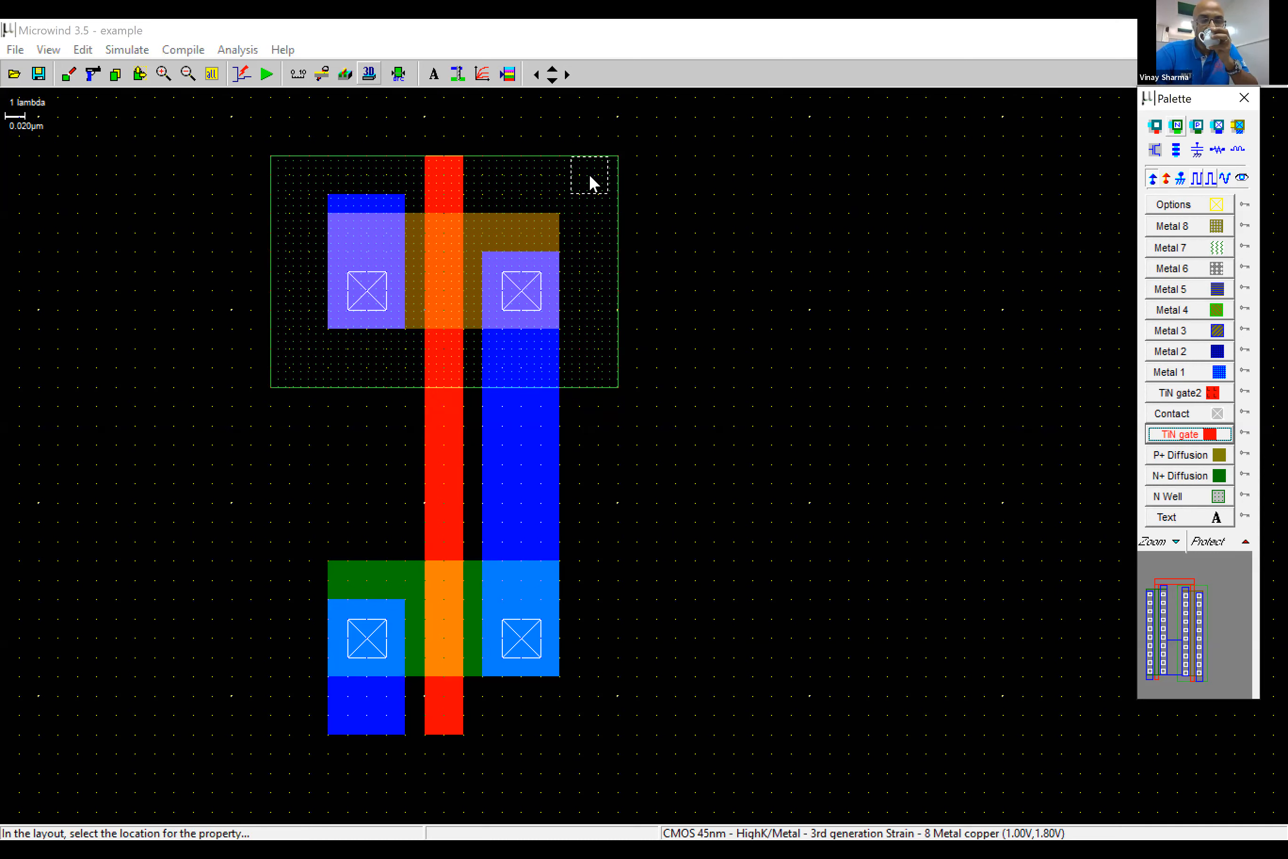
left_click(590, 175)
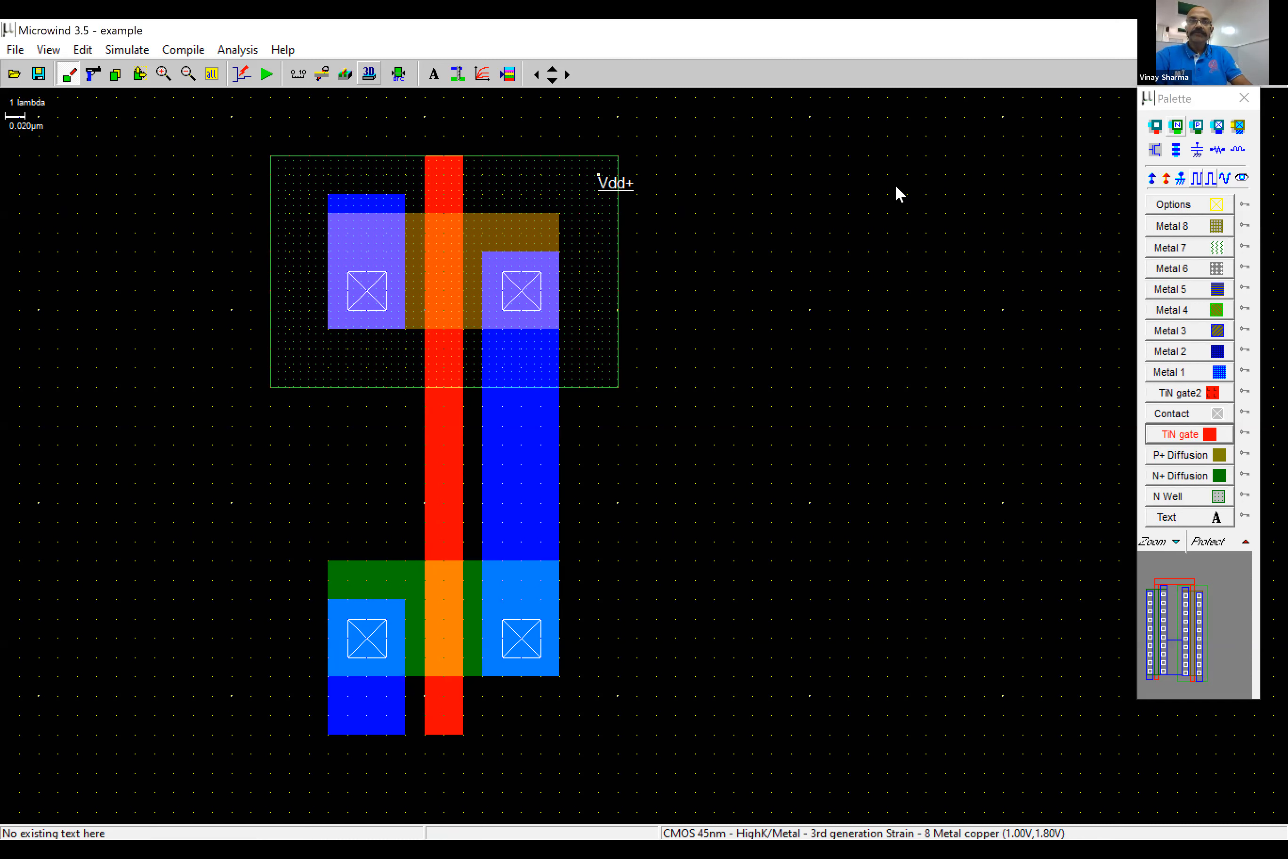
left_click(363, 242)
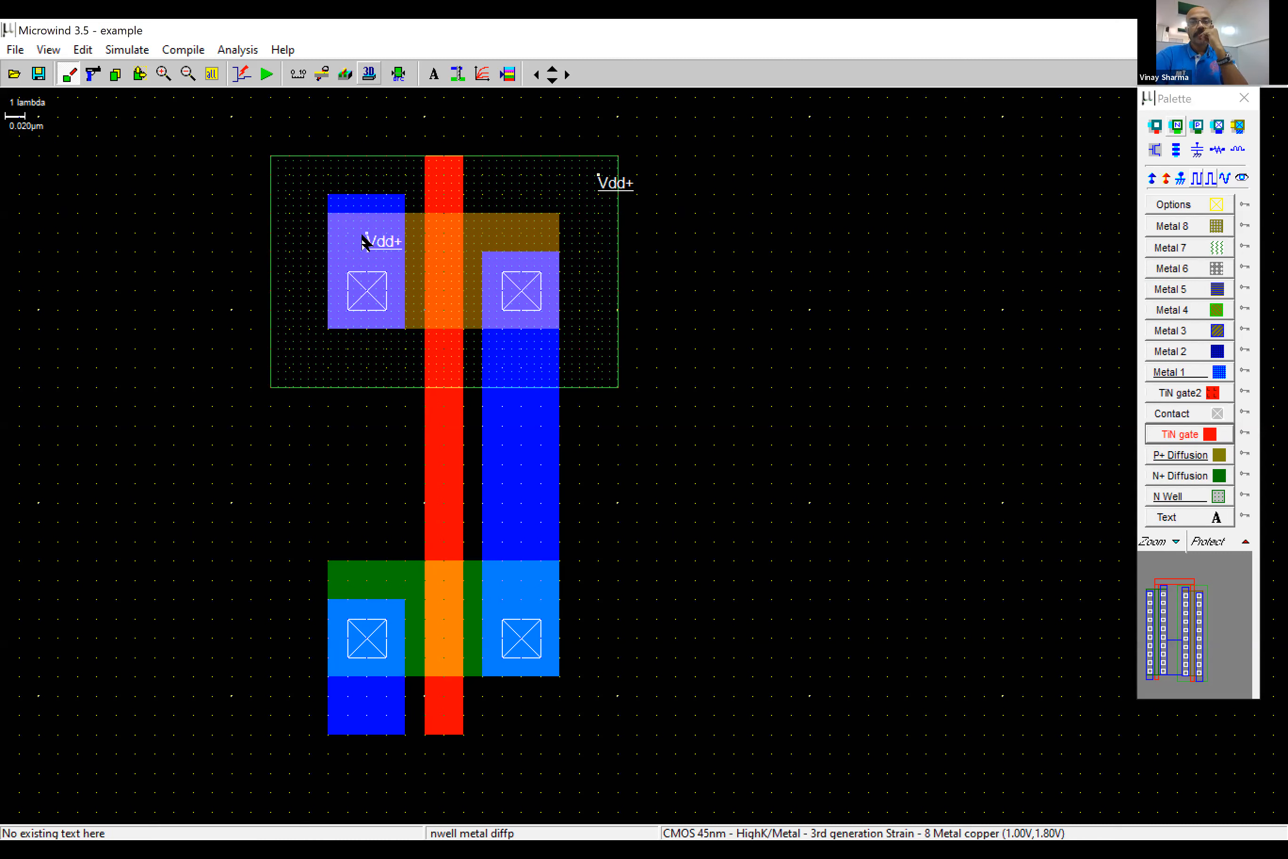
left_click(1181, 180)
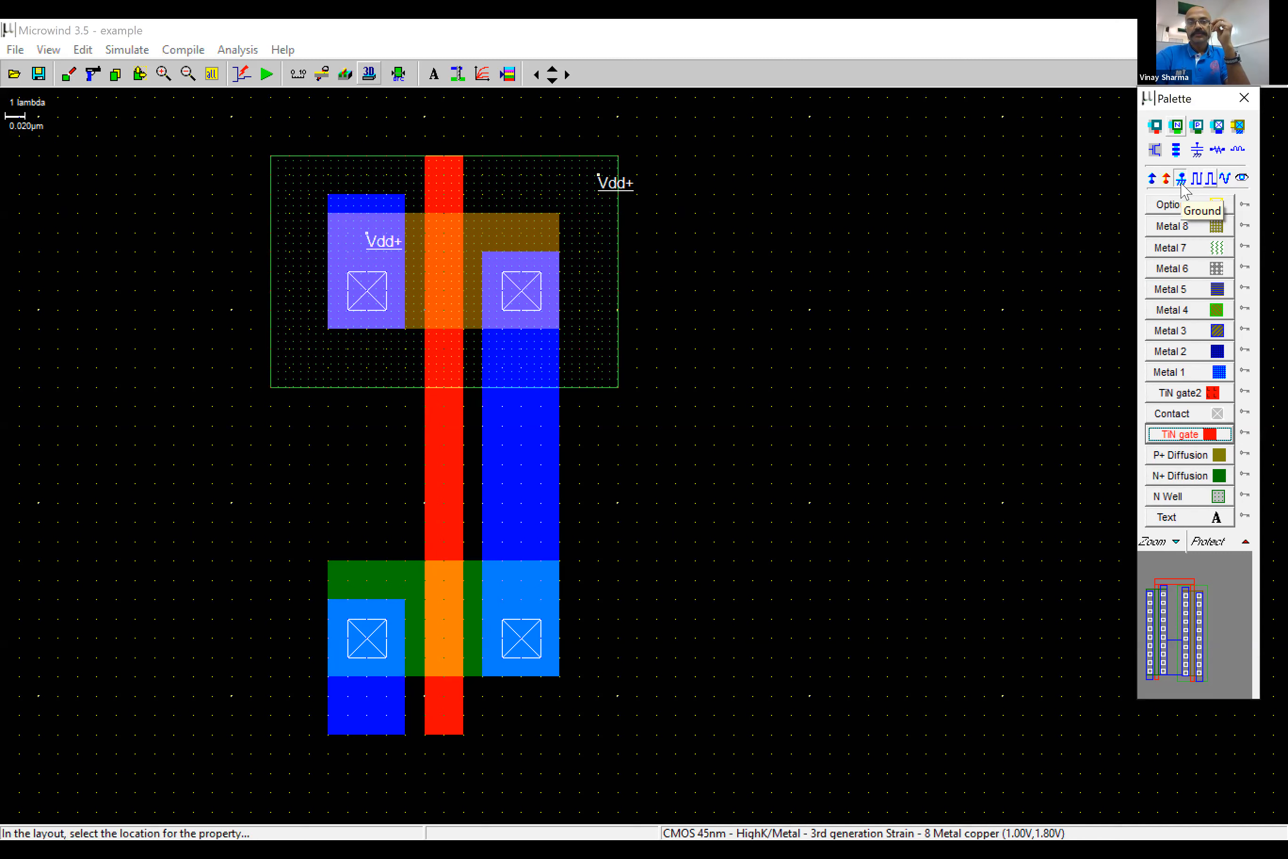
left_click(364, 702)
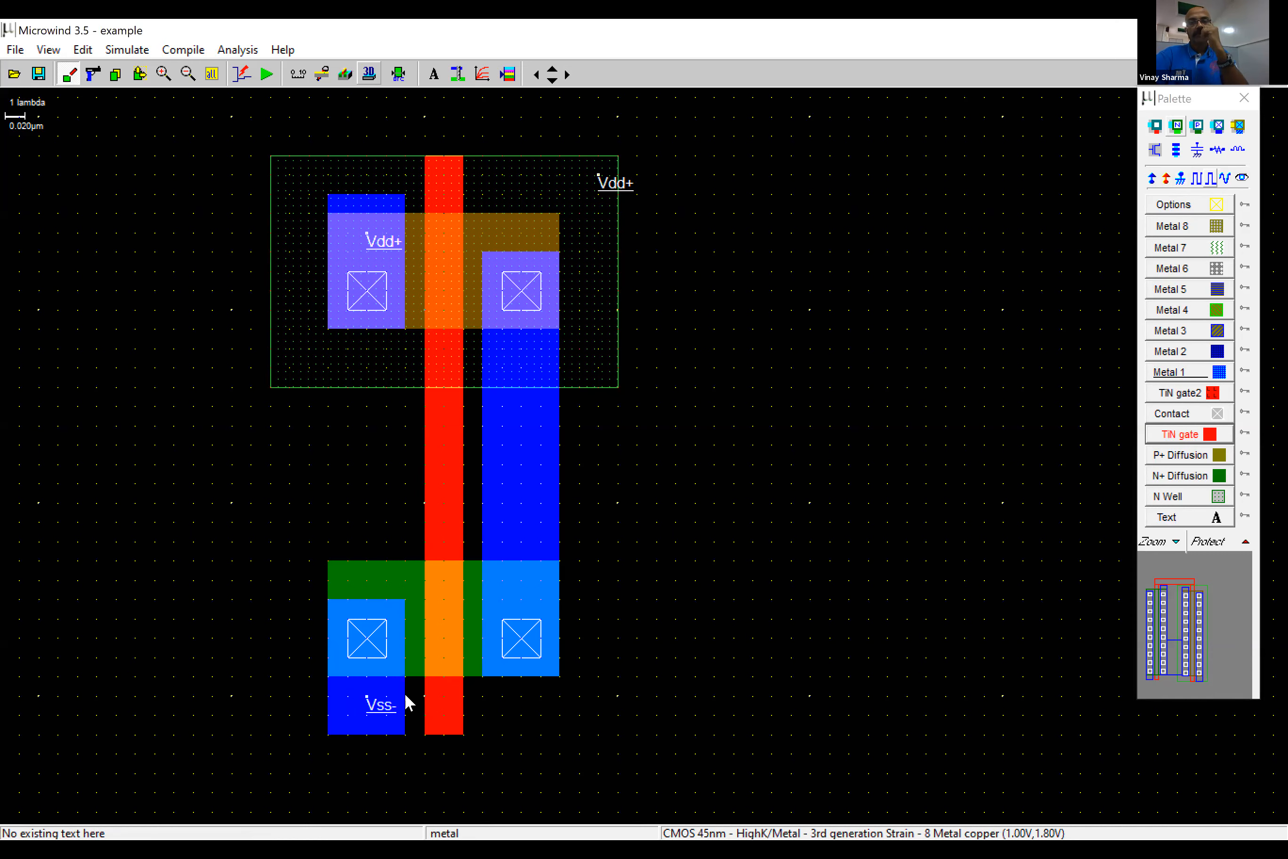
- Assign clock1 to the shared gate with time low and time high of 1 ns each
left_click(1198, 181)
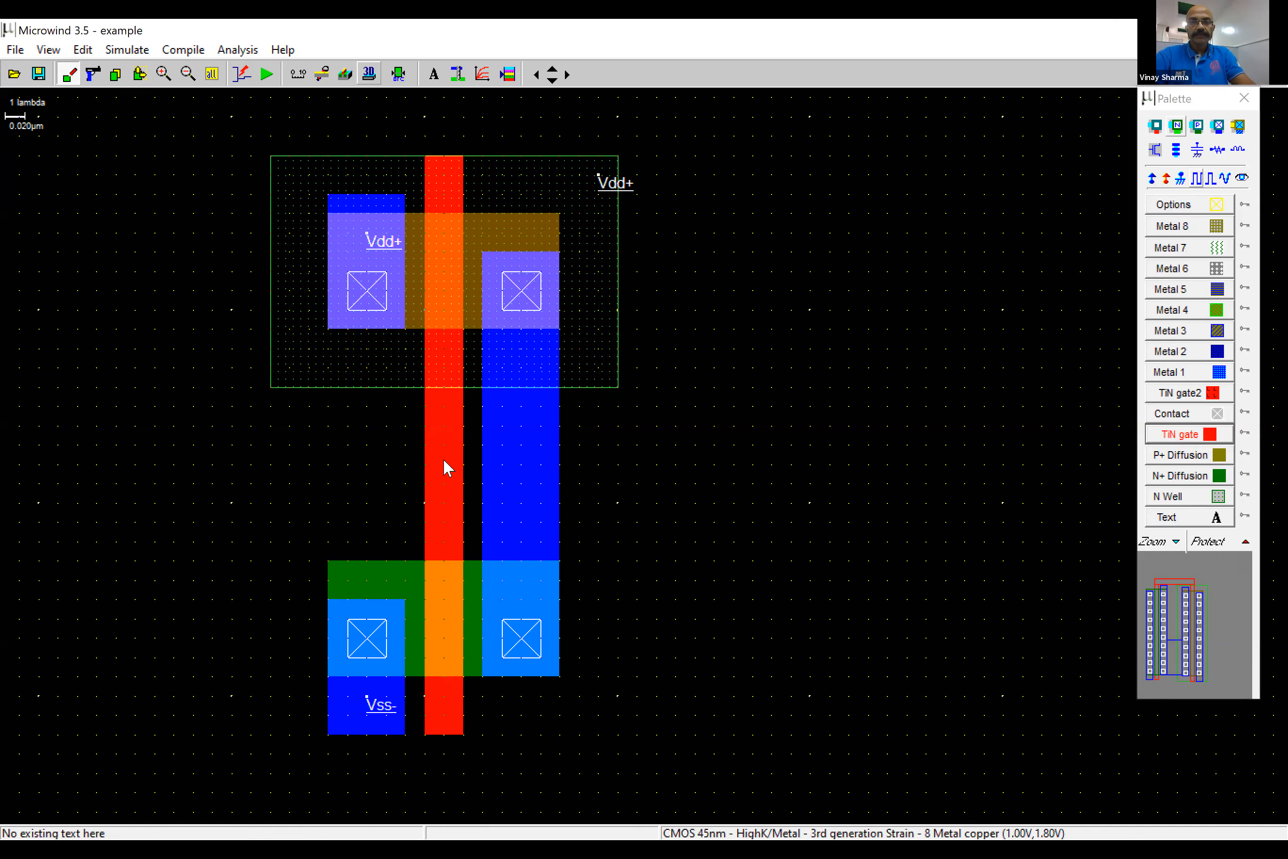
left_click(497, 476)
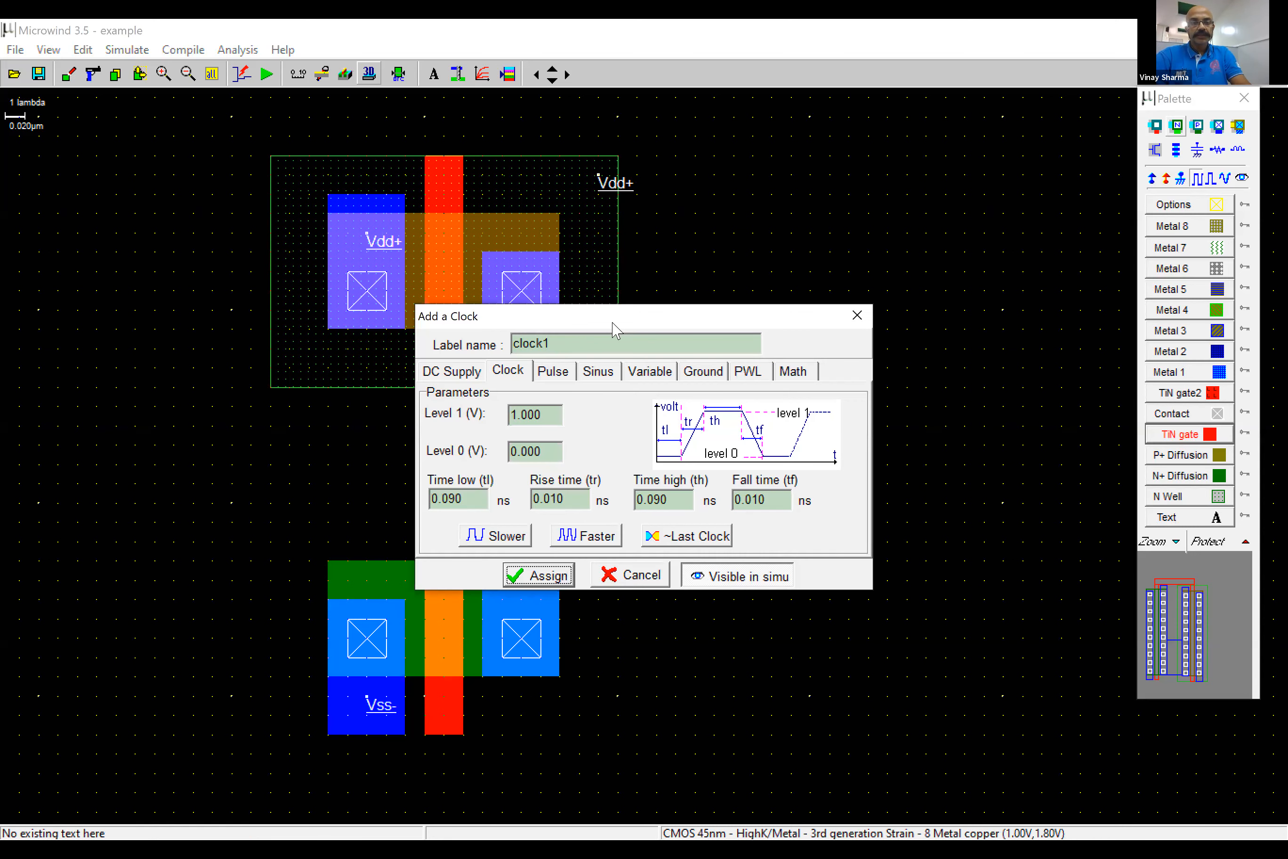
left_click_drag(561, 316, 390, 309)
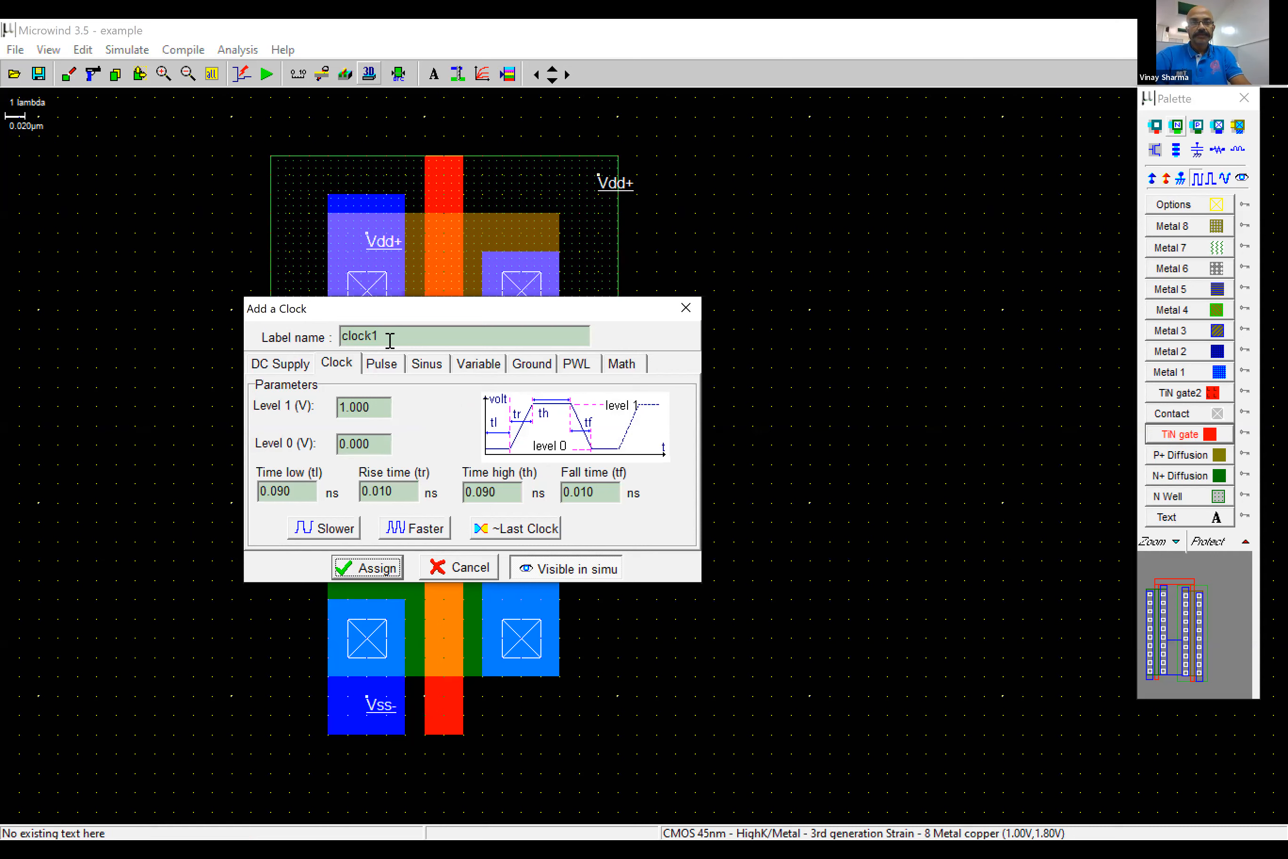
double_click(407, 336)
left_click(297, 490)
left_click_drag(297, 490, 244, 491)
type("1")
left_click_drag(502, 492, 369, 492)
type("1")
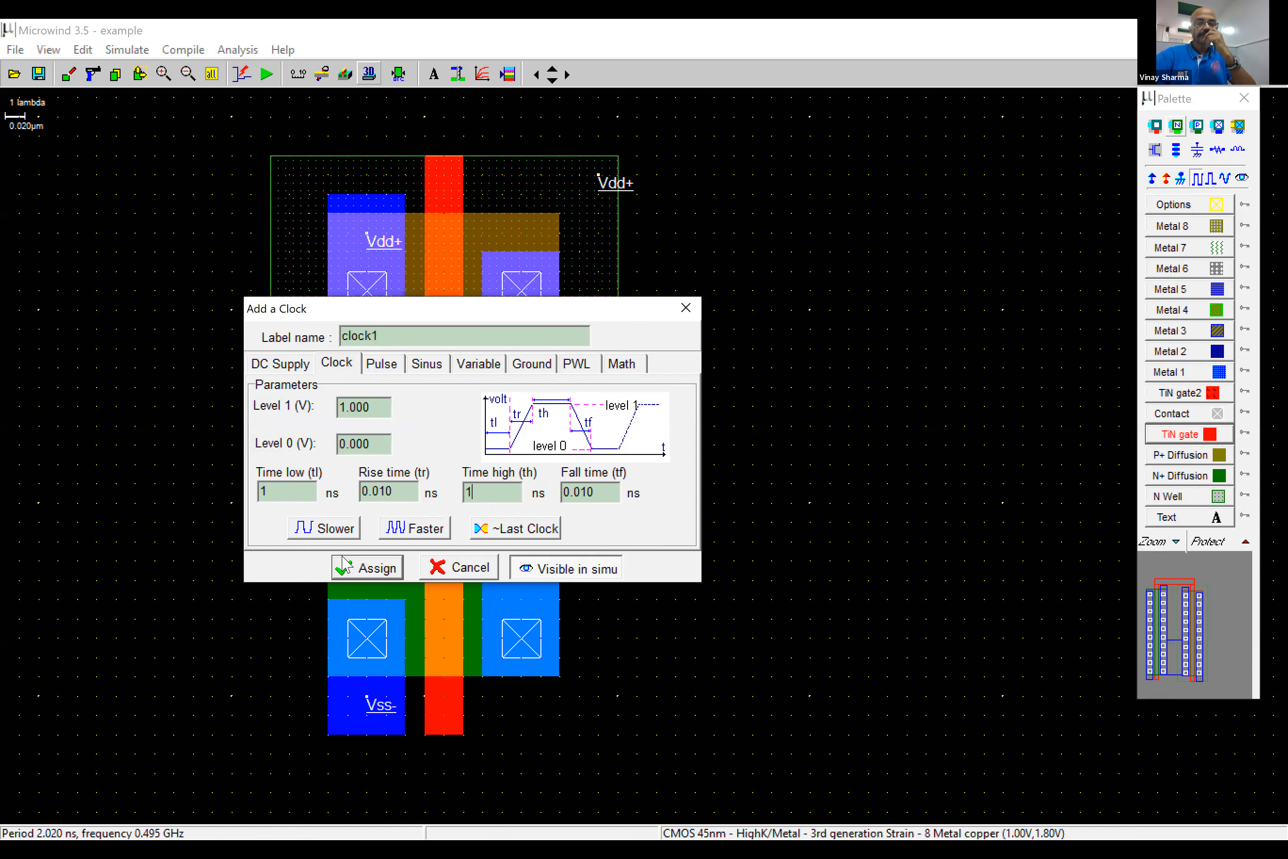
left_click(365, 567)
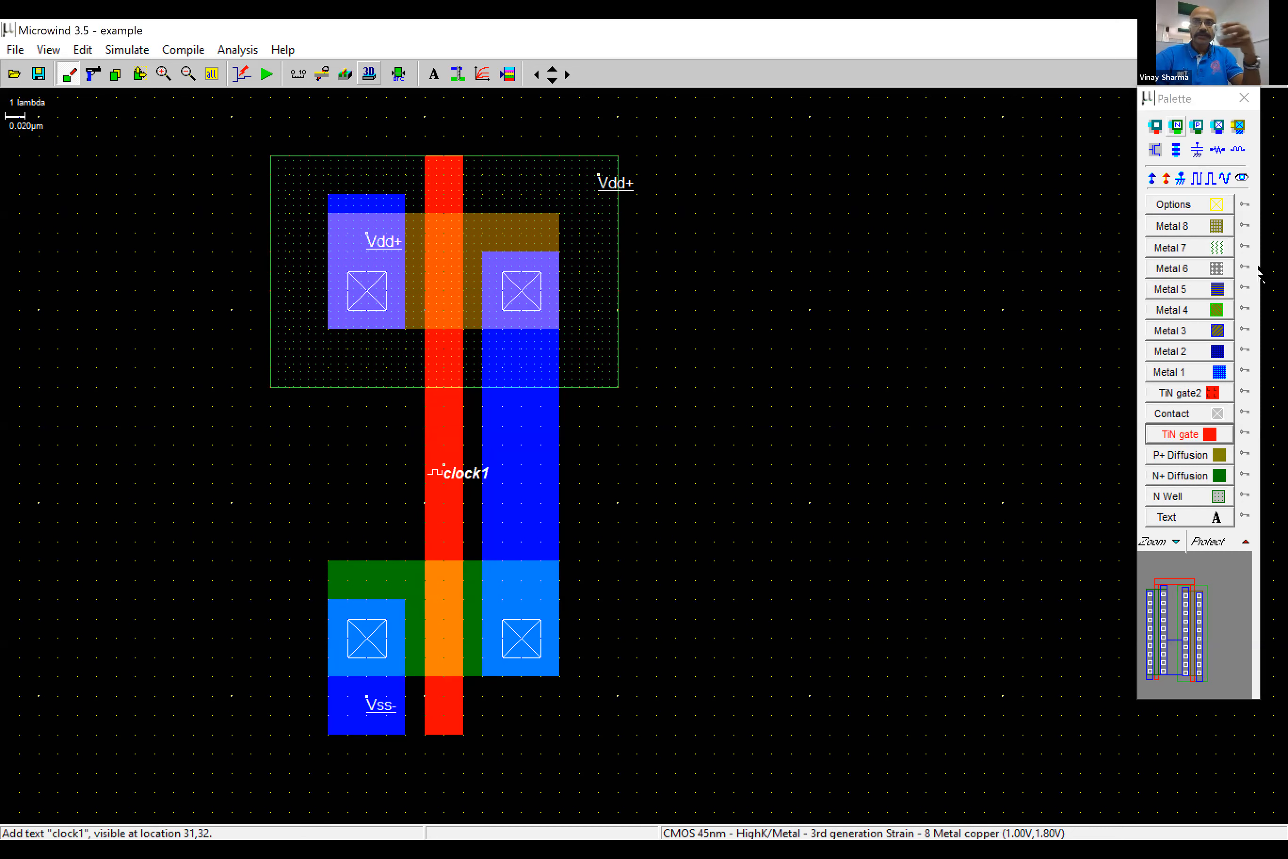
- Label the shared drain metal s1 as a visible node for the simulation output
left_click(1242, 179)
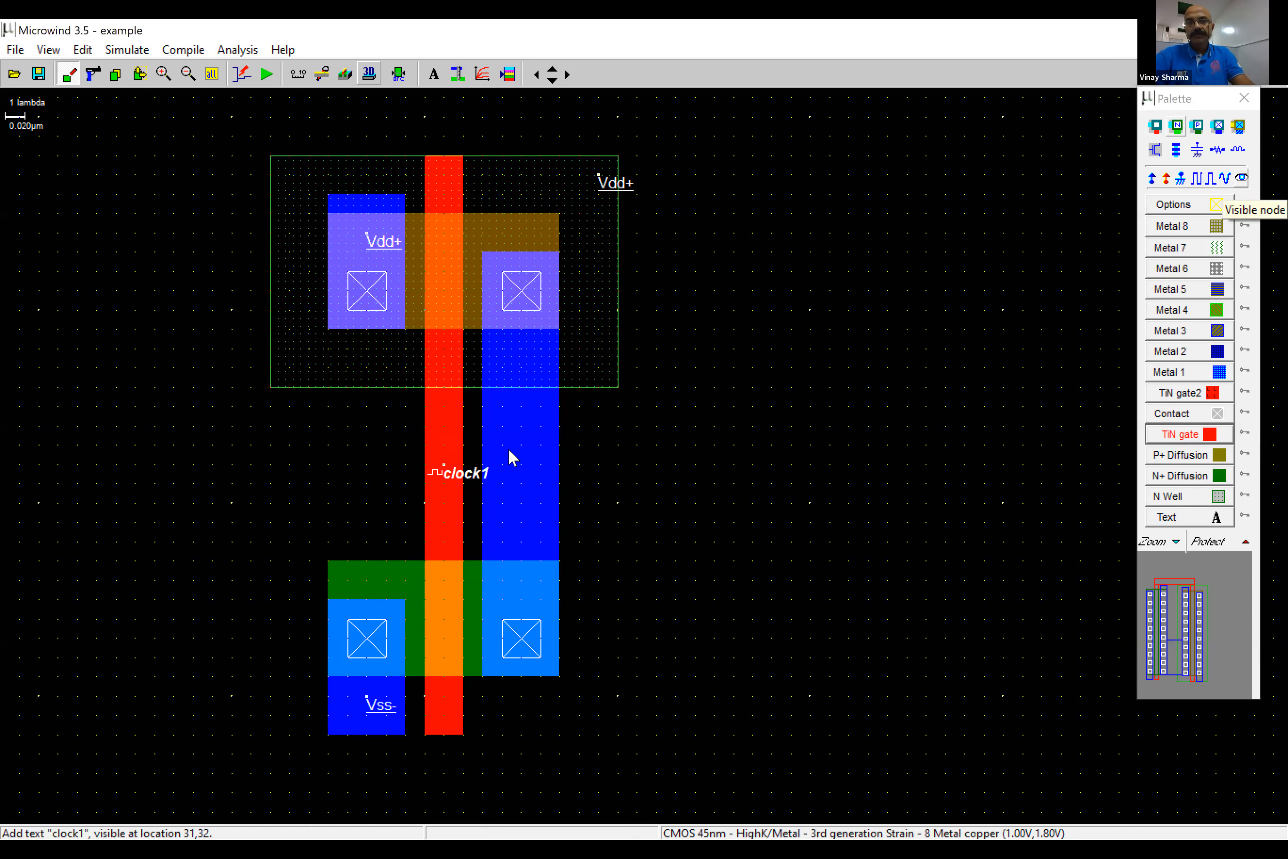
left_click(532, 433)
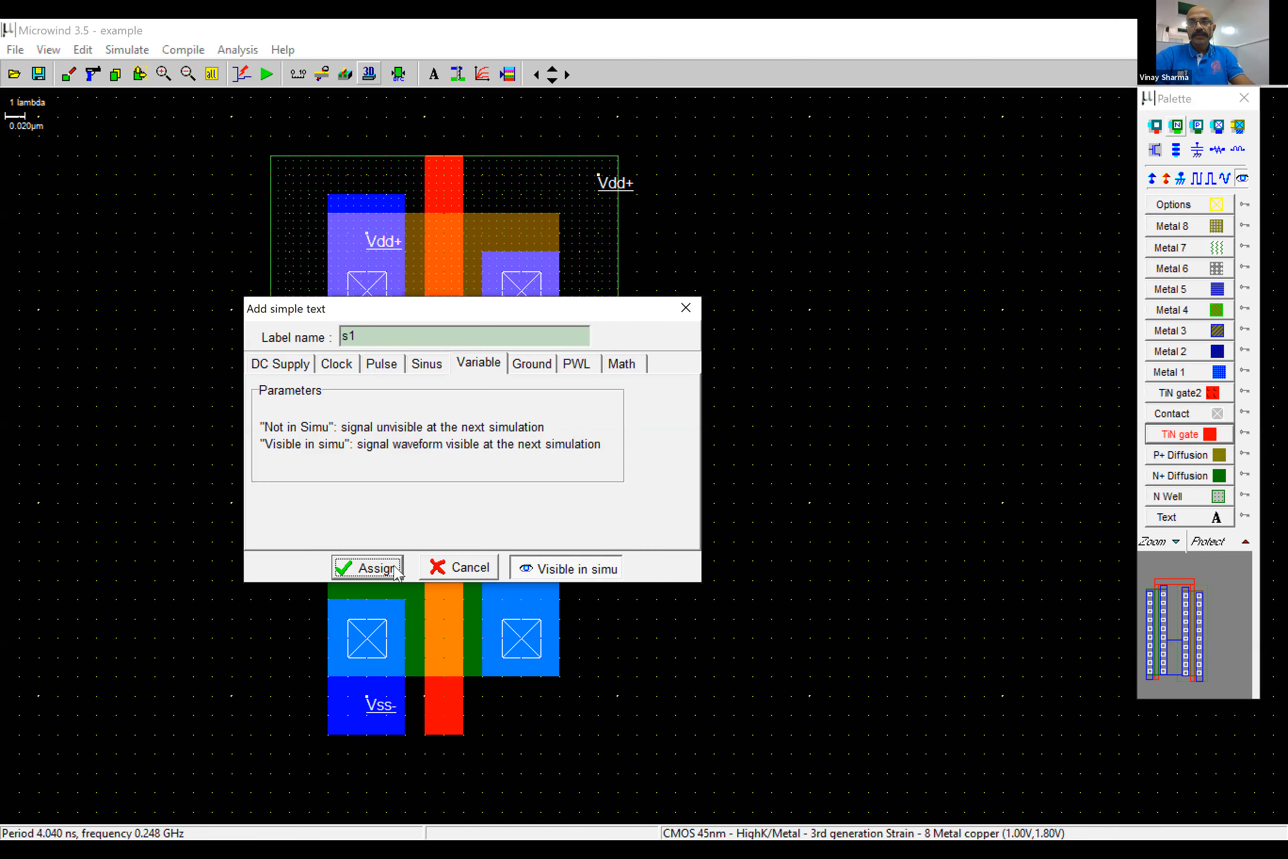
left_click(369, 566)
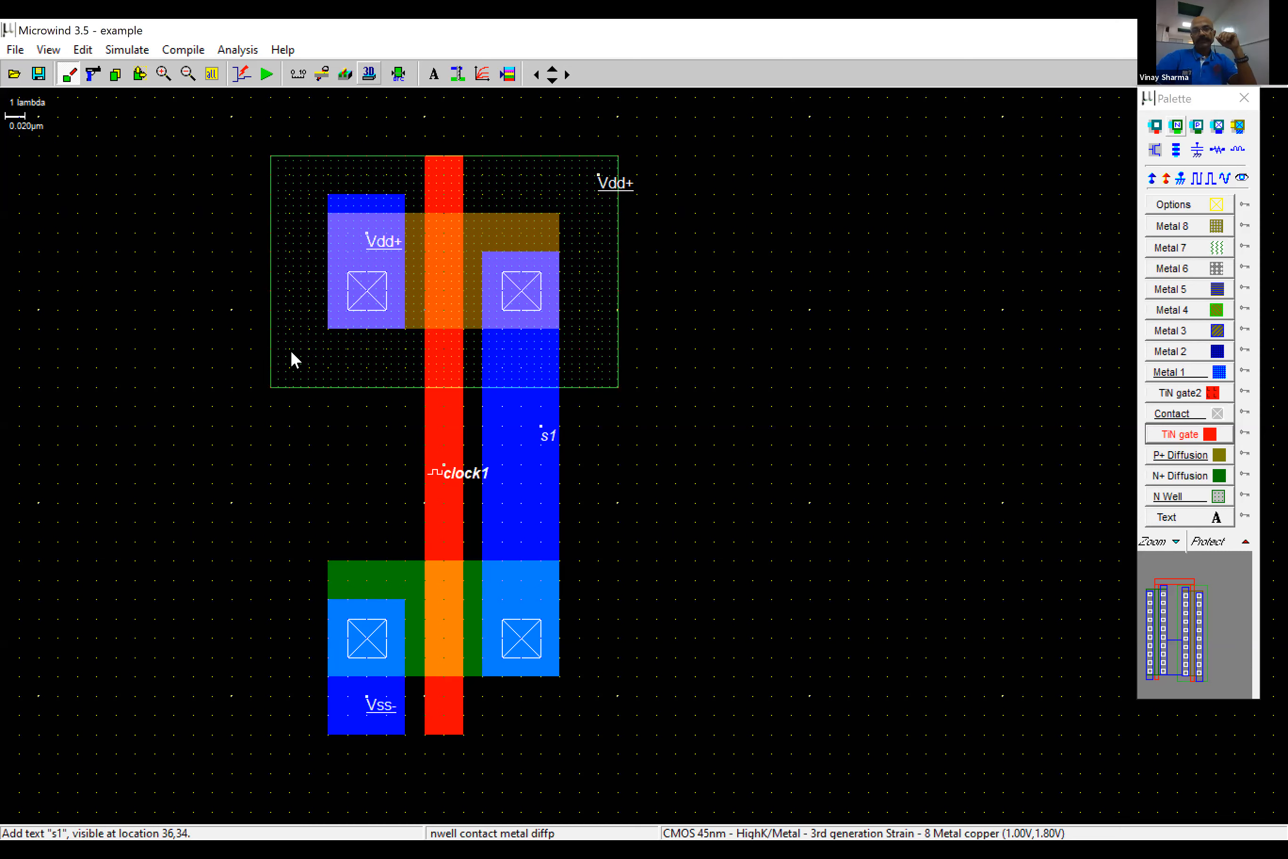
- Simulate the inverter with a 5n time scale, continue the run for another interval, and close the waveform window
left_click(265, 77)
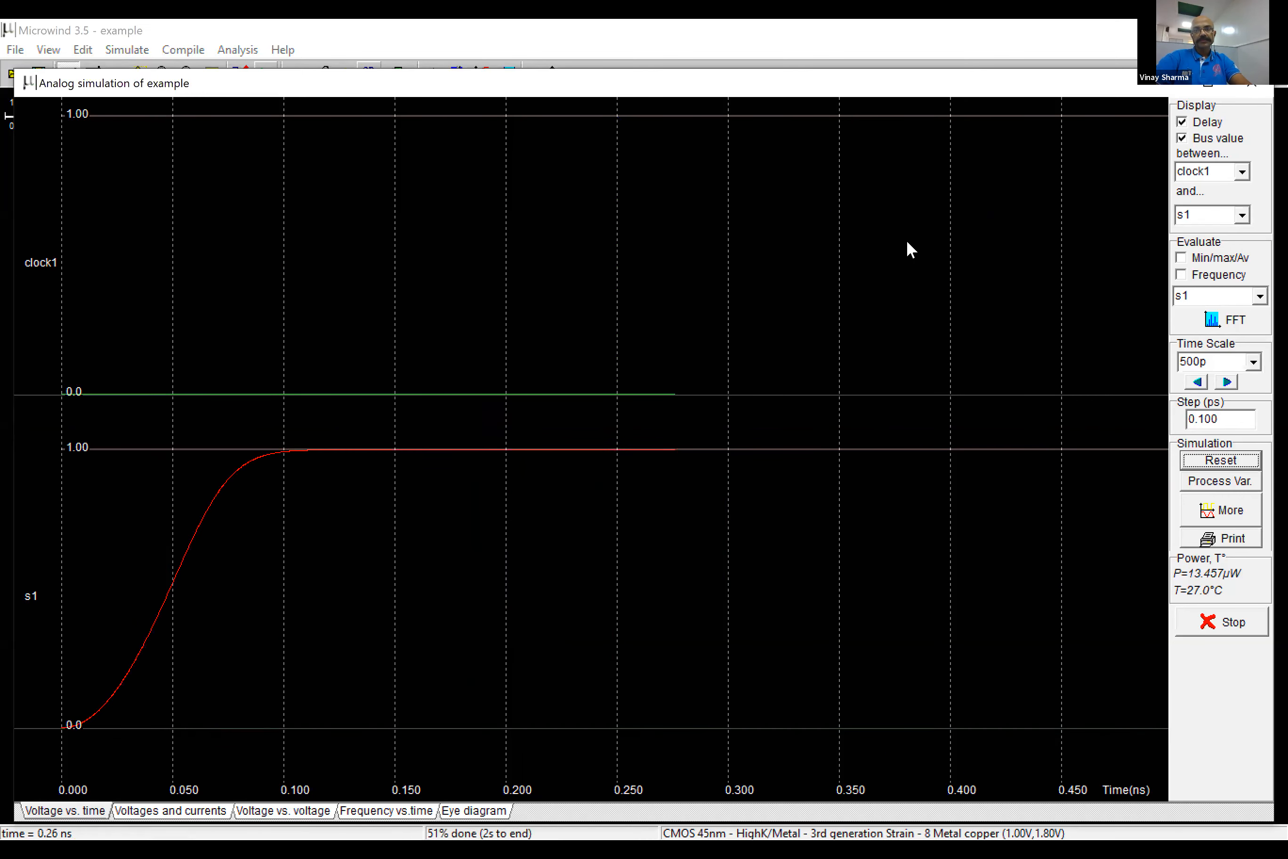
left_click(1254, 363)
left_click(1211, 430)
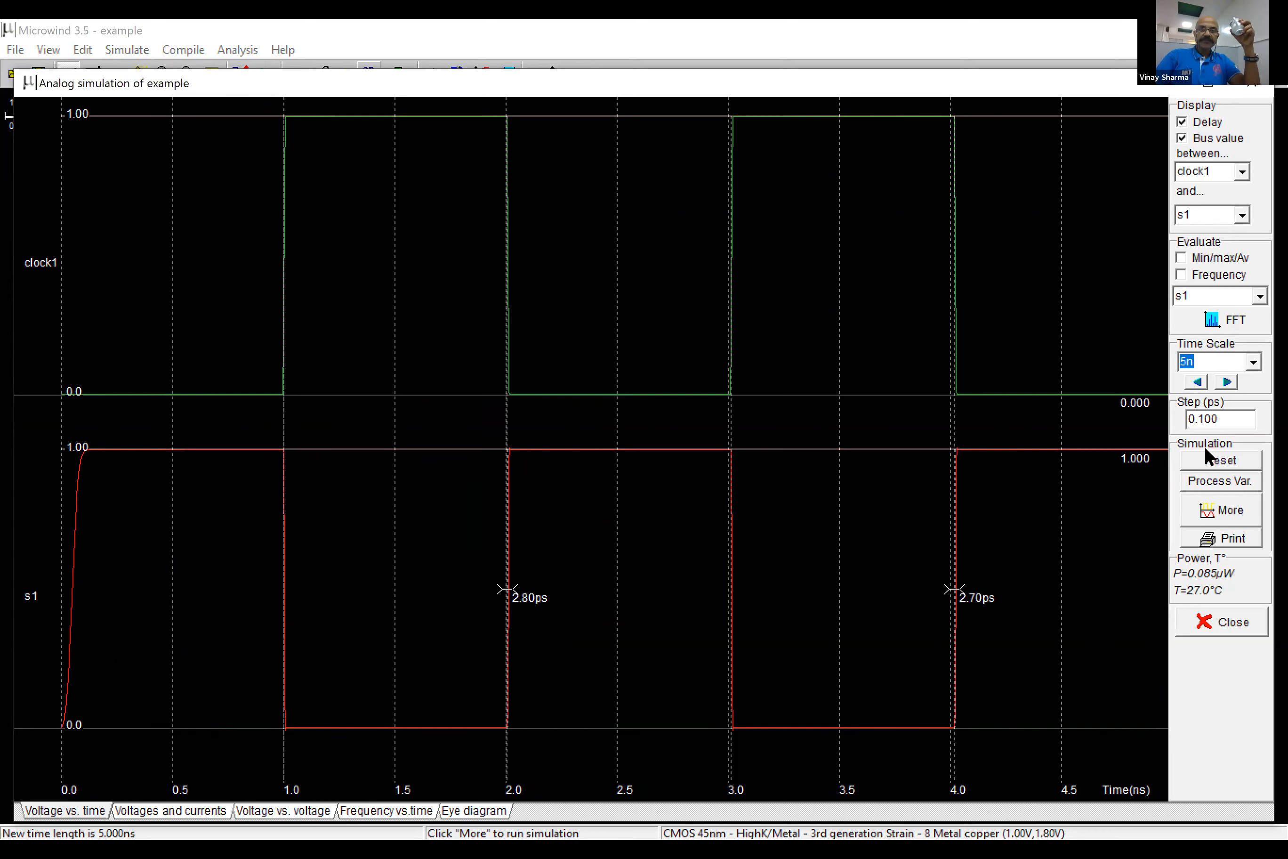
left_click(1219, 511)
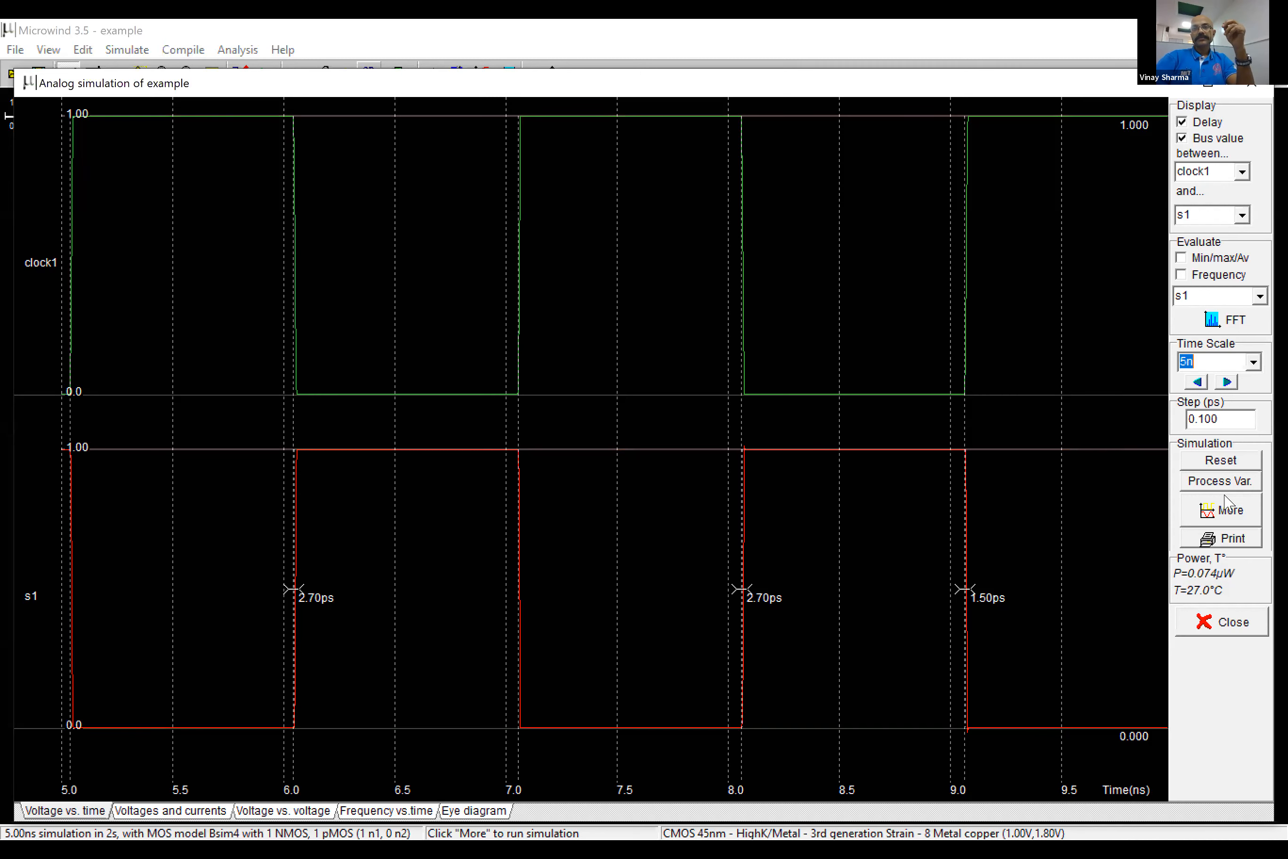
left_click(1239, 621)
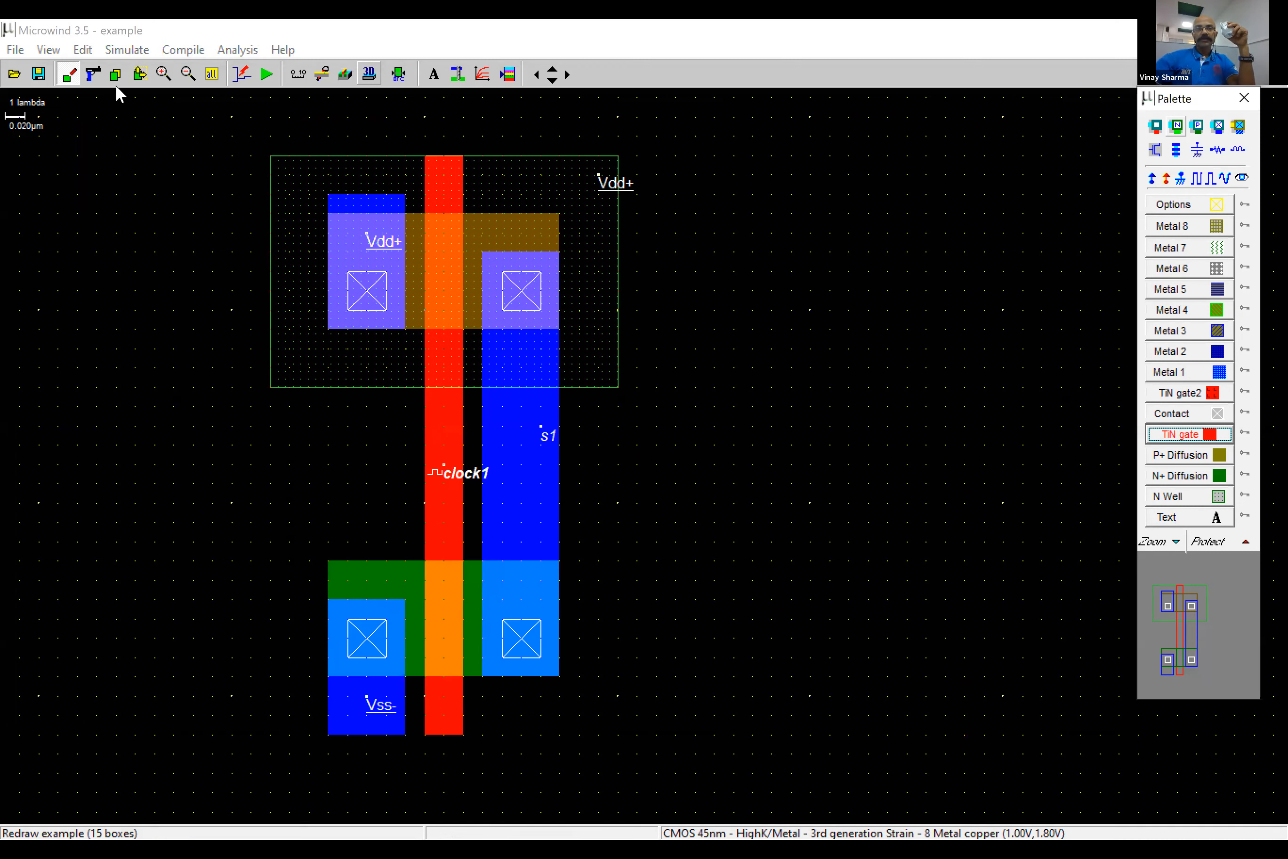
- Delete the shared TiN gate strip along with the s1 and clock1 labels
left_click(93, 75)
left_click(459, 479)
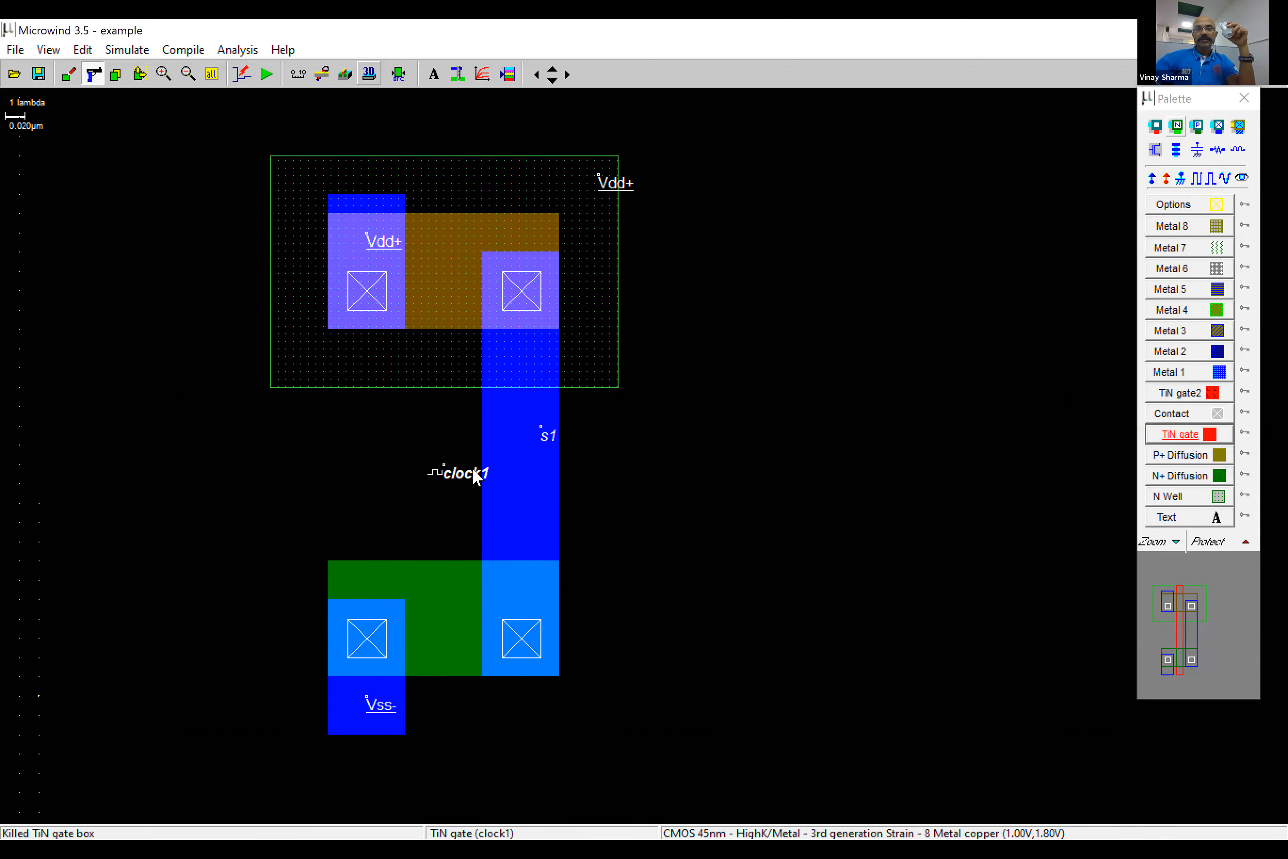
left_click(547, 437)
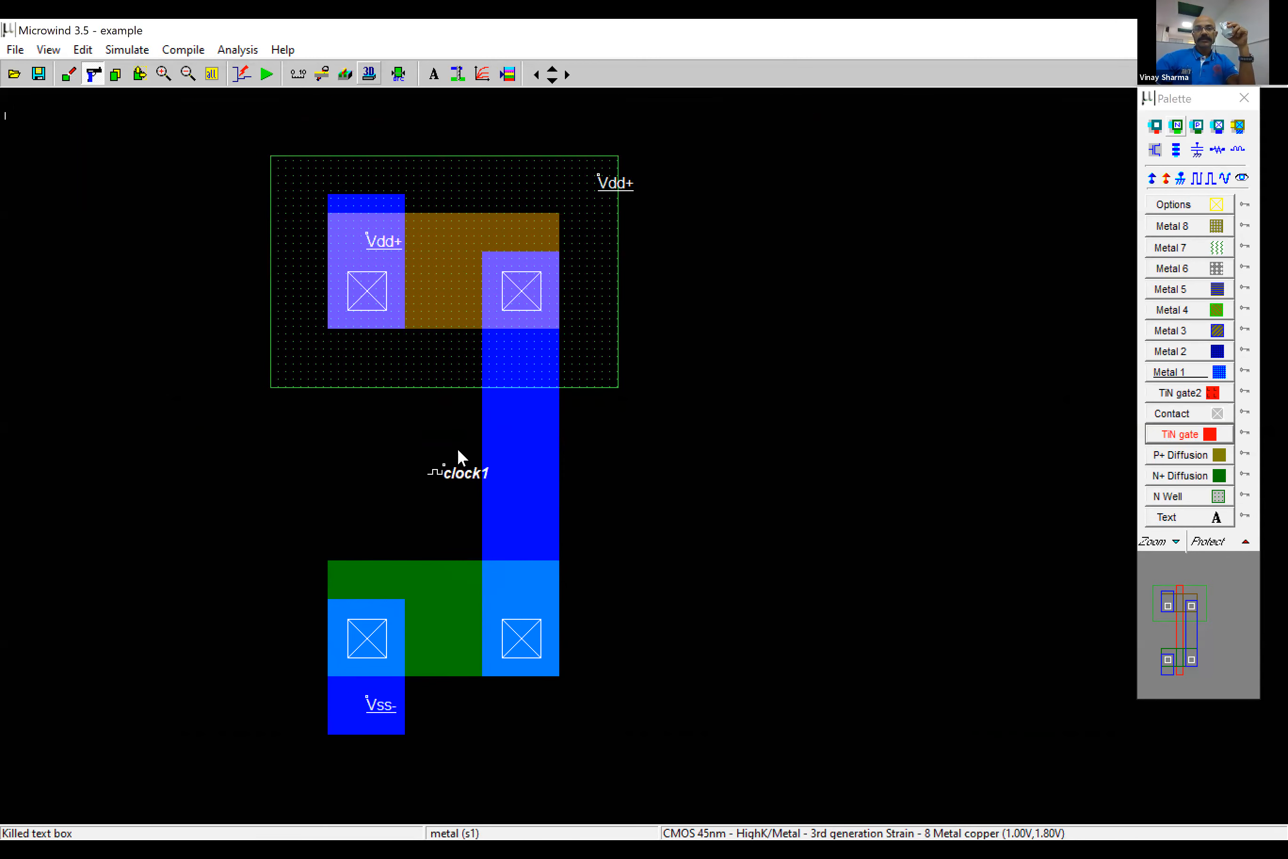
left_click(451, 473)
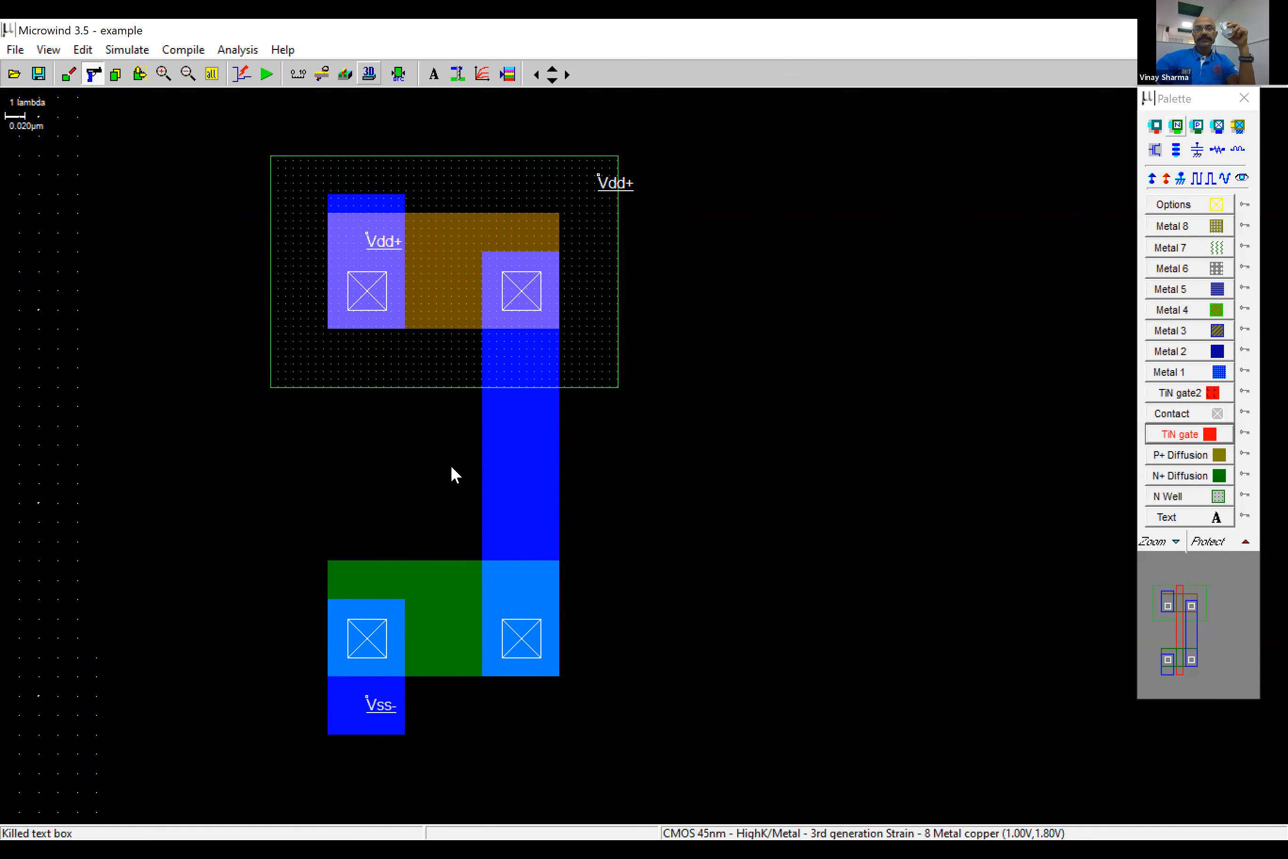
- Redraw the shared TiN gate as one 2 lambda wide strip crossing both the P+ and N+ diffusions
left_click(1151, 441)
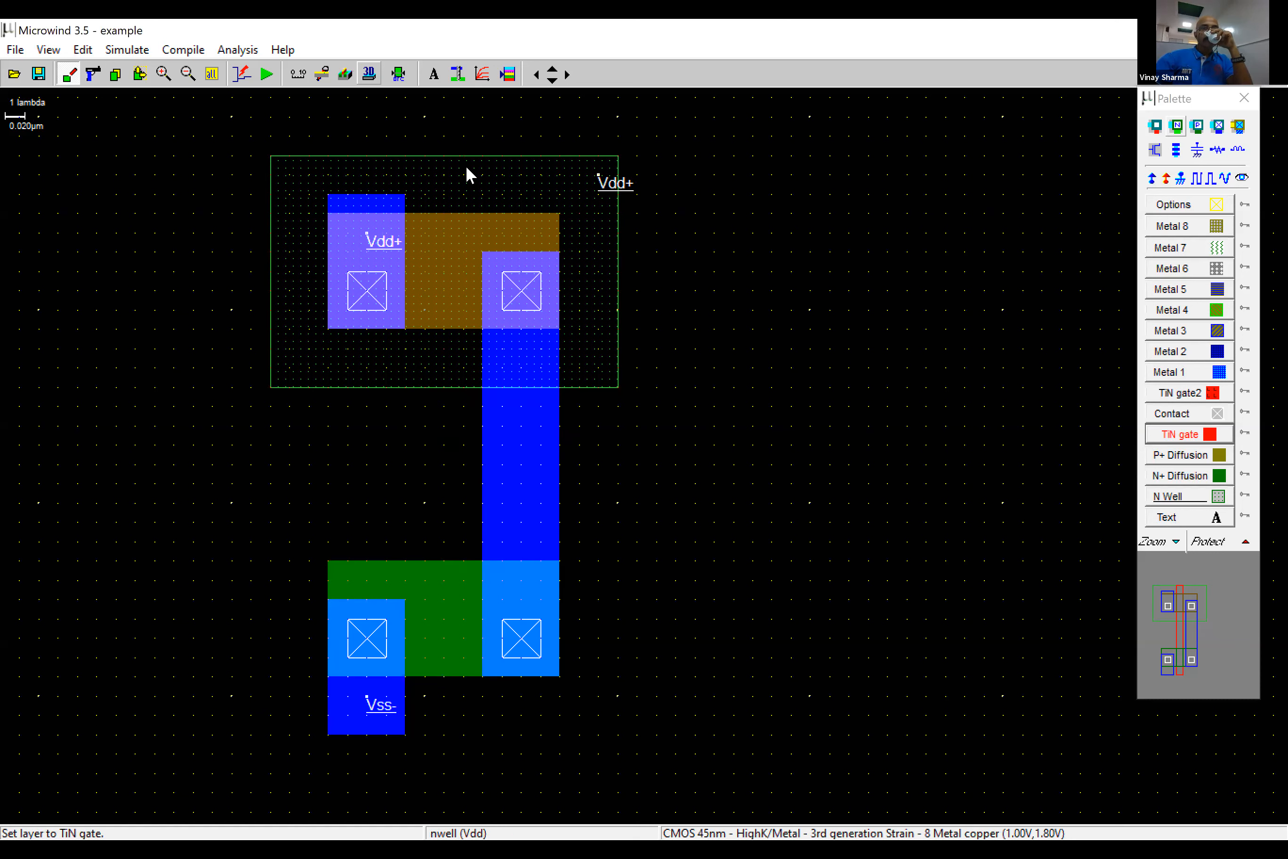
mouse_move(470, 180)
left_mouse_down()
mouse_move(457, 607)
mouse_move(419, 642)
mouse_move(463, 715)
left_mouse_up()
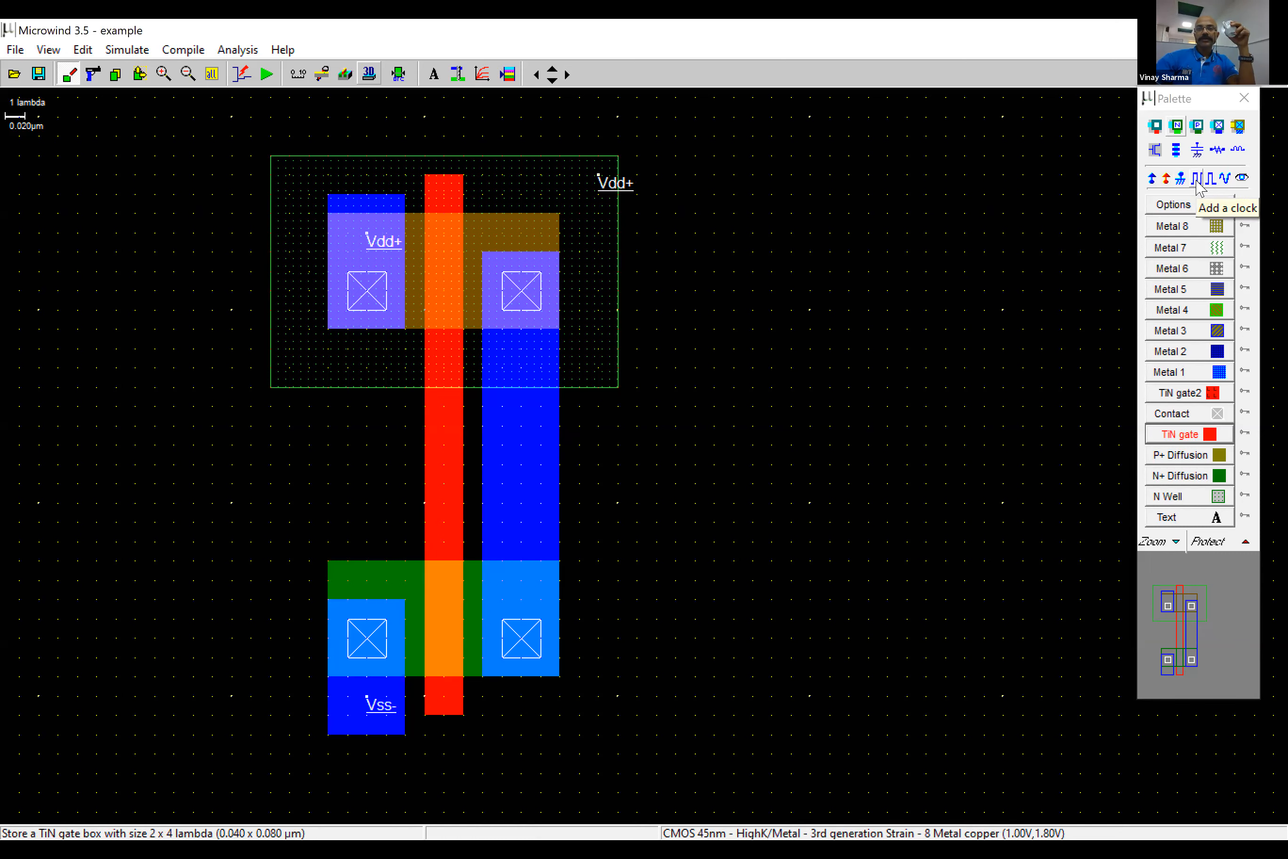
- Add a clock labelled A to the shared TiN gate between the P+ and N+ diffusions
left_click(1197, 178)
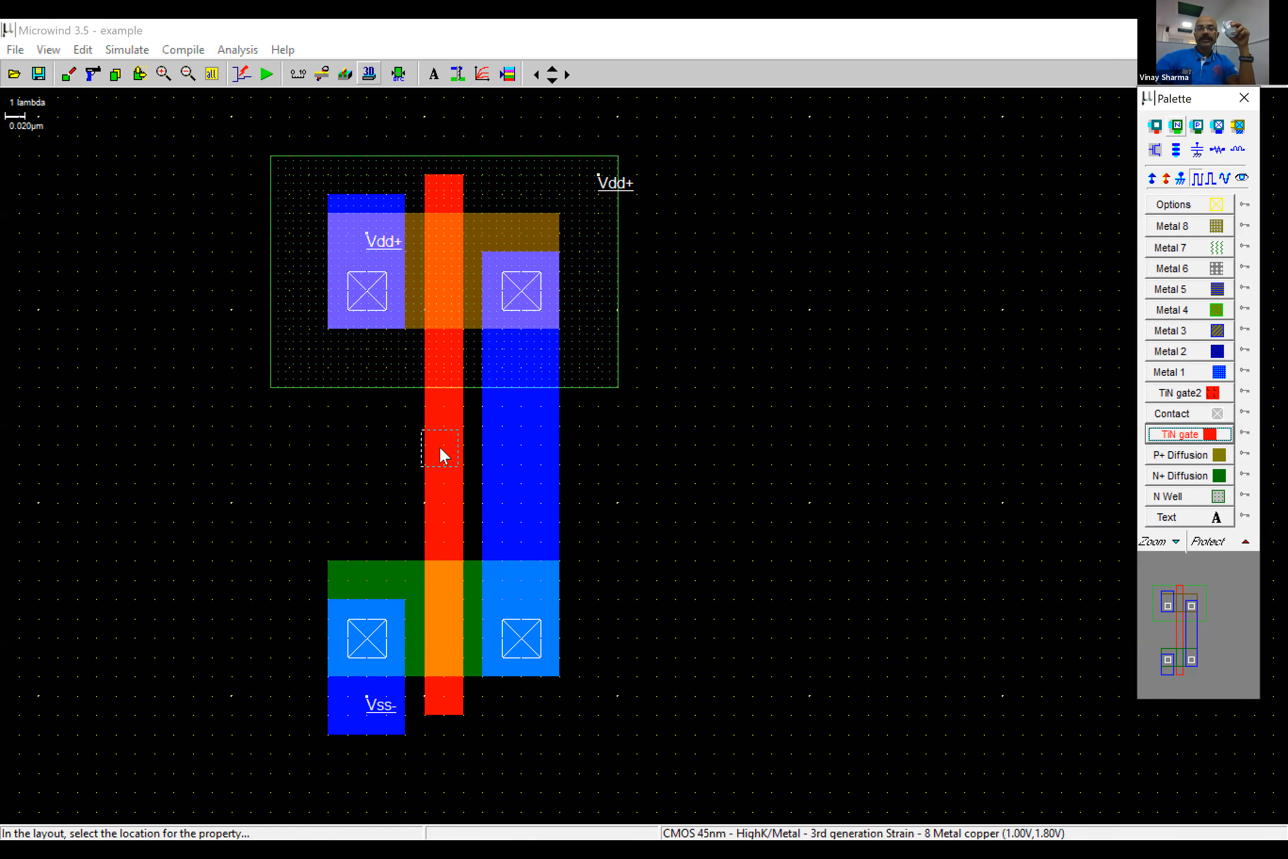
left_click(441, 448)
left_click(414, 528)
double_click(302, 489)
double_click(361, 336)
type("A")
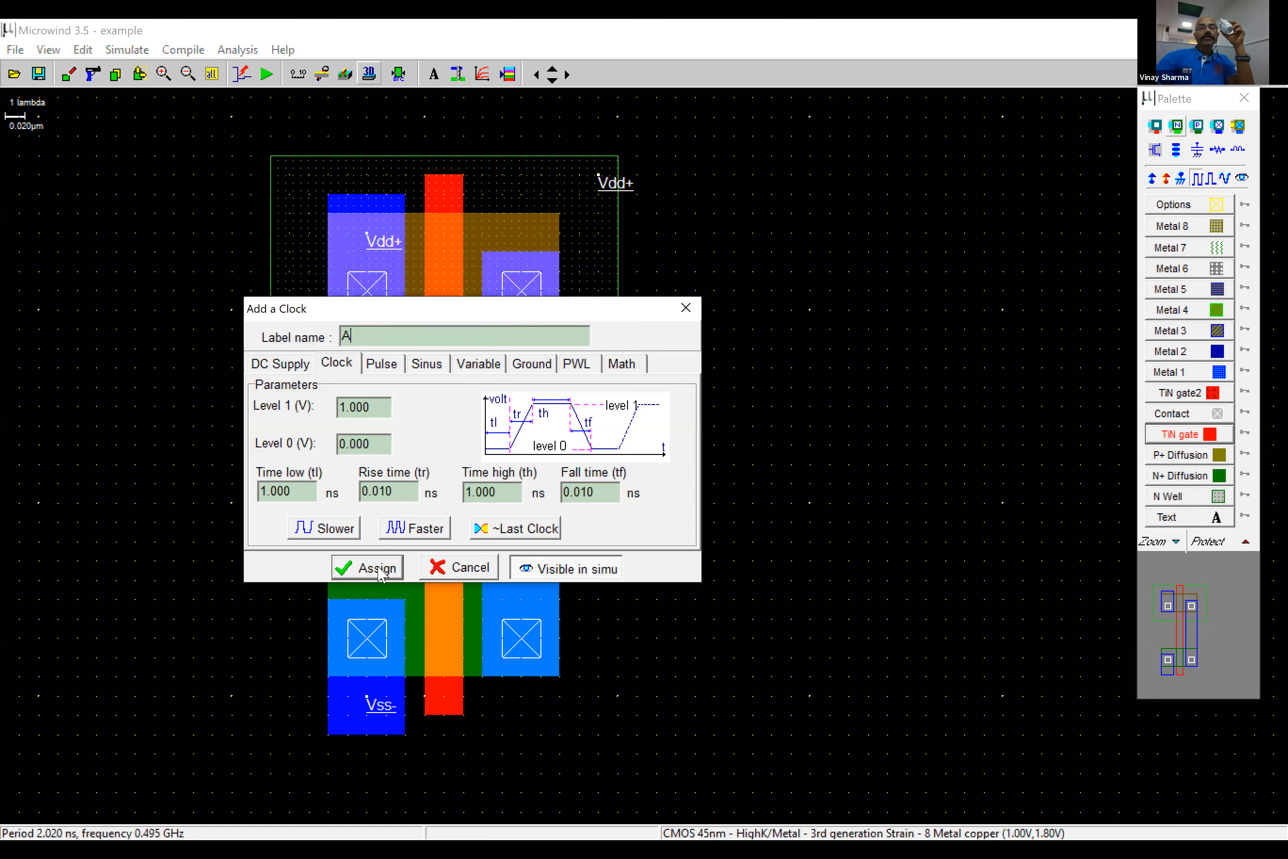
left_click(396, 571)
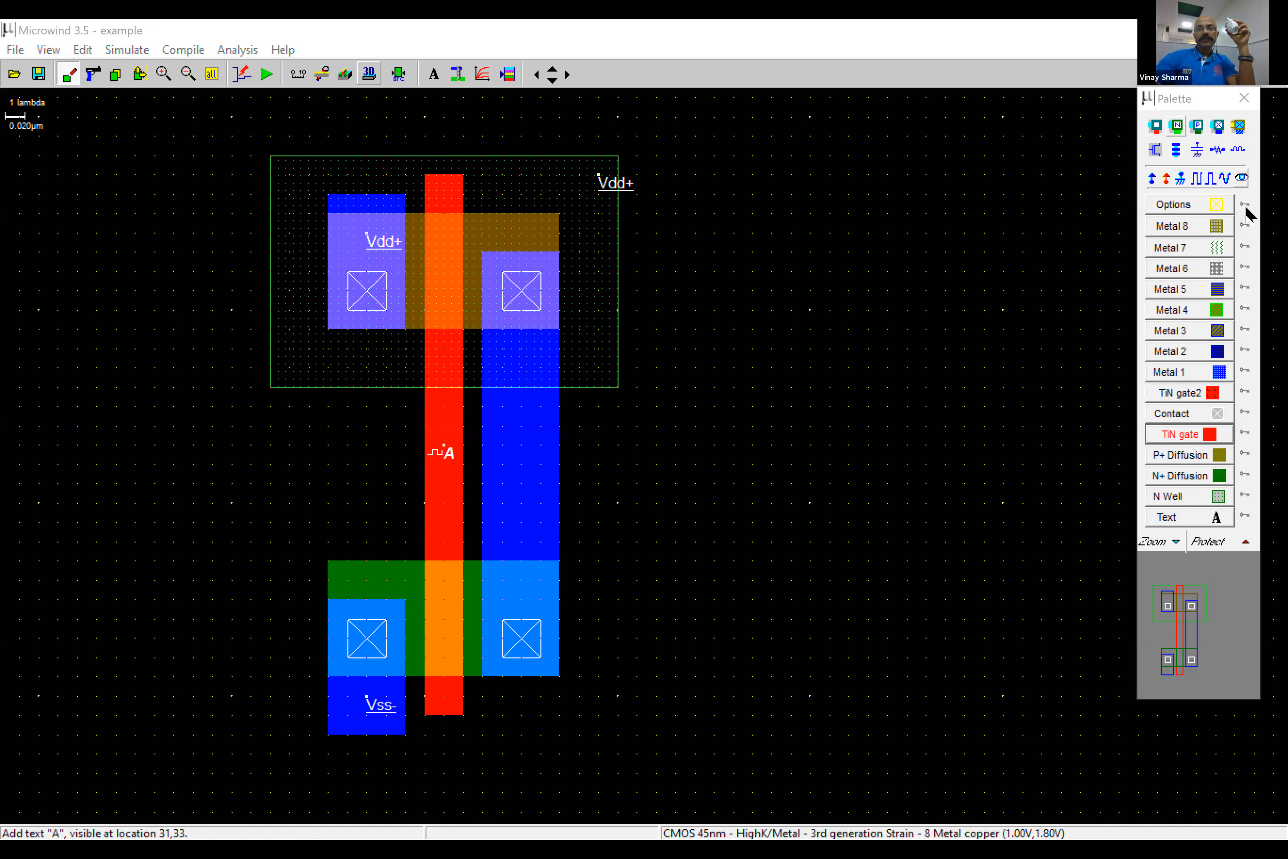
- Label the shared drain metal Vout as a node visible in simulation
left_click_drag(1204, 98, 1171, 97)
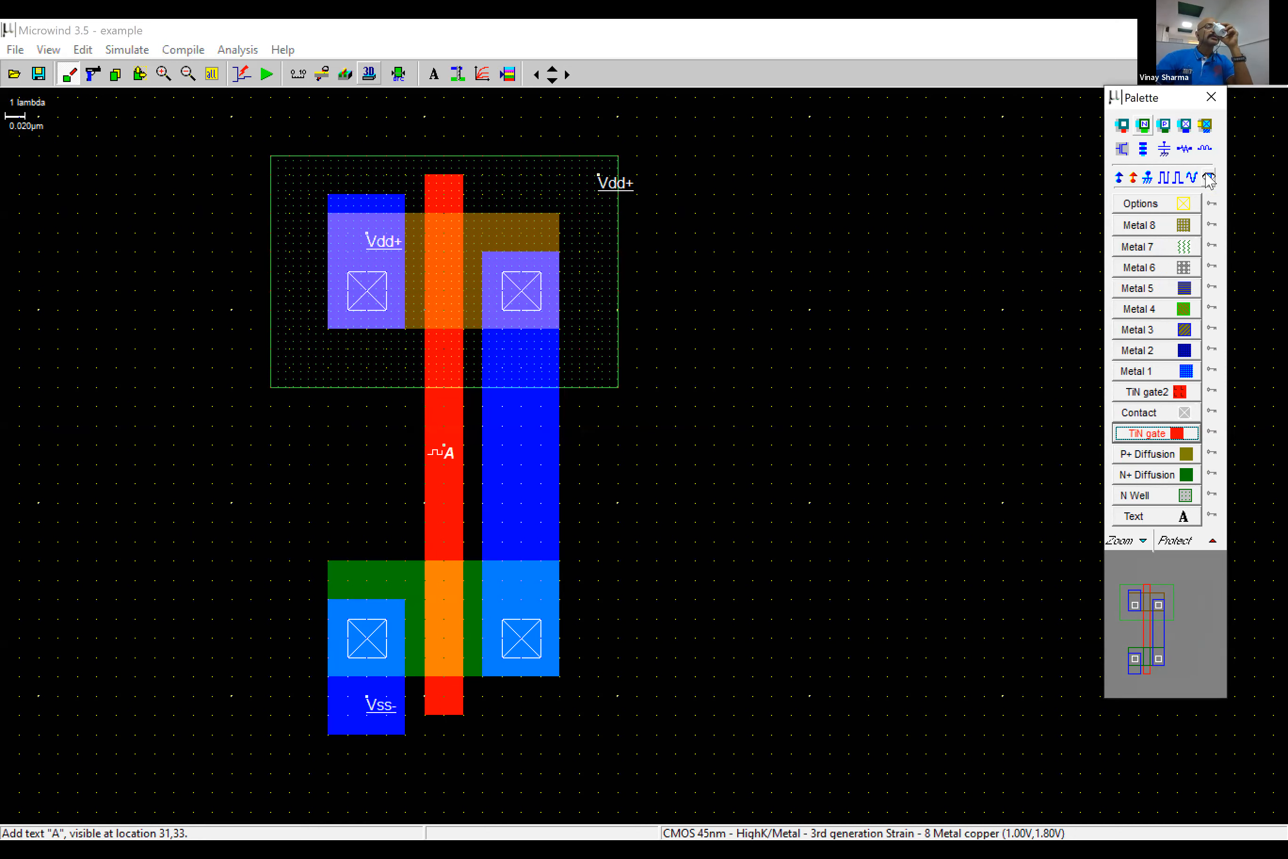
left_click(1210, 179)
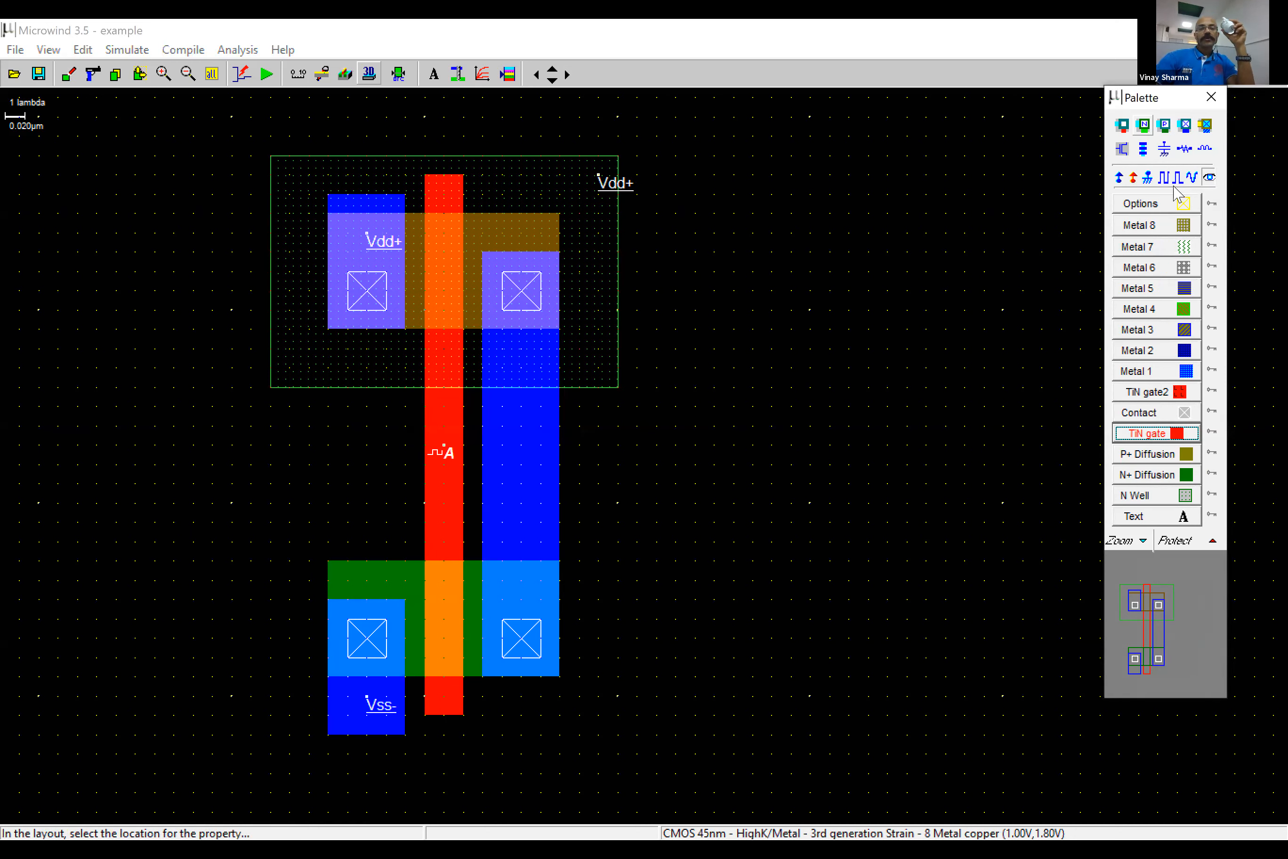
left_click(556, 489)
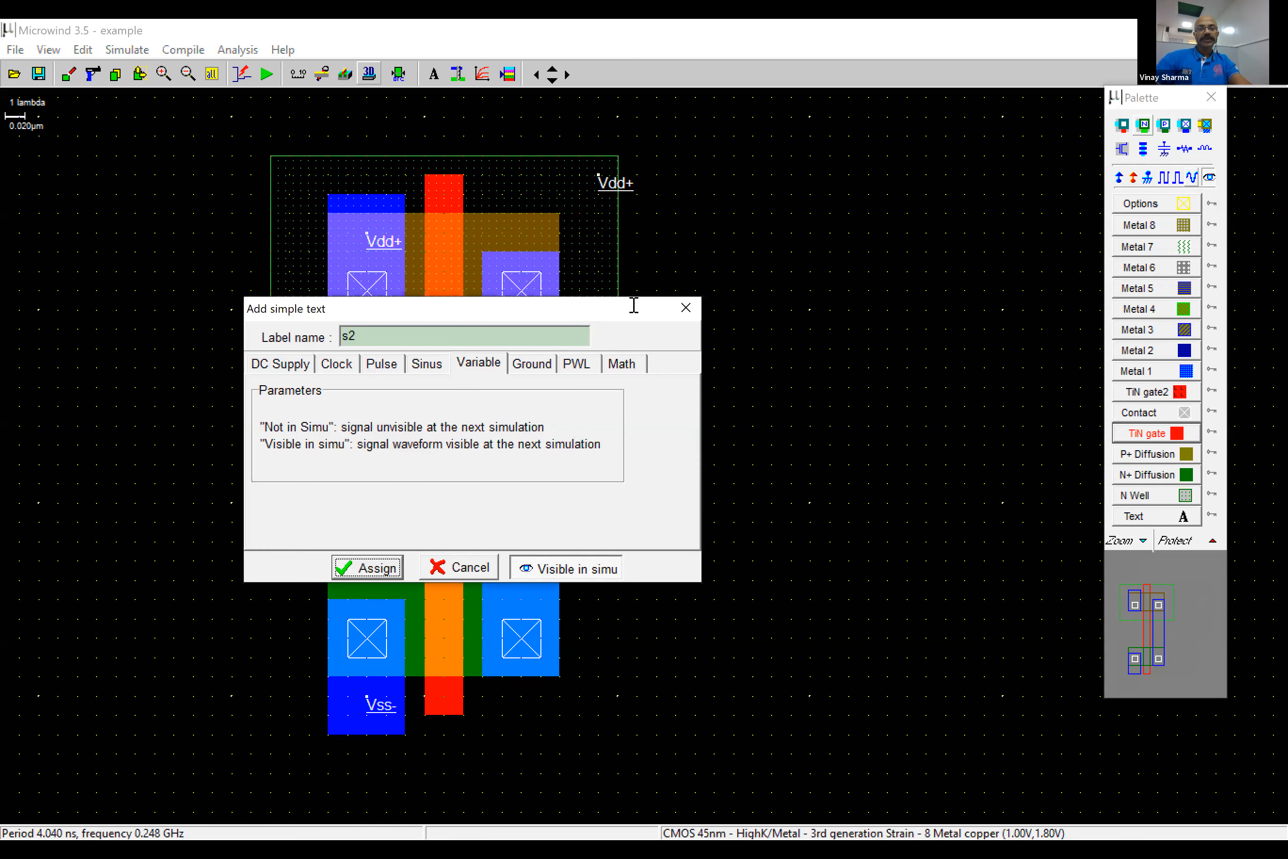
type("Vout")
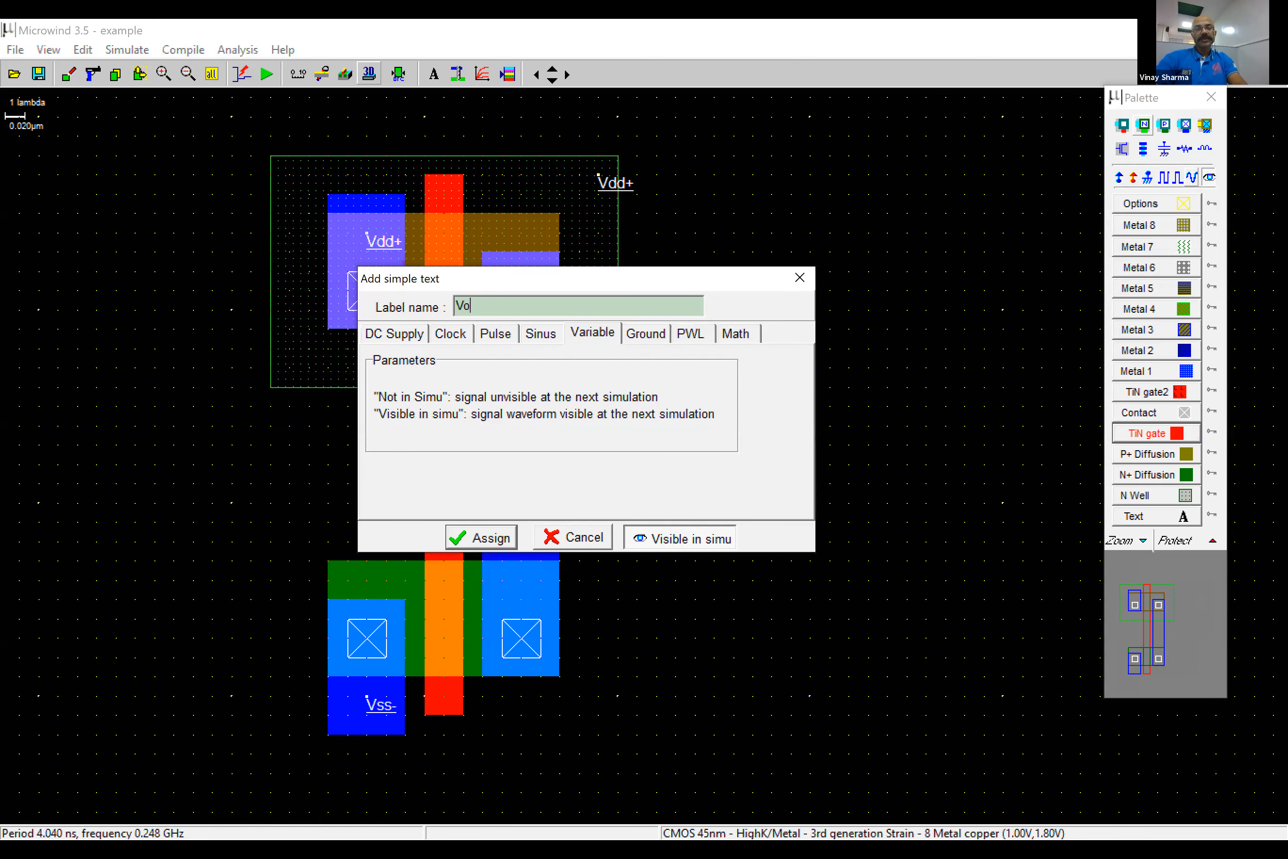
left_click(485, 537)
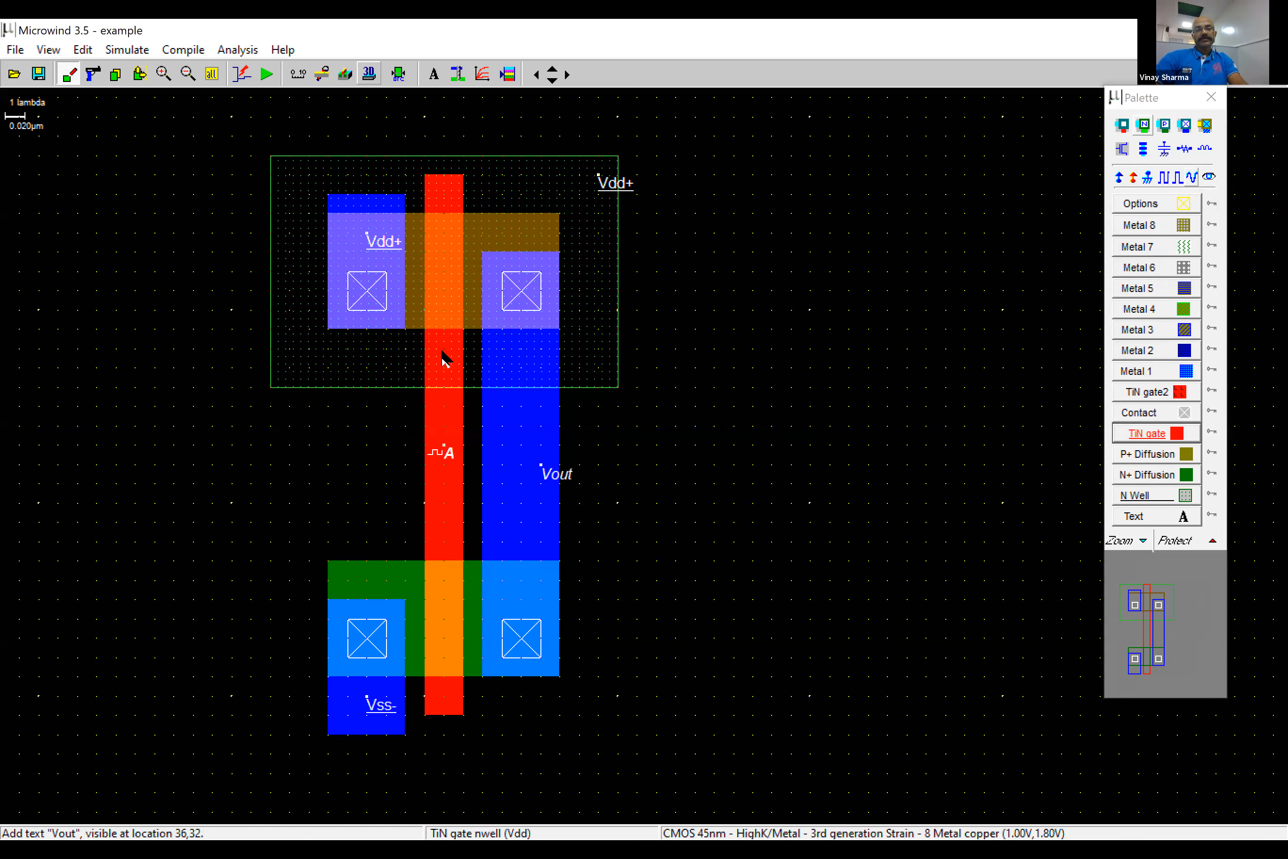
- Simulate the inverter with a 10n time scale, run it once more, and close the waveform window after each run
left_click(268, 75)
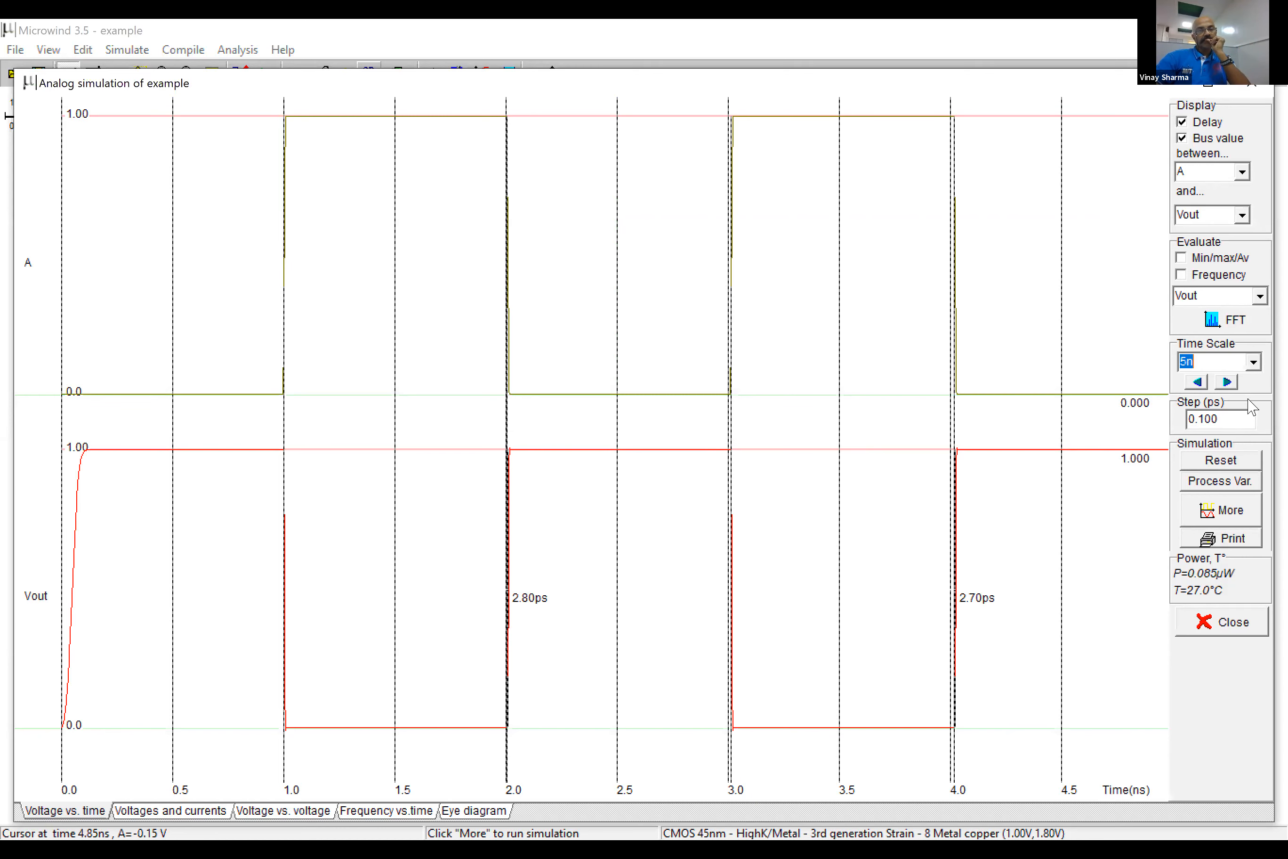
left_click(1254, 362)
left_click(1230, 410)
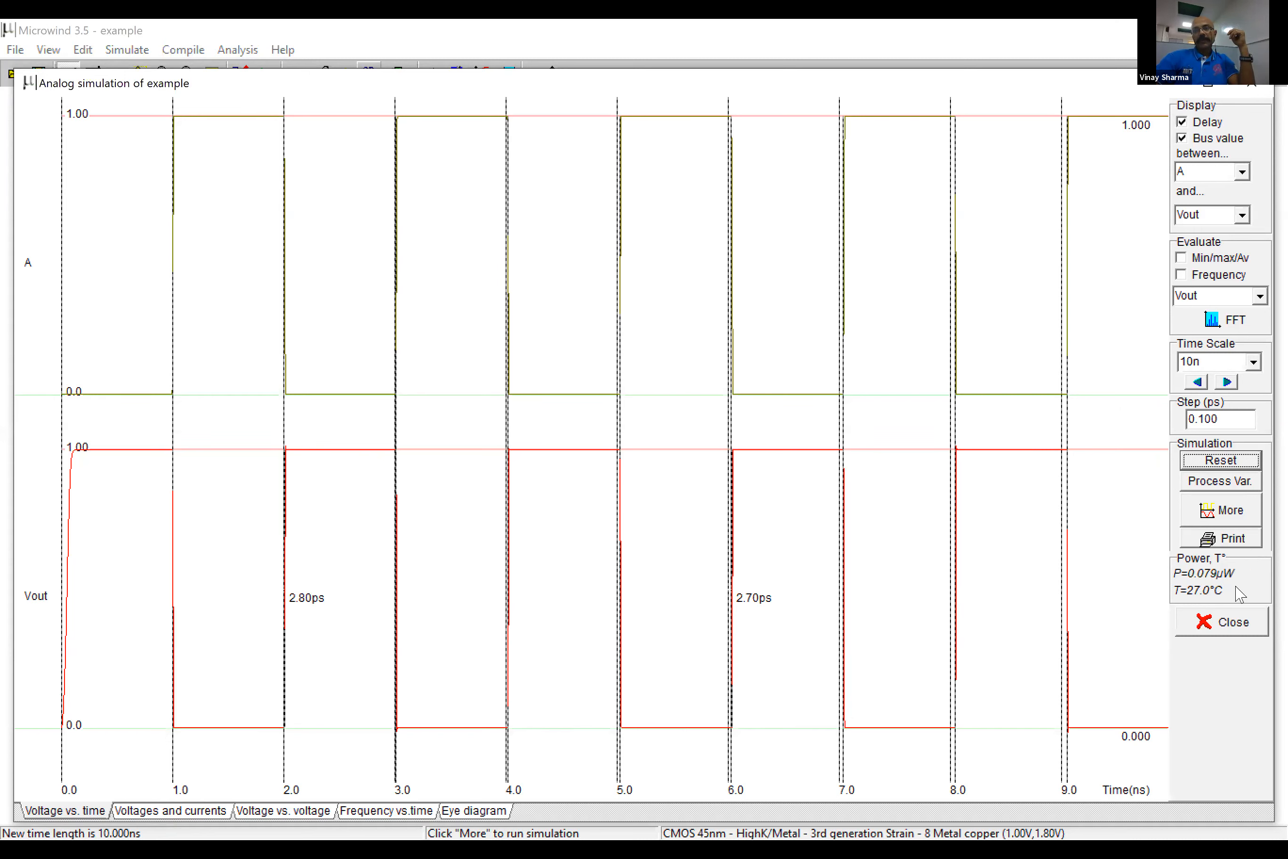
left_click(1223, 621)
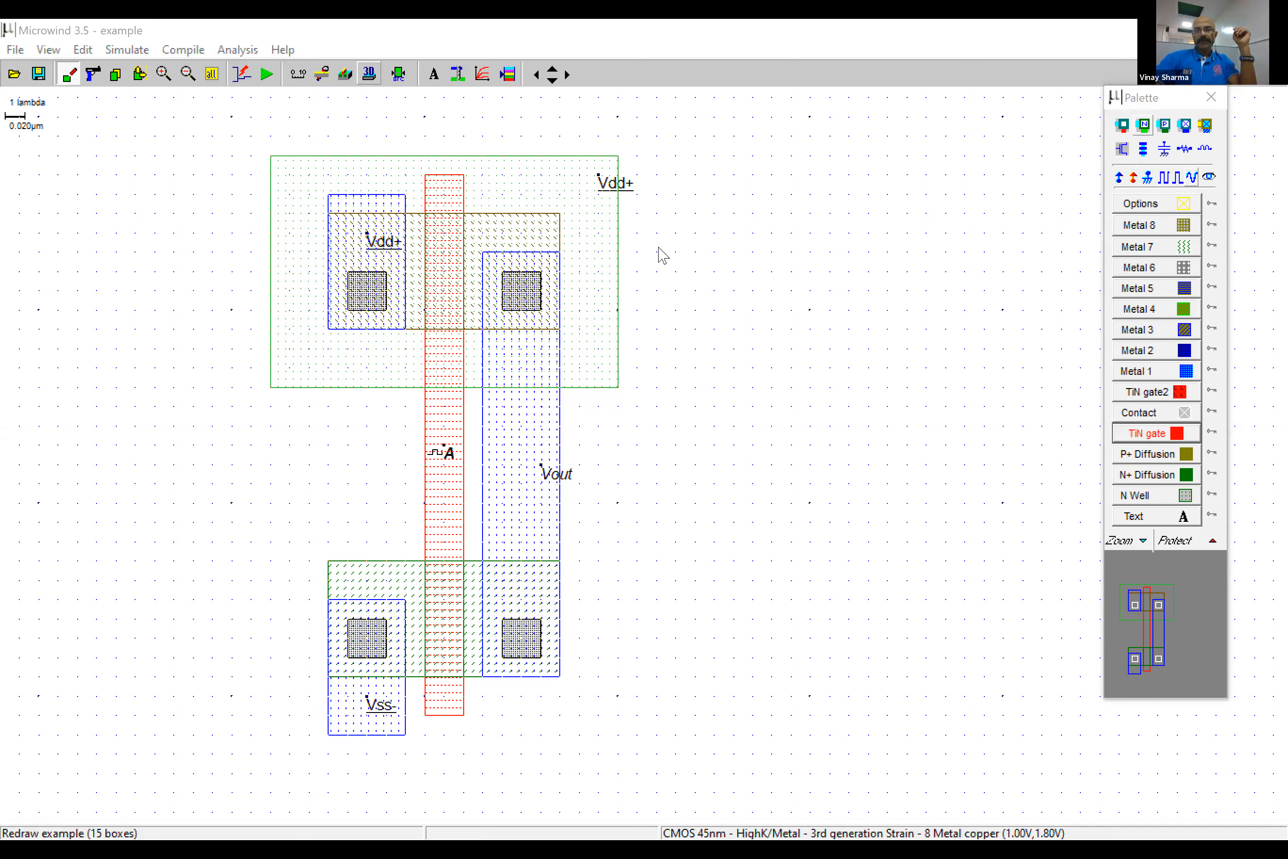
left_click(272, 73)
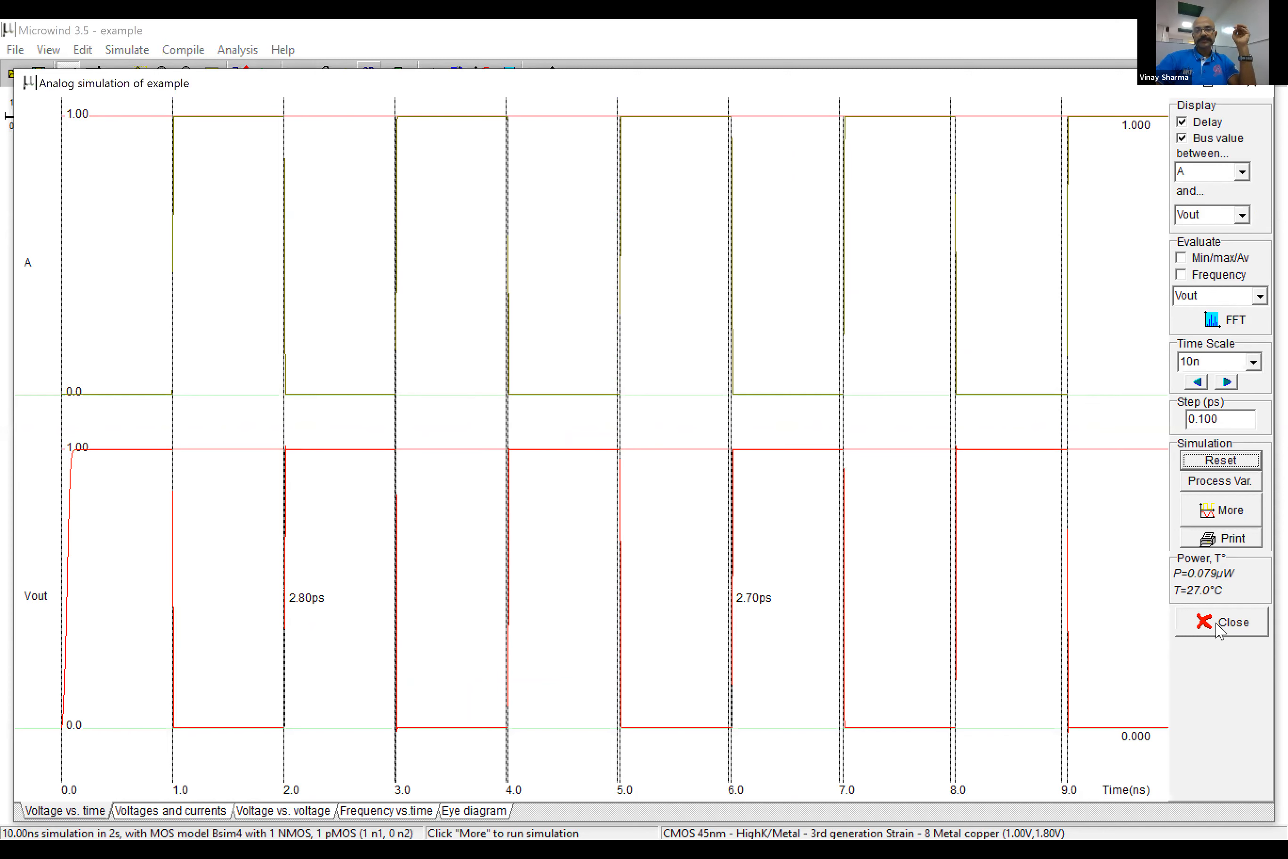
left_click(1215, 624)
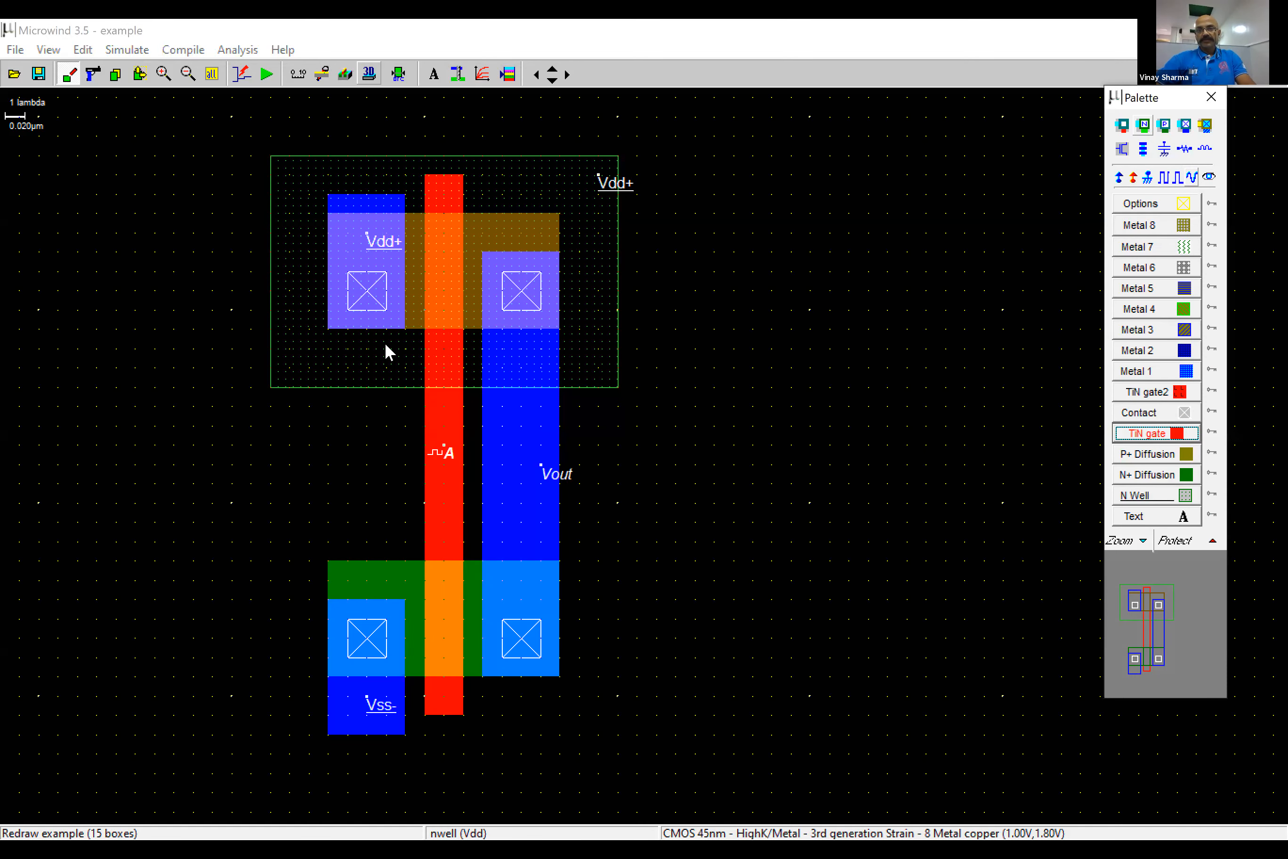
left_click(15, 50)
left_click(27, 66)
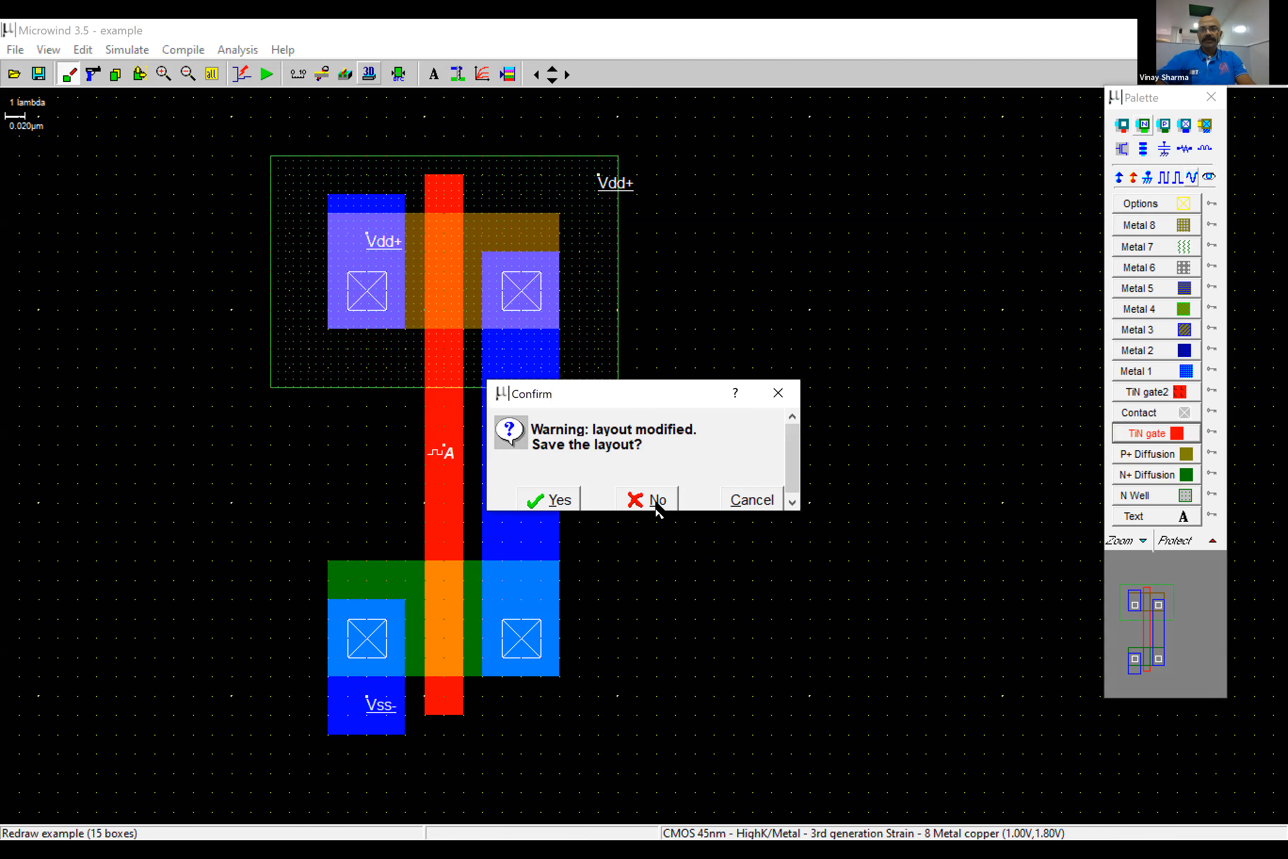
left_click(719, 493)
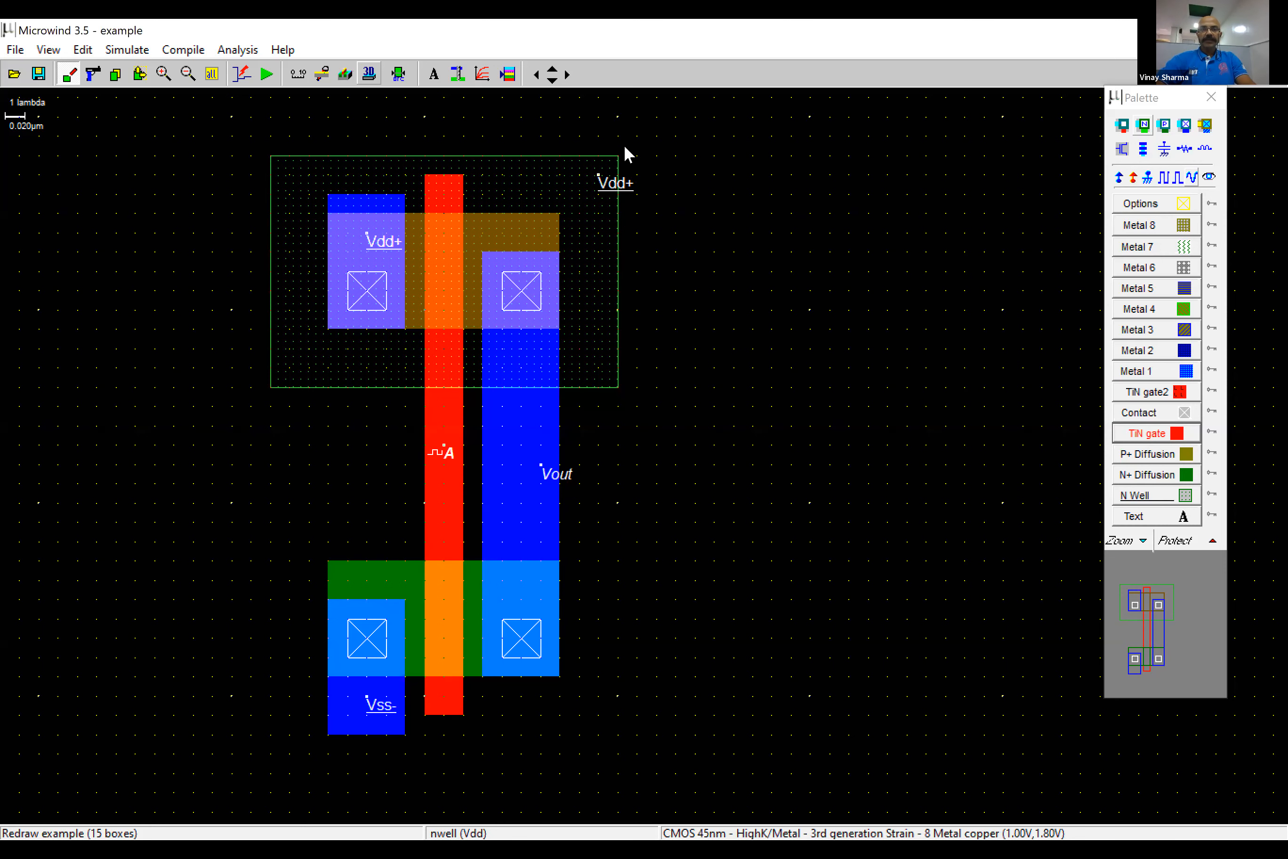
- Start a new blank layout without saving the current inverter
left_click(15, 49)
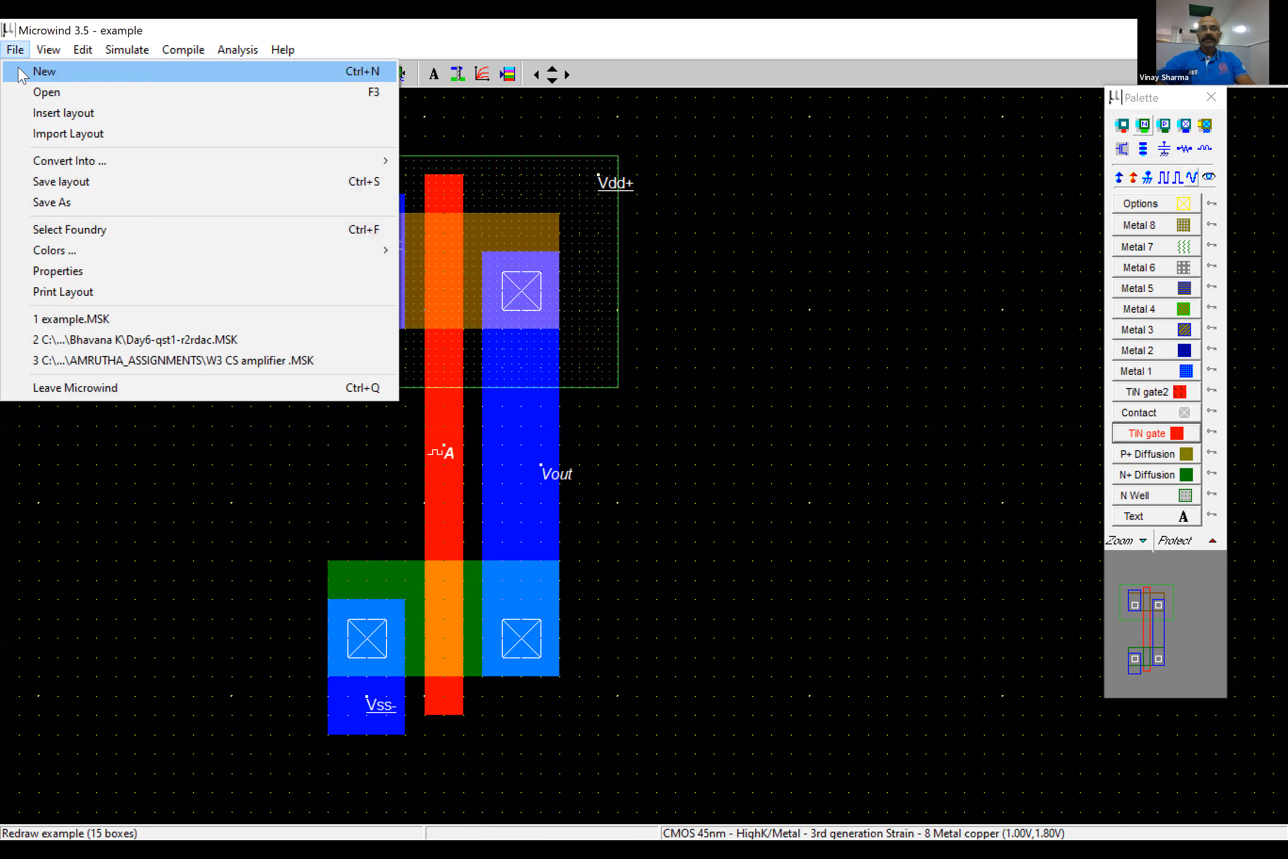
left_click(45, 71)
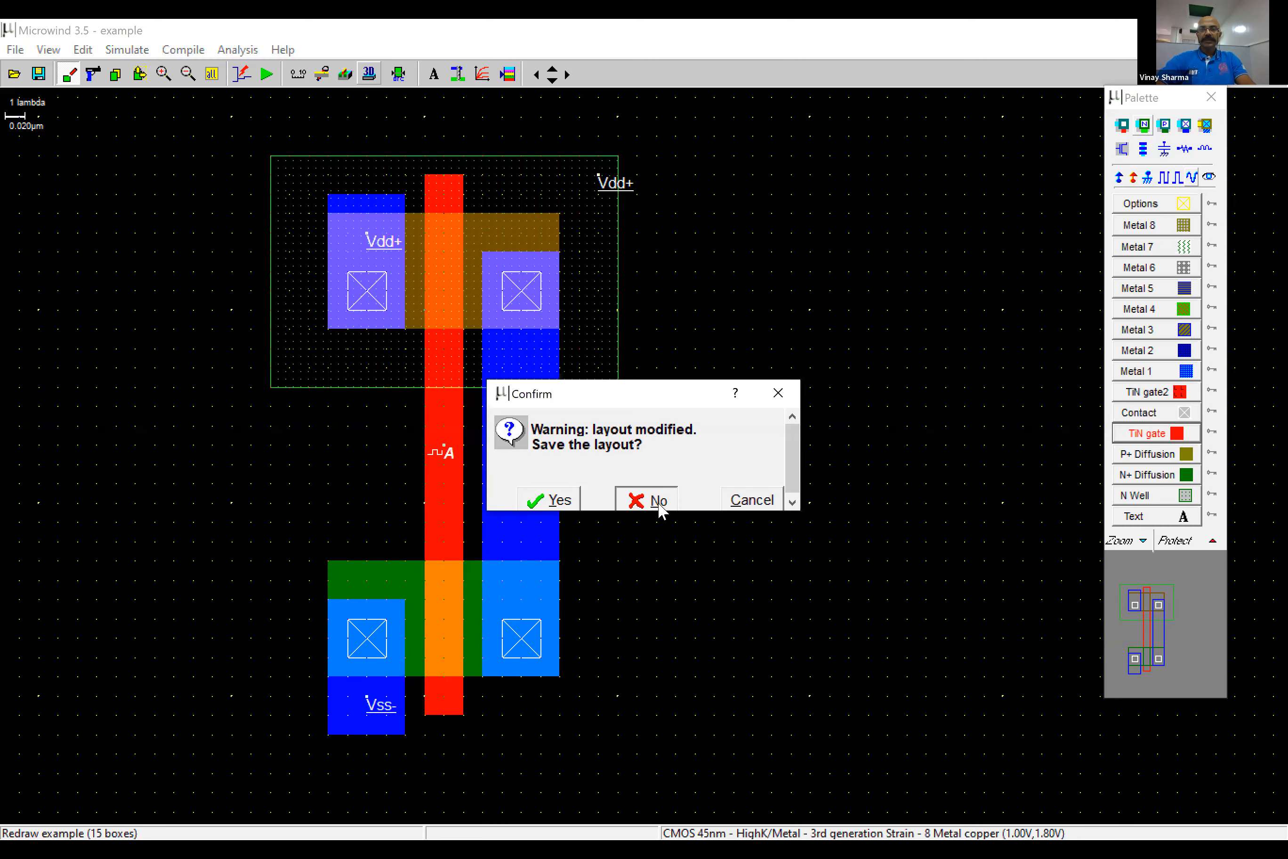
left_click(661, 508)
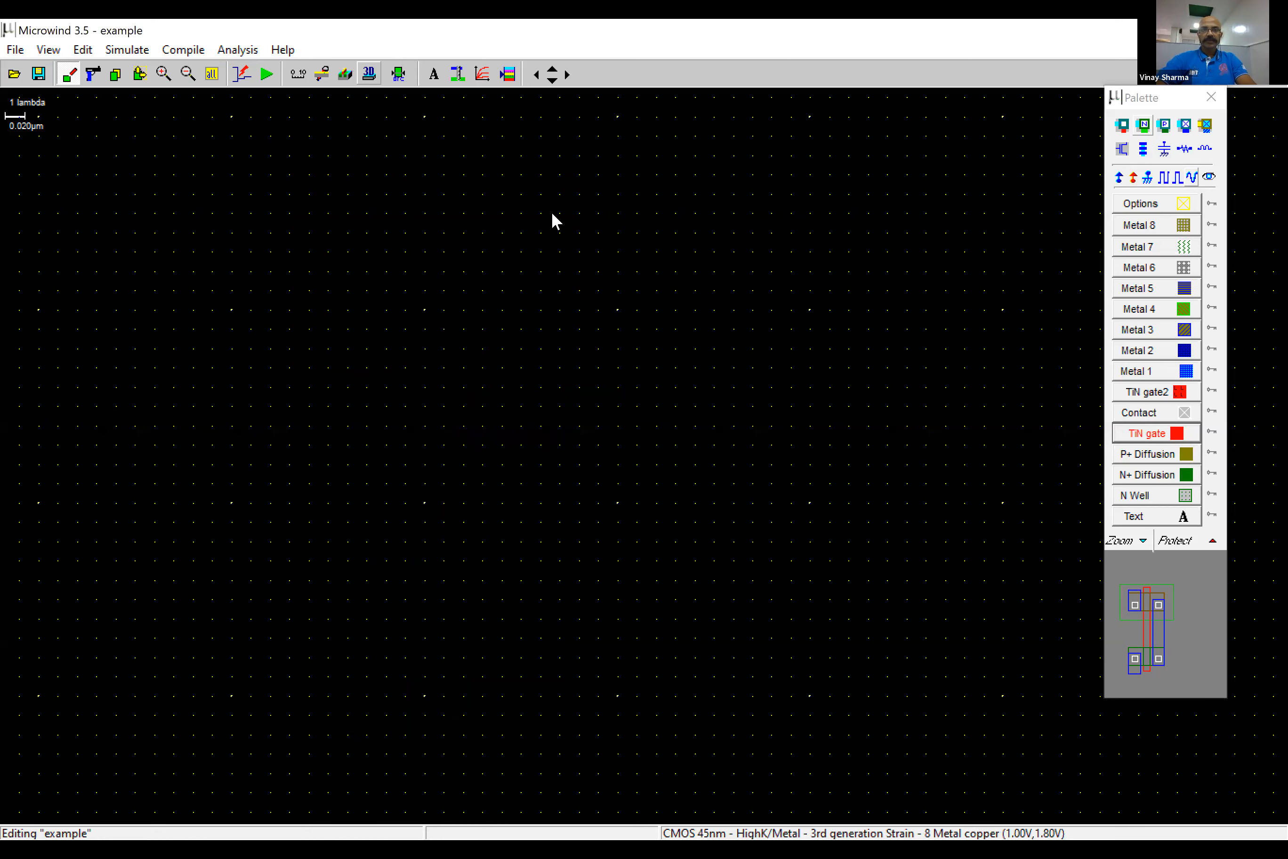
- Generate an nMOS device 0.120 µm wide and 0.040 µm long, and place a generated pMOS device above it
left_click(525, 452)
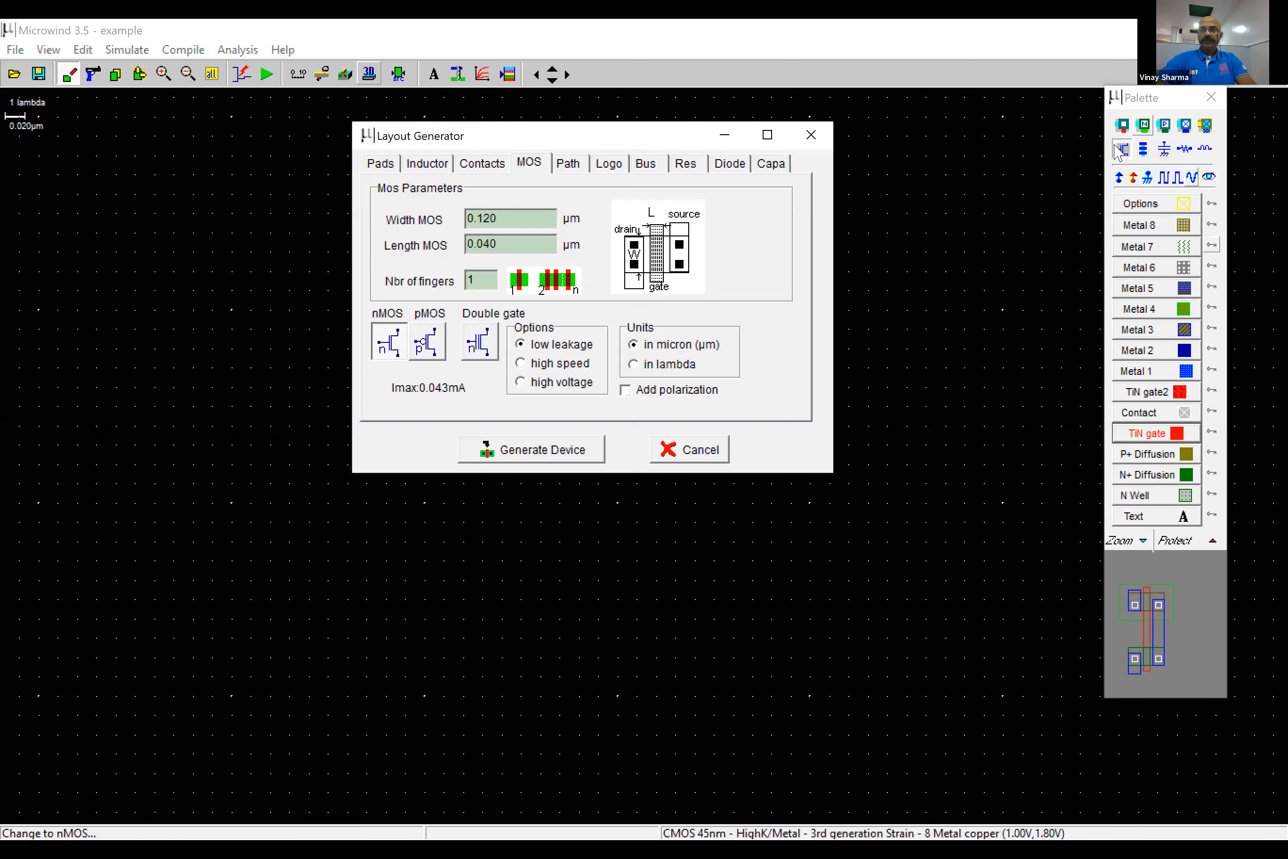
left_click(1118, 151)
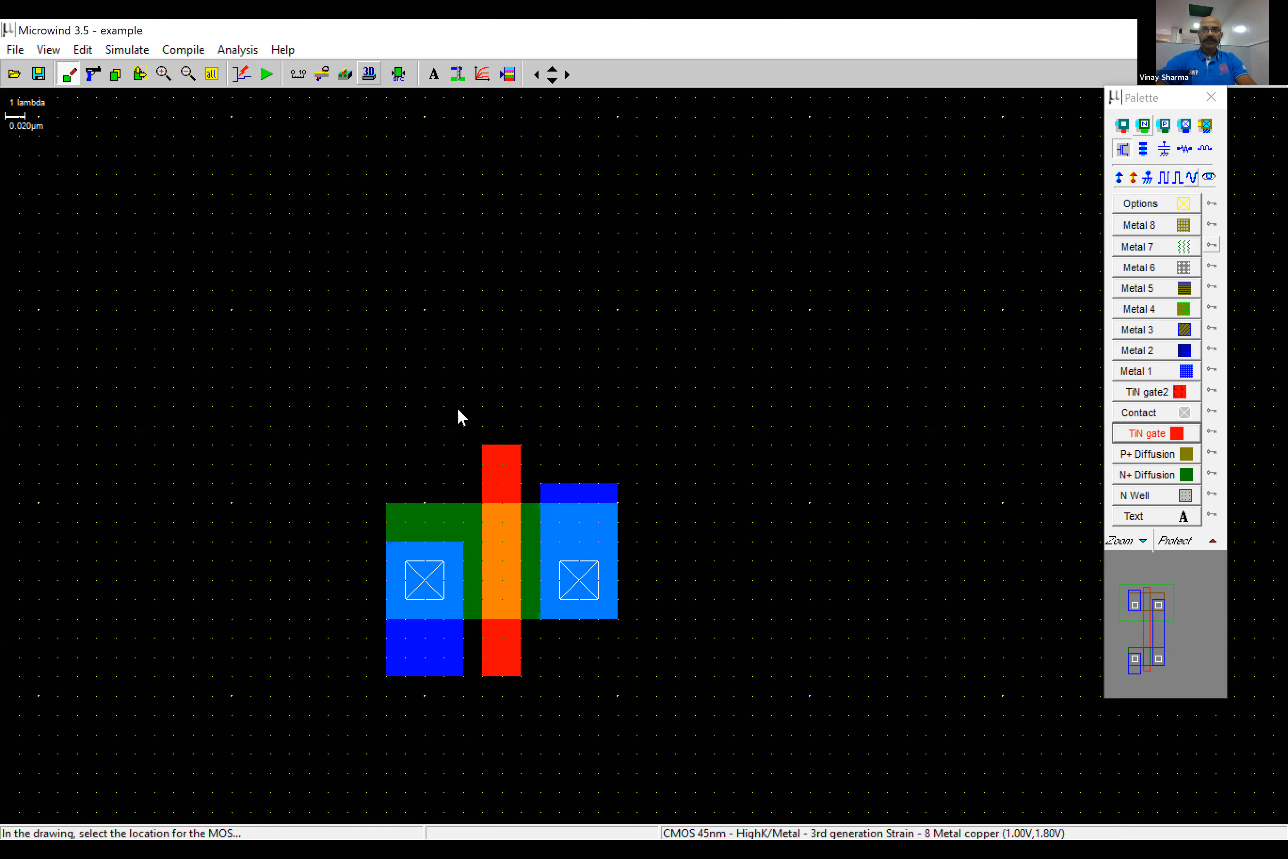
left_click(507, 451)
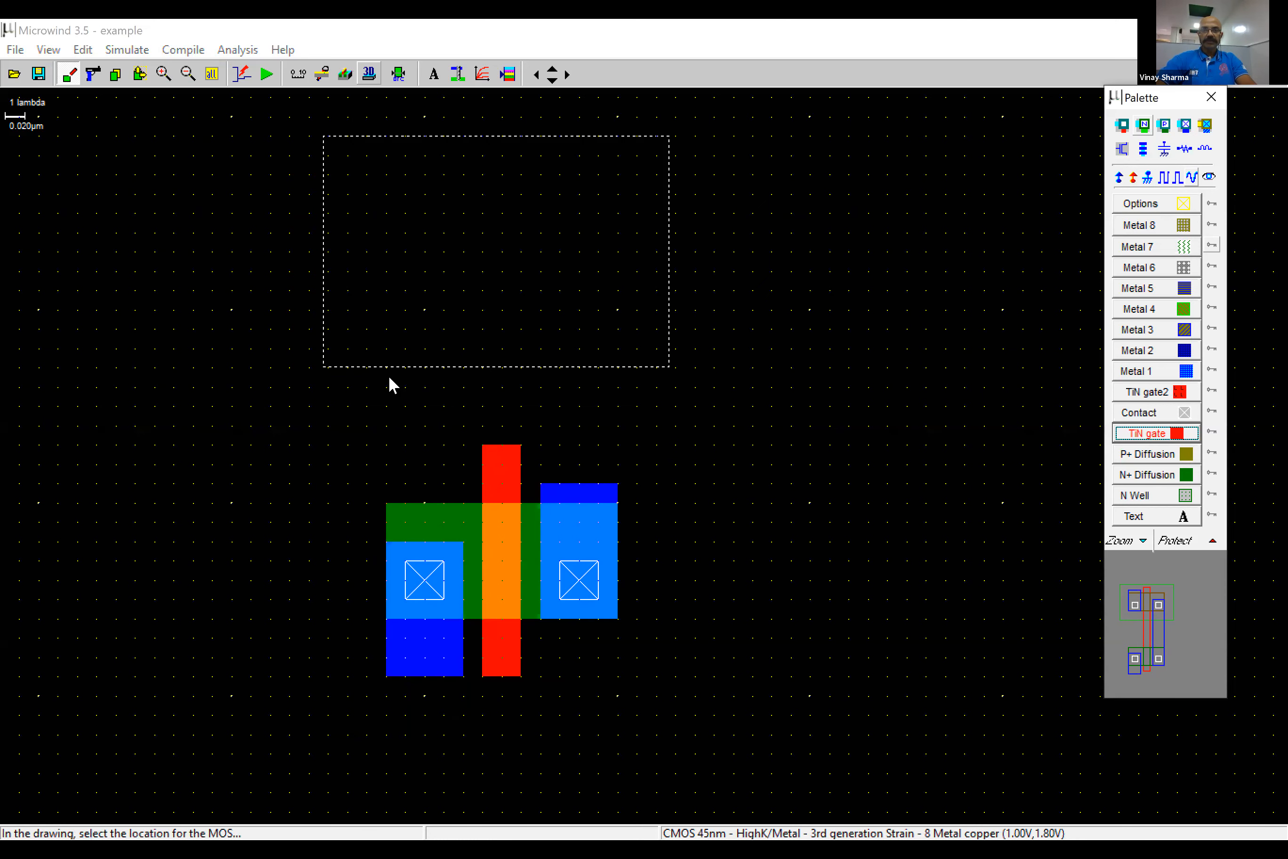
left_click(389, 378)
- Join the two gates with a 2 x 4 lambda TiN gate box and connect the two drains with Metal 1
left_click(1160, 437)
left_click_drag(482, 366, 519, 454)
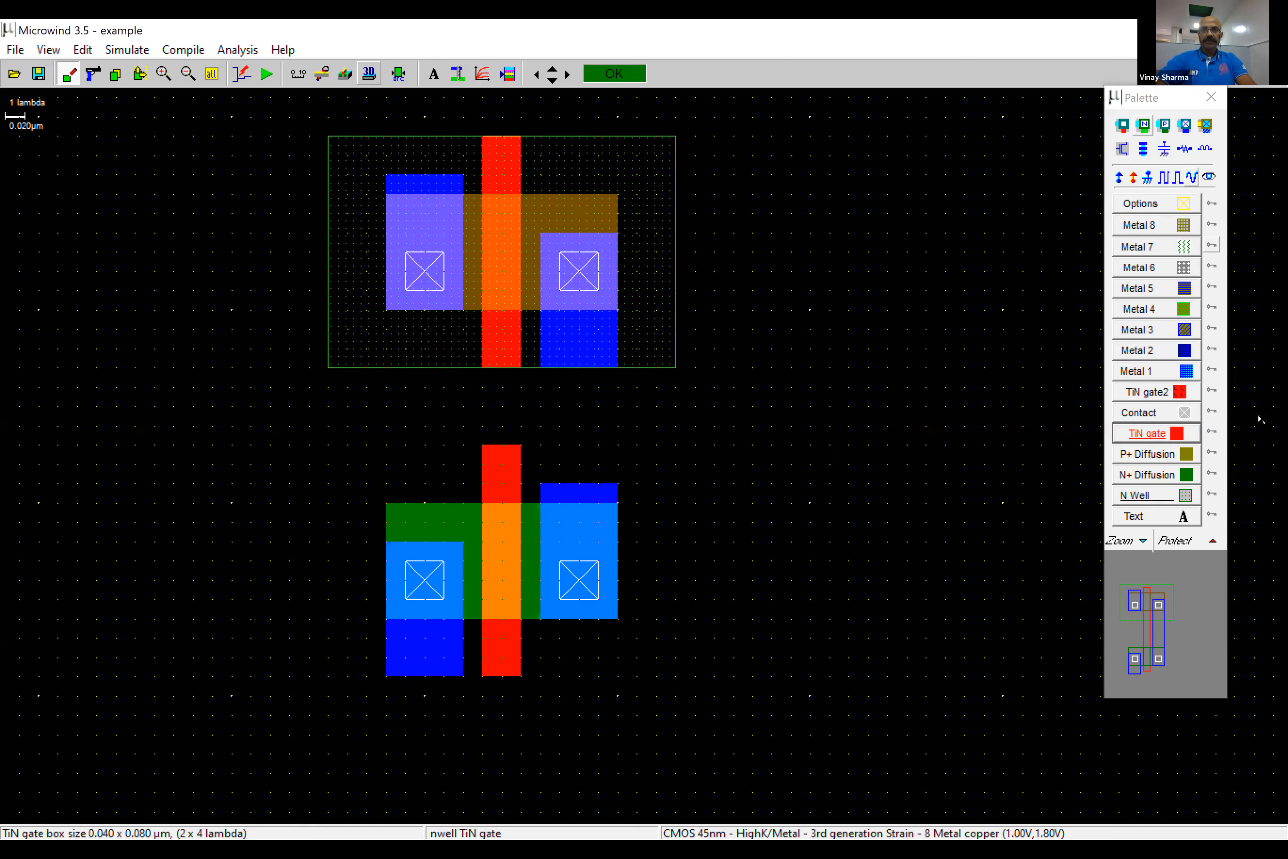
left_click(1180, 371)
left_click_drag(555, 399, 610, 493)
- Add a clock labelled clock1 to the TiN gate between the pMOS and nMOS devices
left_click(1166, 180)
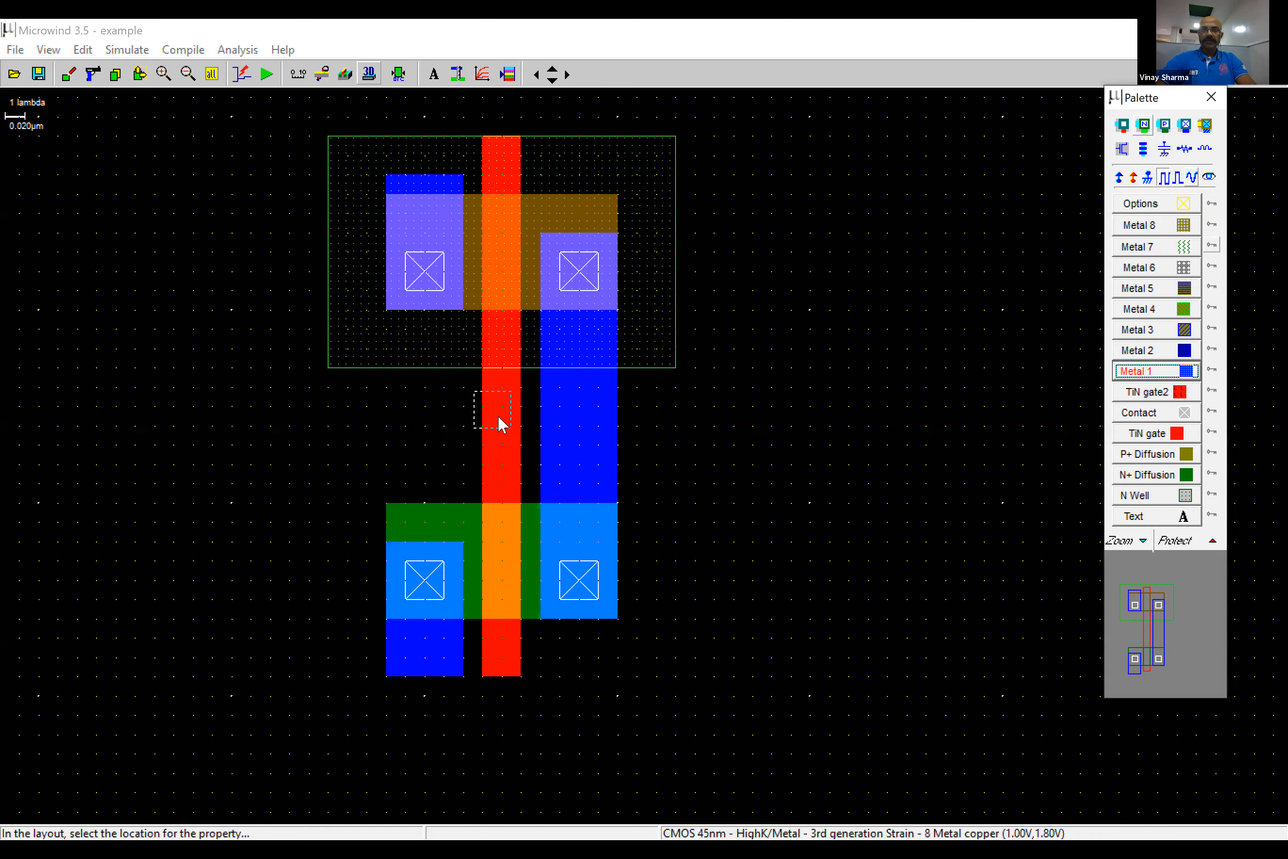
left_click(489, 440)
type("1")
left_click(623, 469)
left_click_drag(623, 469, 574, 466)
type("1")
left_click(488, 538)
- Label the shared drain metal s1 as a visible node, with Vdd+ on the pMOS source and N well and Vss- on the nMOS source
left_click(1209, 178)
left_click(579, 432)
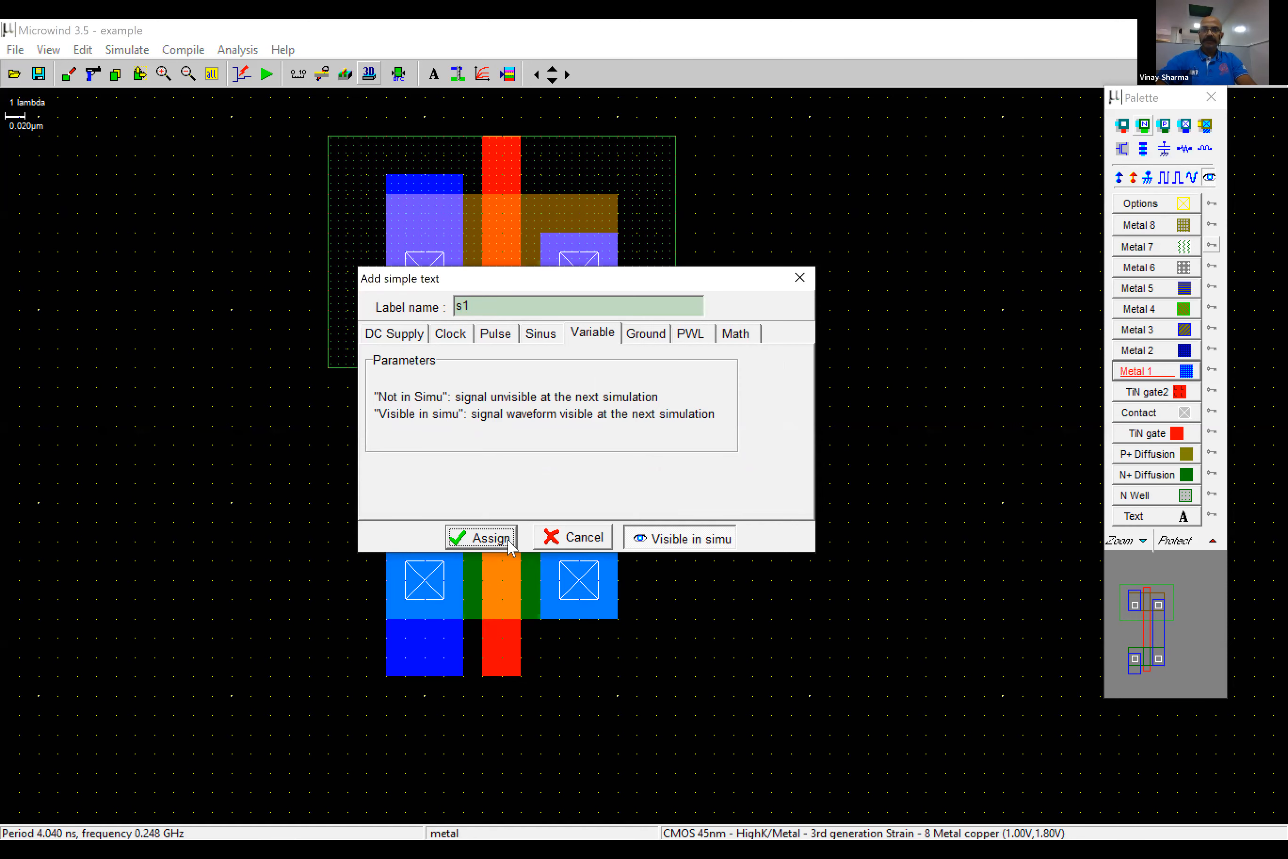
left_click(488, 538)
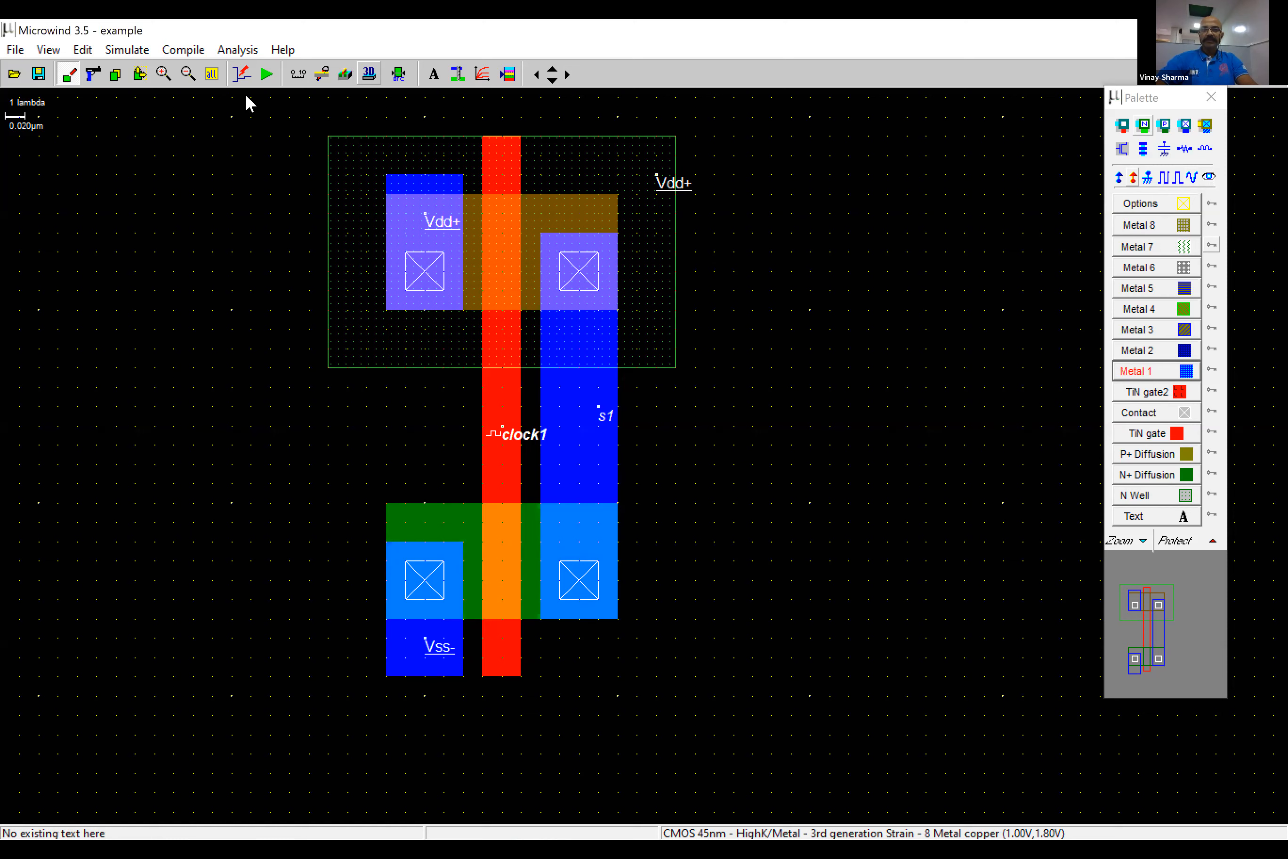
- Simulate the clock1-driven inverter with the 10n time scale and close the waveform window
left_click(266, 75)
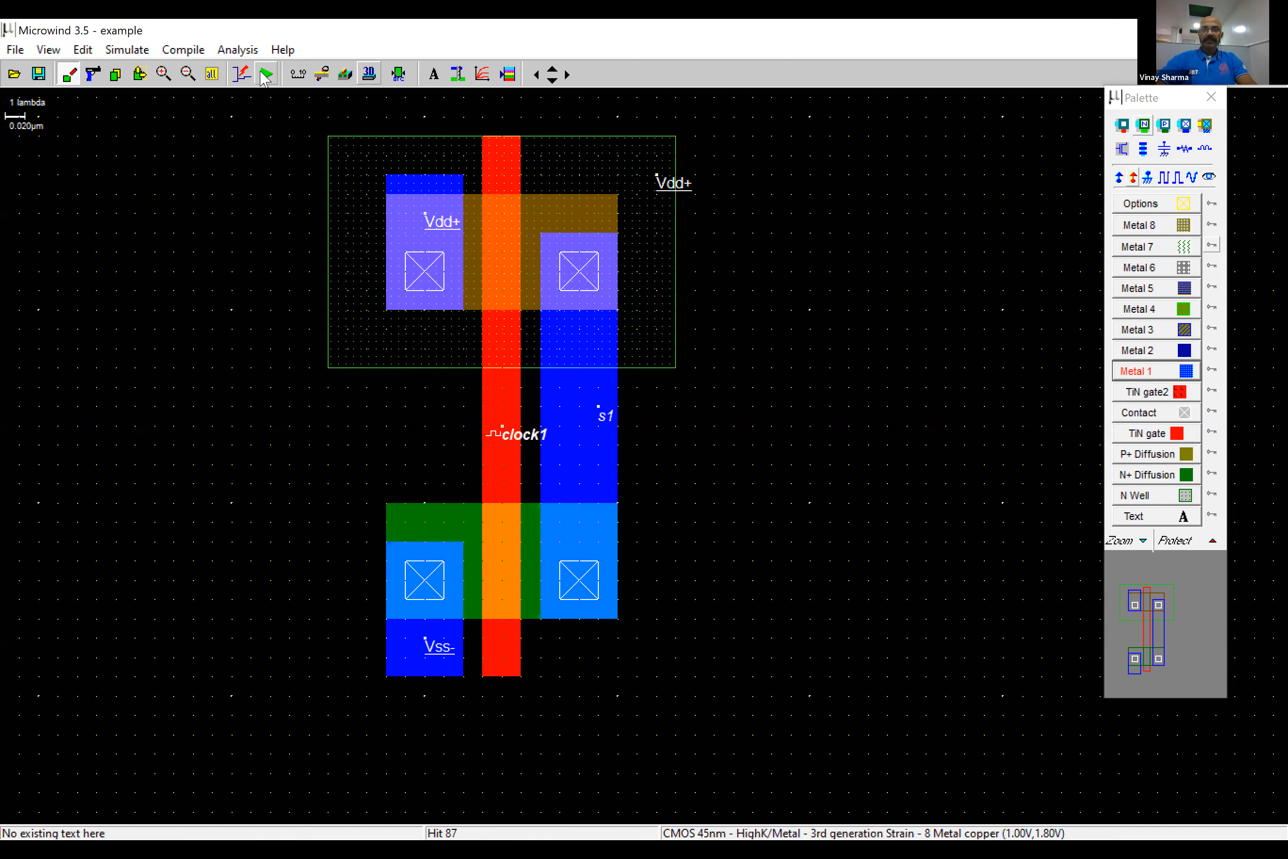
left_click(272, 75)
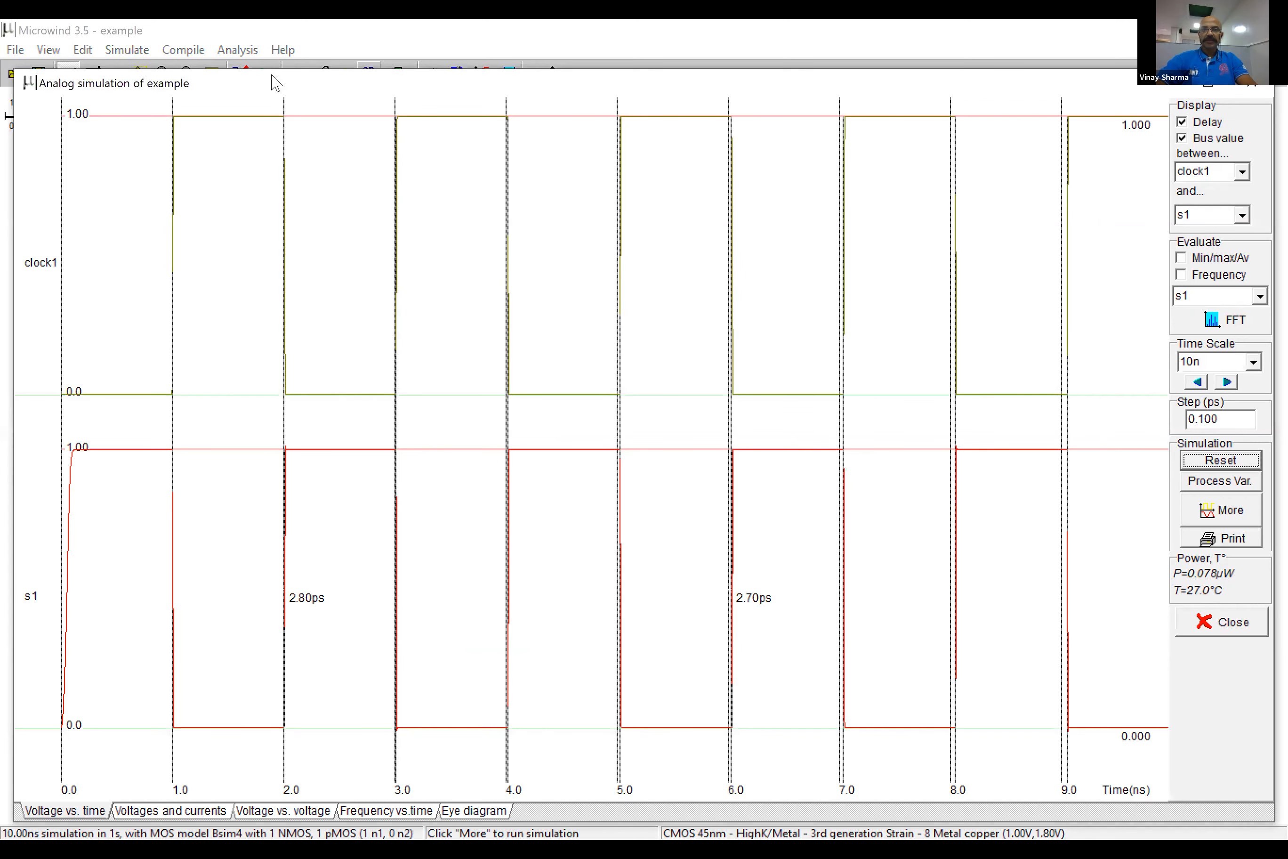
left_click(1183, 609)
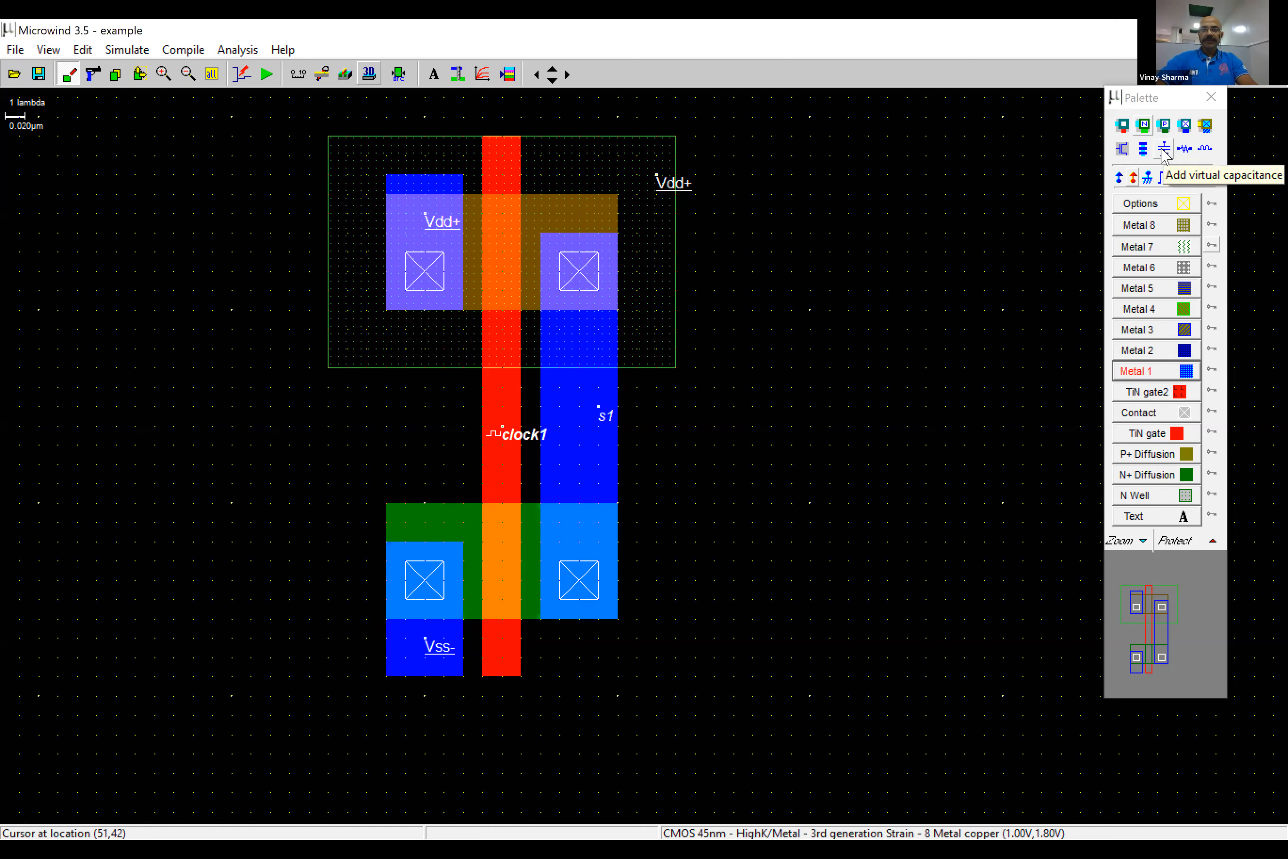
- Add a virtual capacitance of 0.01 pF to ground on the shared drain metal s1
left_click(1163, 151)
left_click(476, 408)
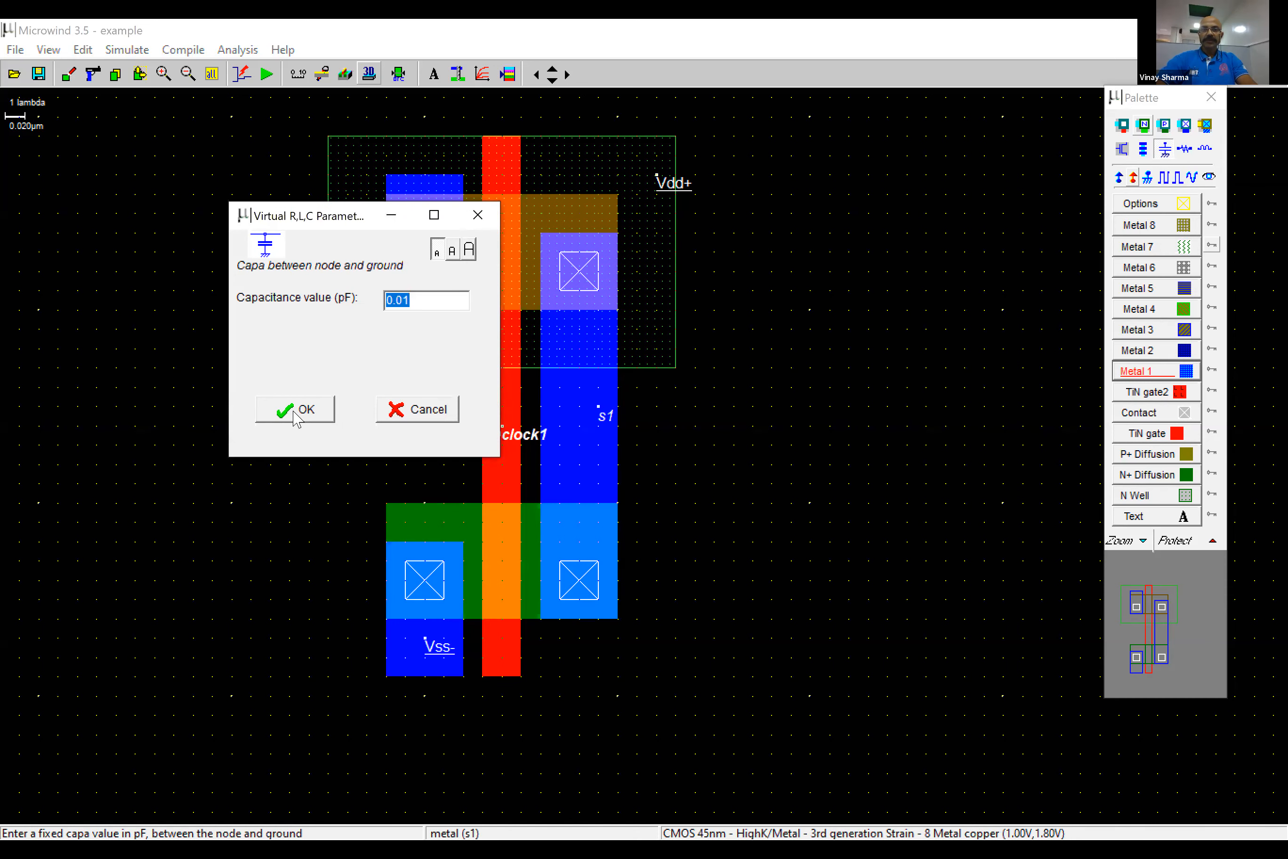
key("Return")
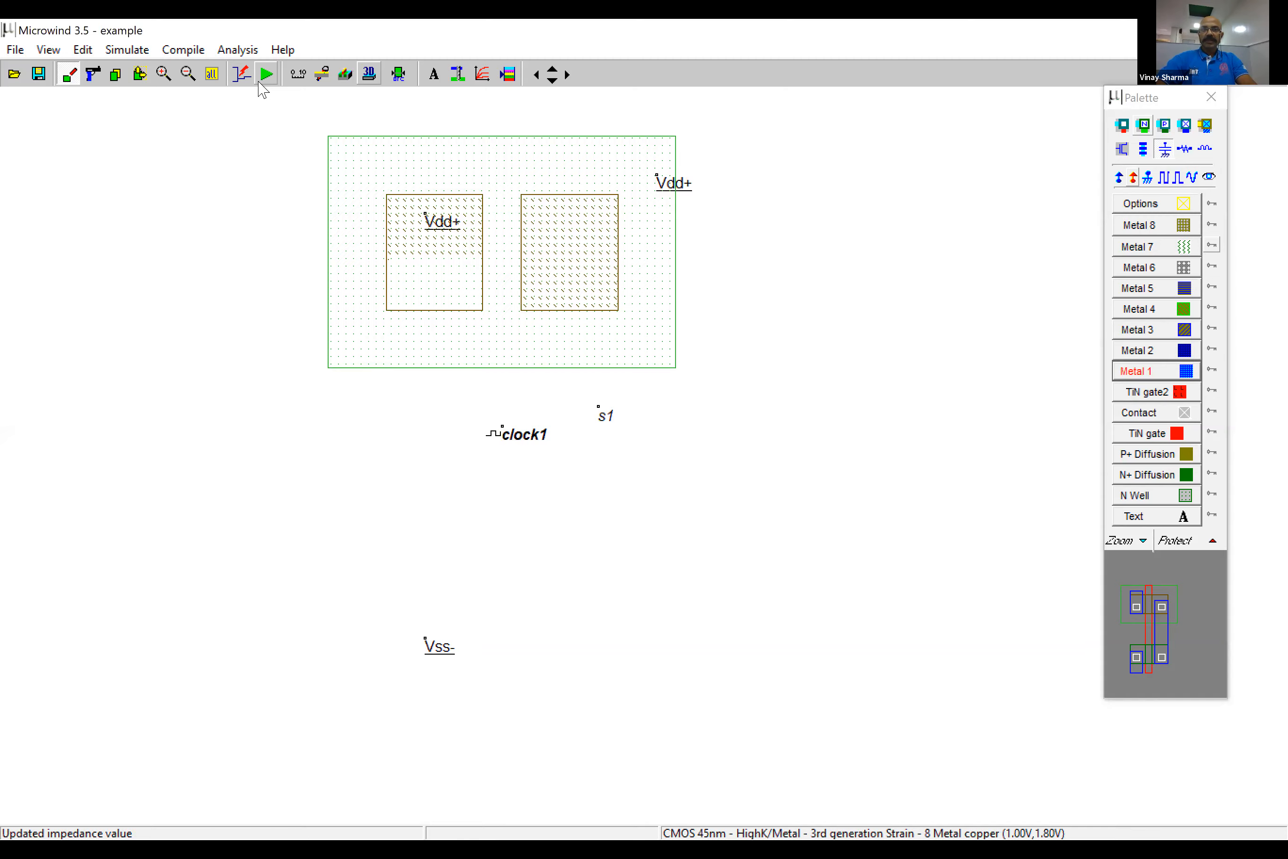
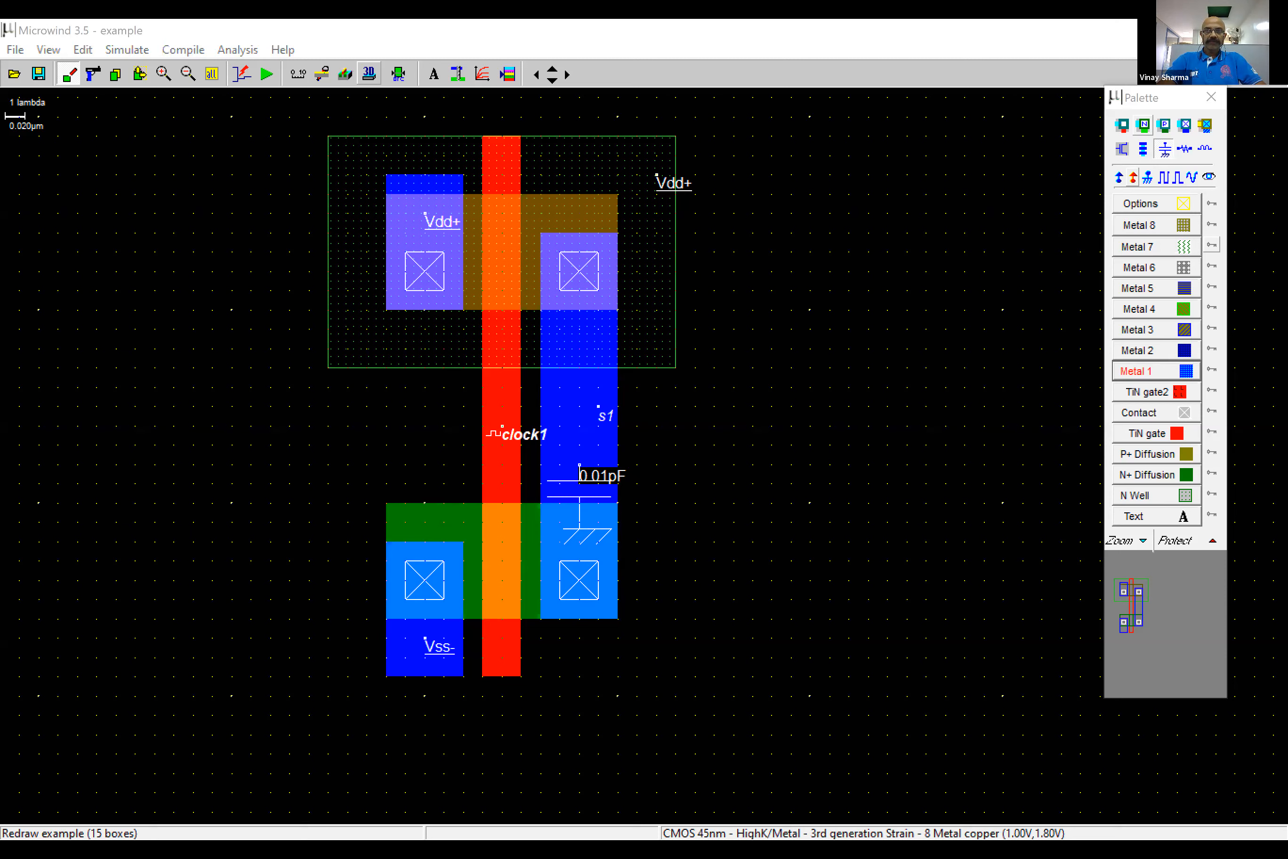
- Run the analog simulation of the clock1-driven inverter with the 0.01 pF load on s1, showing voltage versus time
left_click(512, 392)
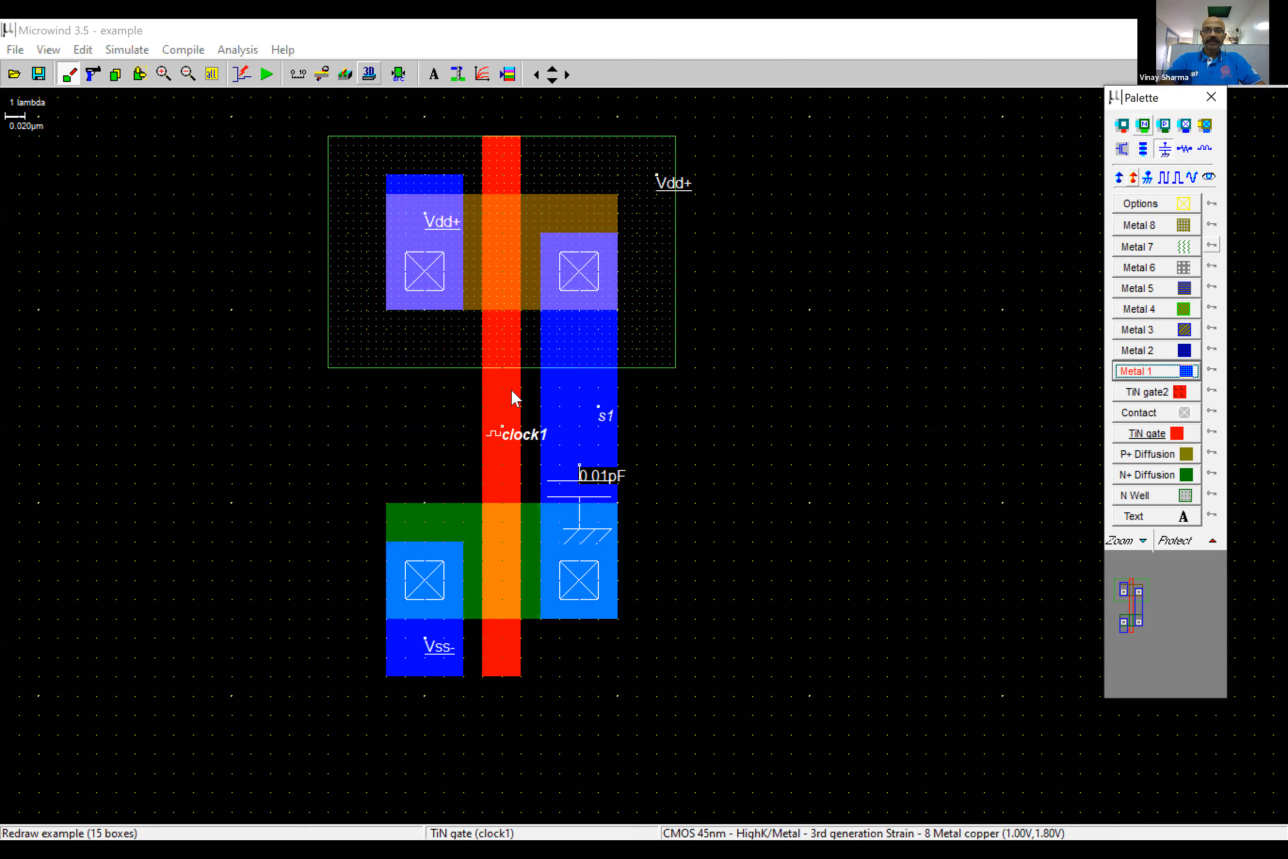
left_click(214, 84)
left_click(163, 75)
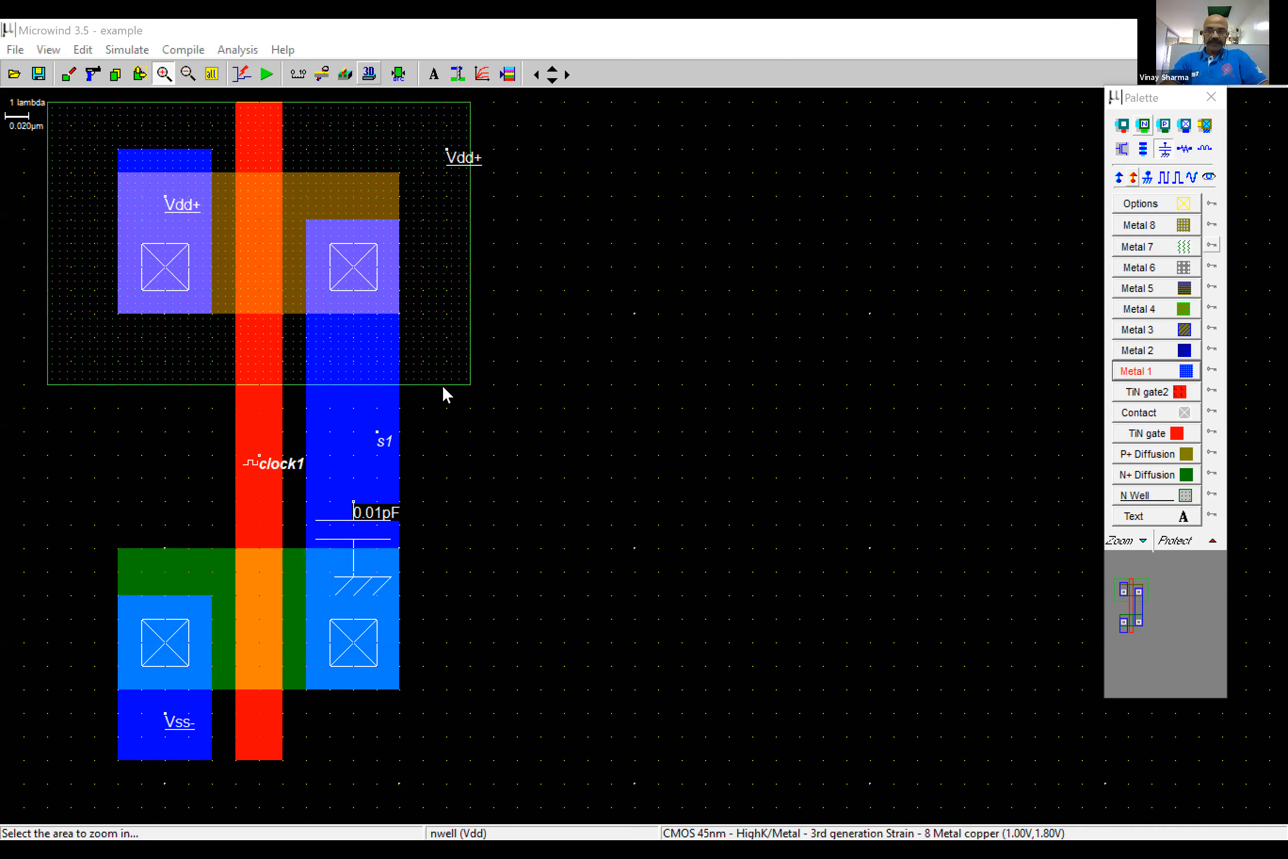
left_click(267, 74)
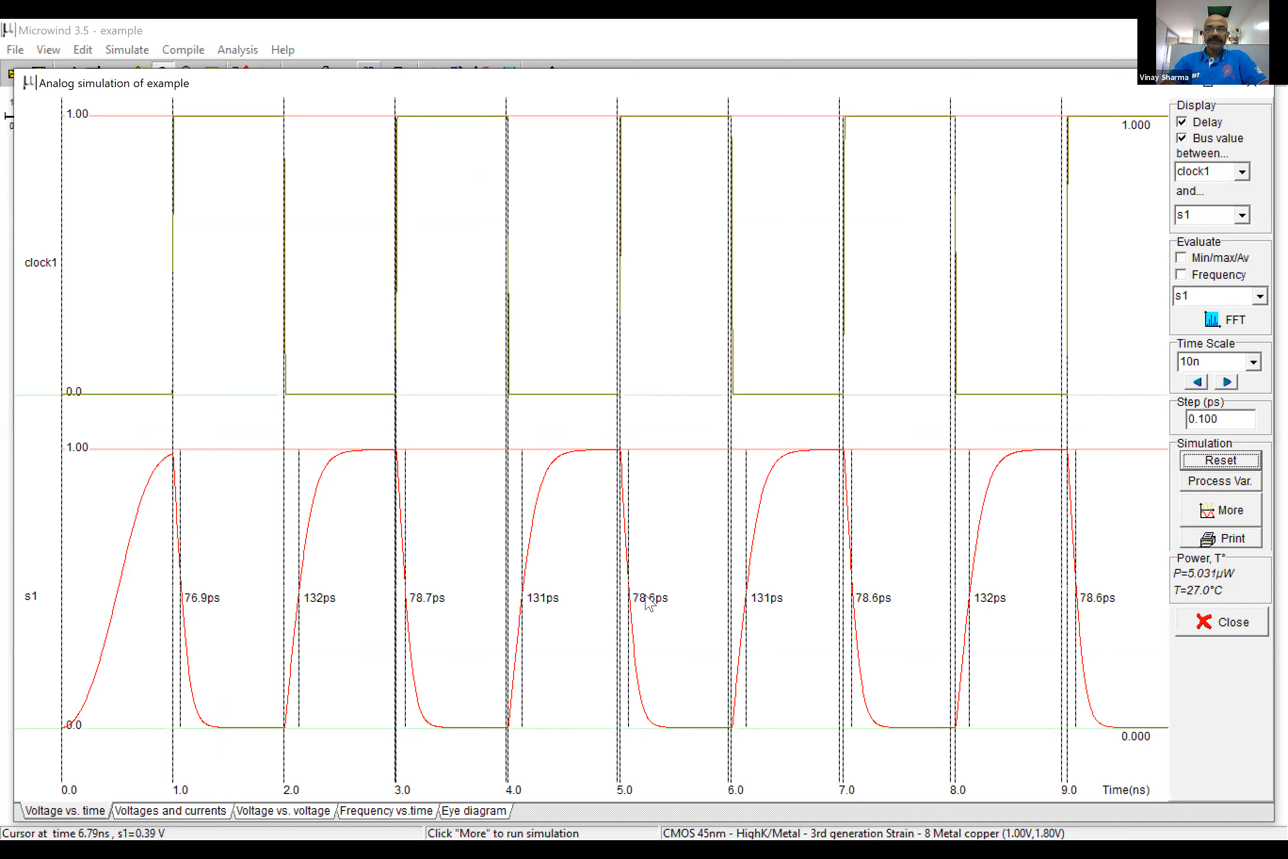